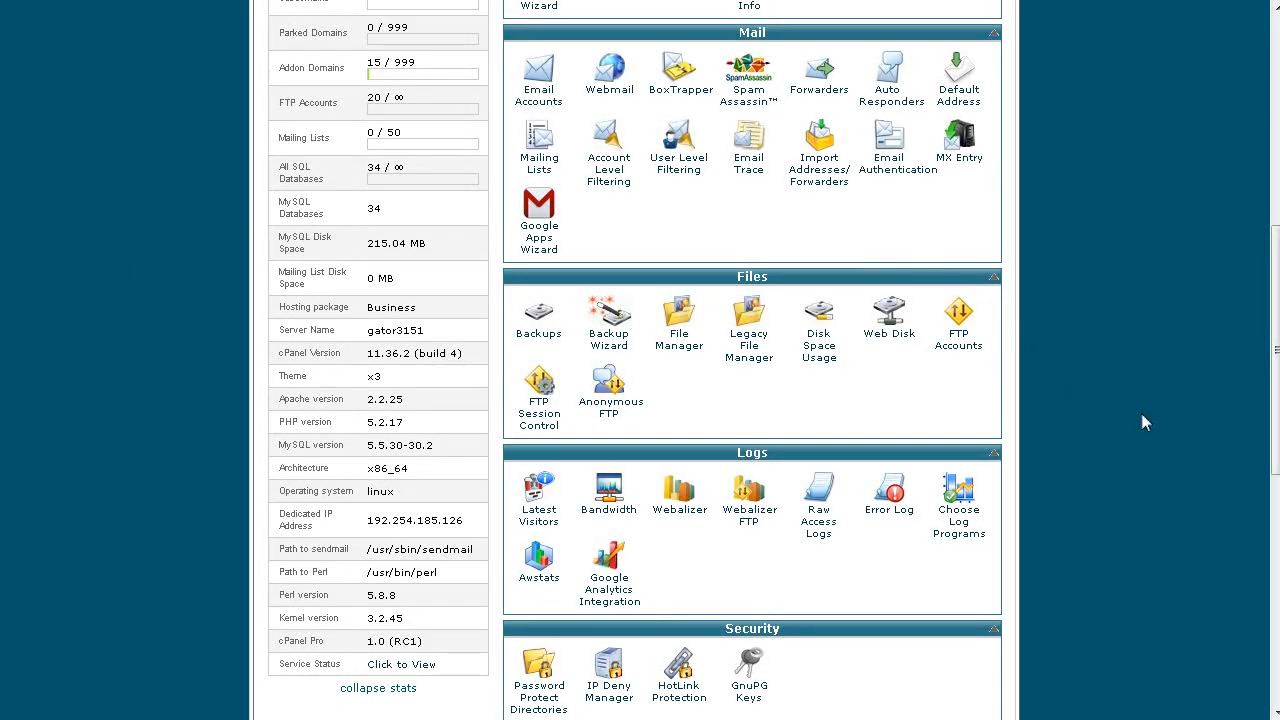
- Scroll down to Software/Services in cPanel and launch Fantastico De Luxe
{"action": "scroll", "coordinate": [1131, 415], "scroll_direction": "down", "scroll_amount": 6}
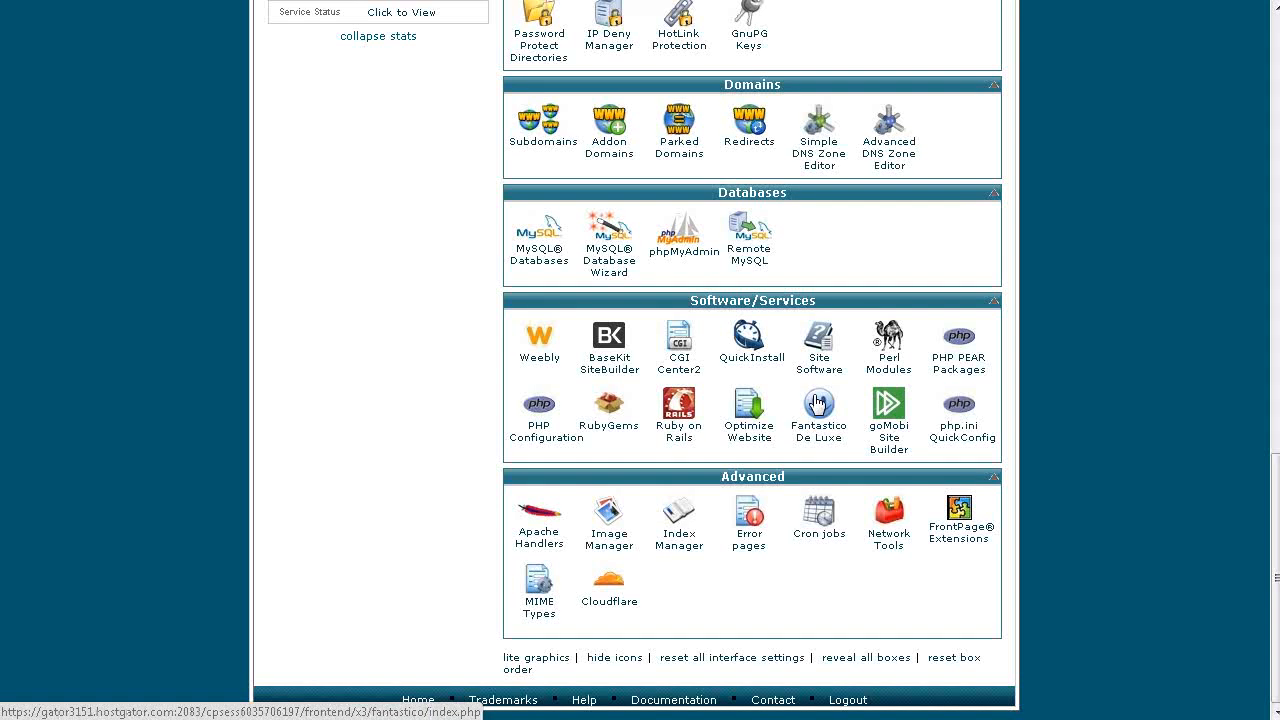
{"action": "left_click", "coordinate": [818, 402]}
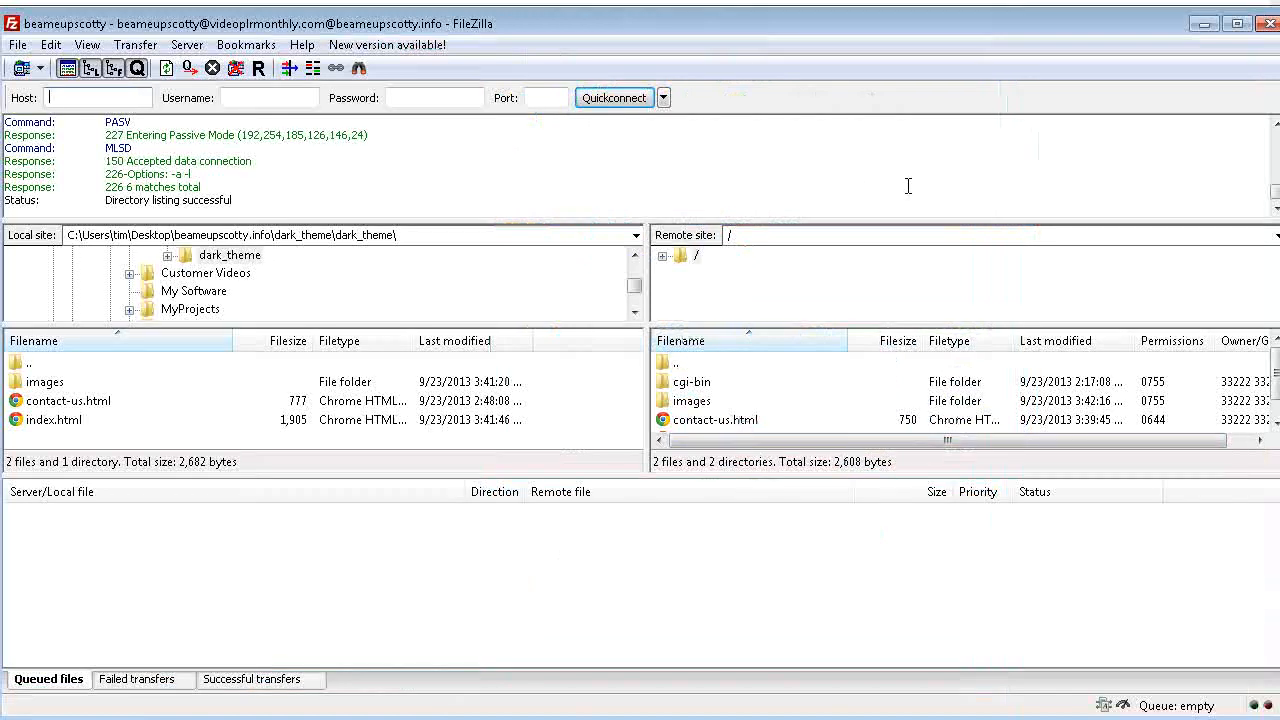
- Delete the images folder, contact-us.html and index.html from the server root, then minimize FileZilla
{"action": "left_click", "coordinate": [713, 400]}
{"action": "left_click", "coordinate": [708, 420], "text": "shift"}
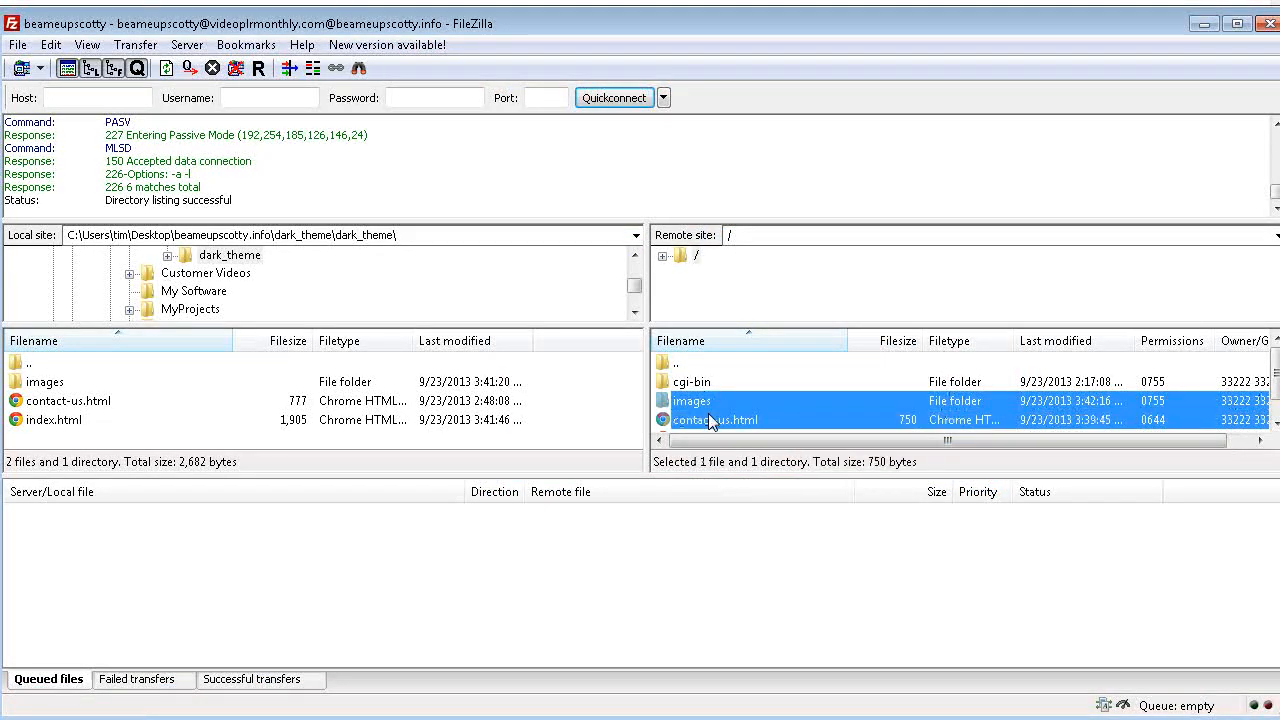
{"action": "scroll", "coordinate": [710, 418], "scroll_direction": "down", "scroll_amount": 1}
{"action": "left_click", "coordinate": [718, 420], "text": "shift"}
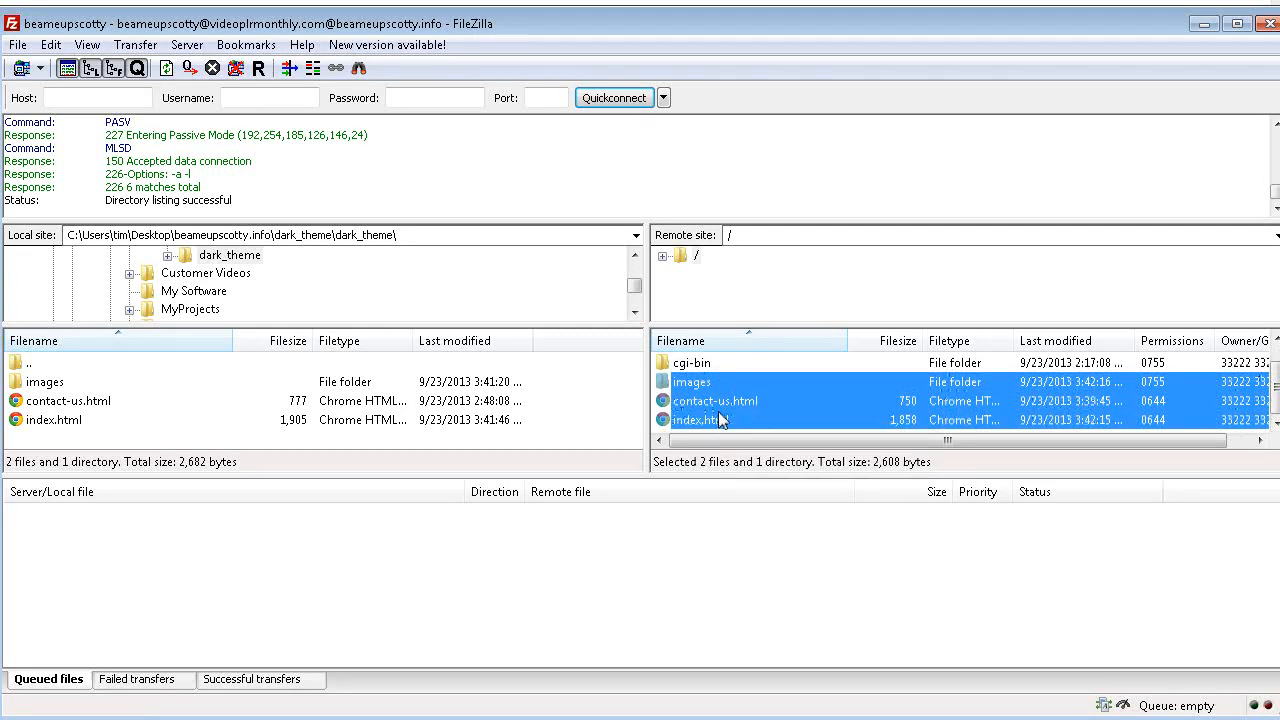
{"action": "right_click", "coordinate": [727, 402]}
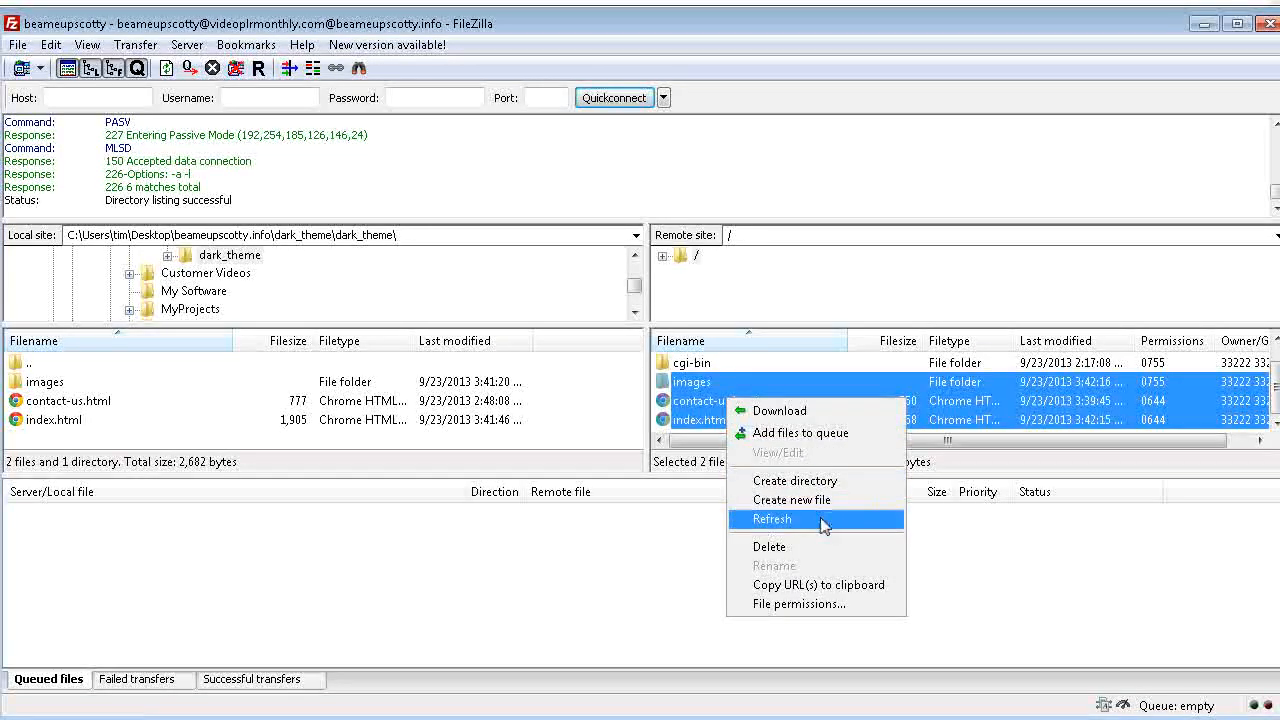
{"action": "left_click", "coordinate": [820, 547]}
{"action": "left_click", "coordinate": [705, 391]}
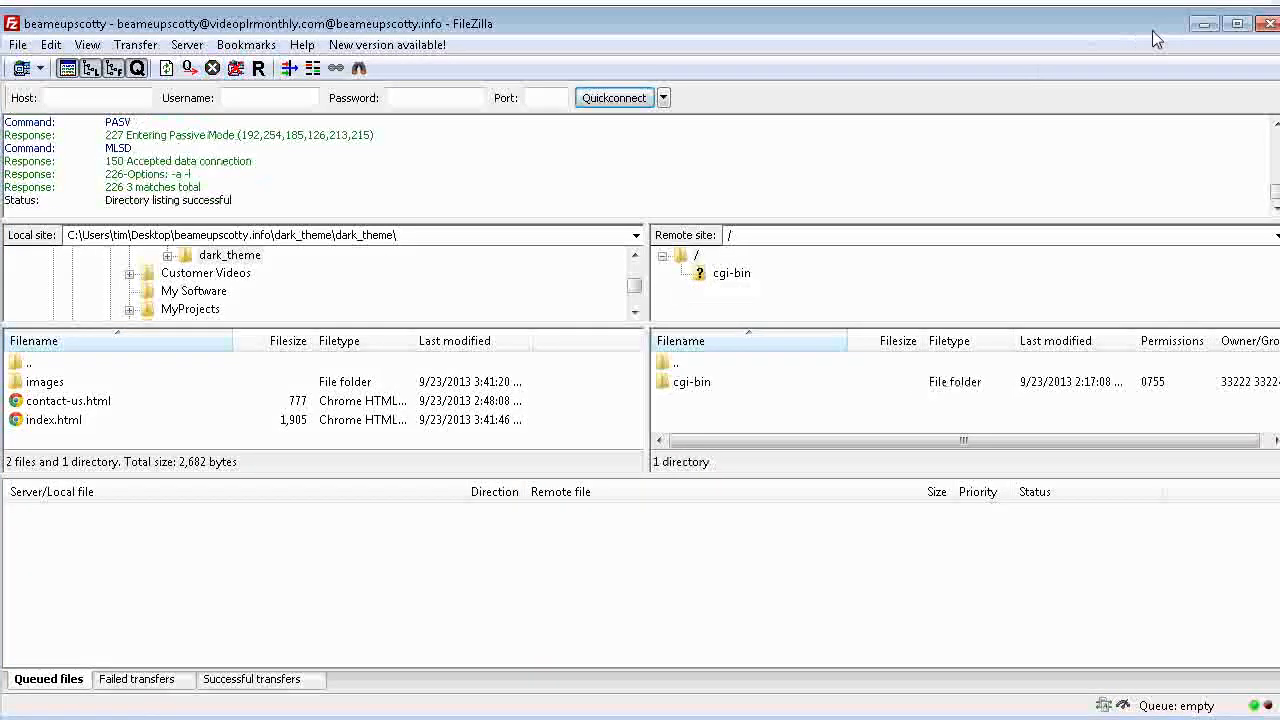
{"action": "left_click", "coordinate": [1203, 23]}
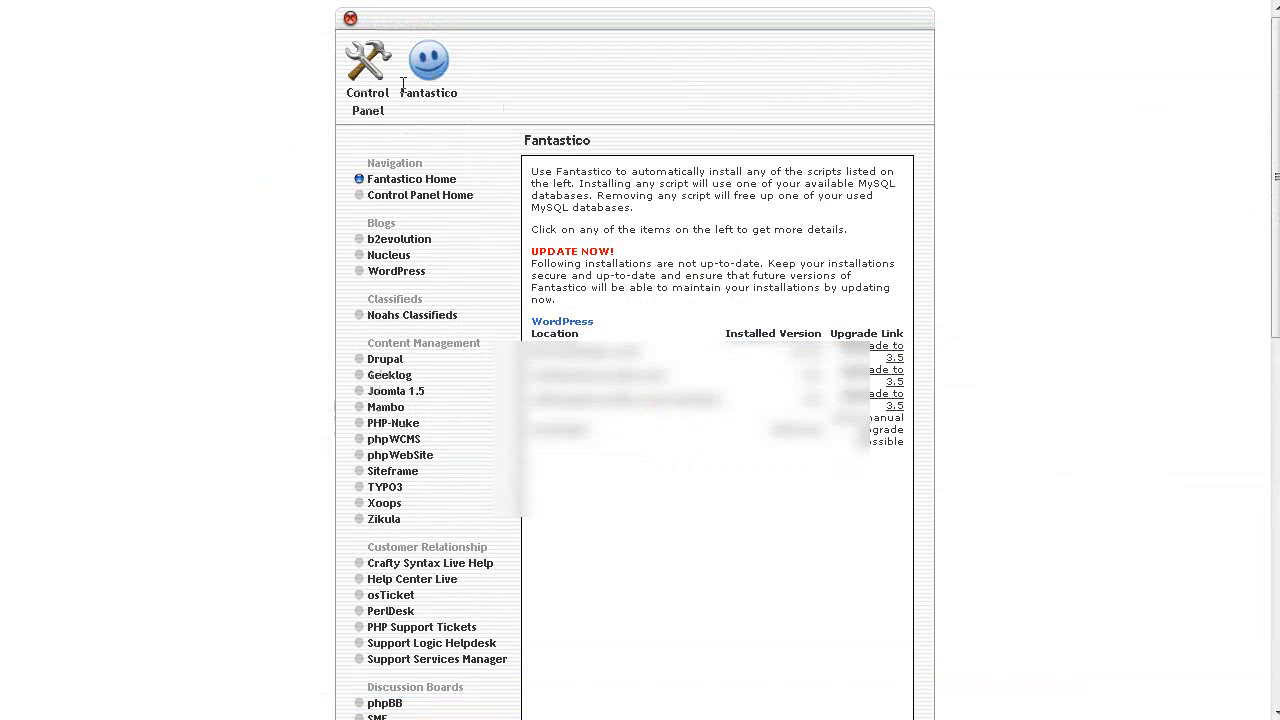
- Choose WordPress under Blogs and start a New Installation
{"action": "left_click", "coordinate": [394, 276]}
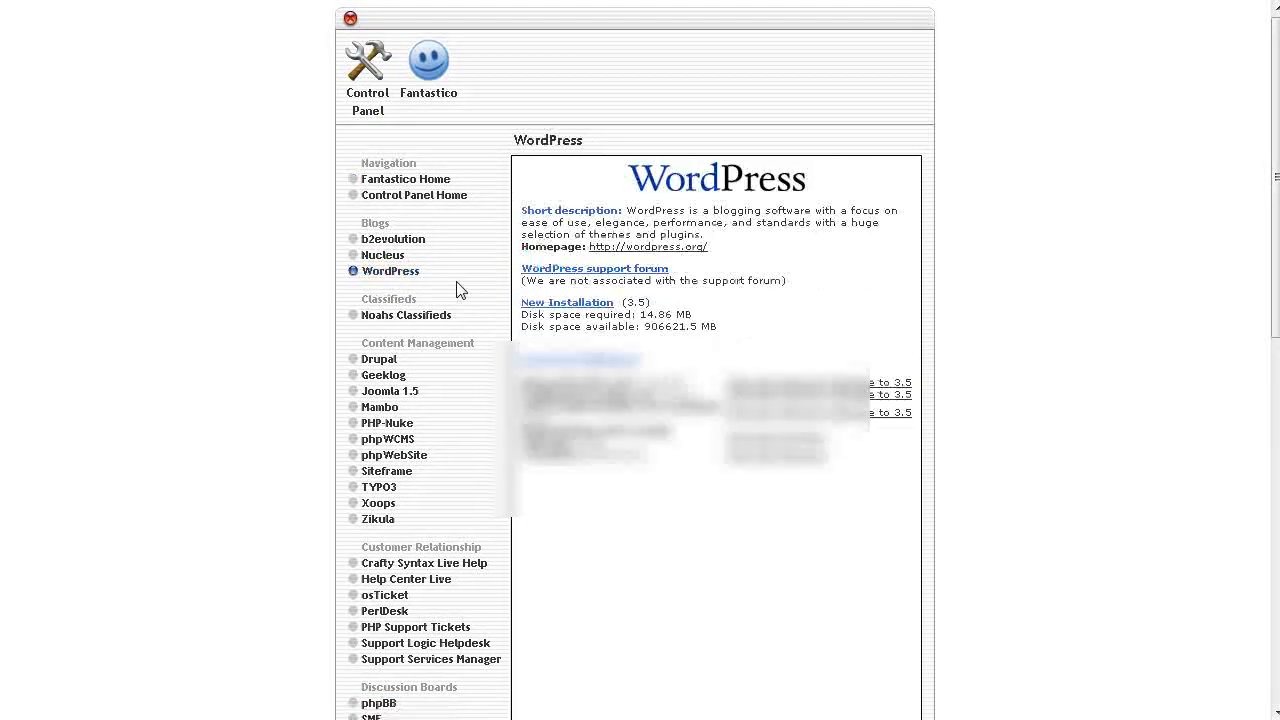
{"action": "left_click", "coordinate": [571, 304]}
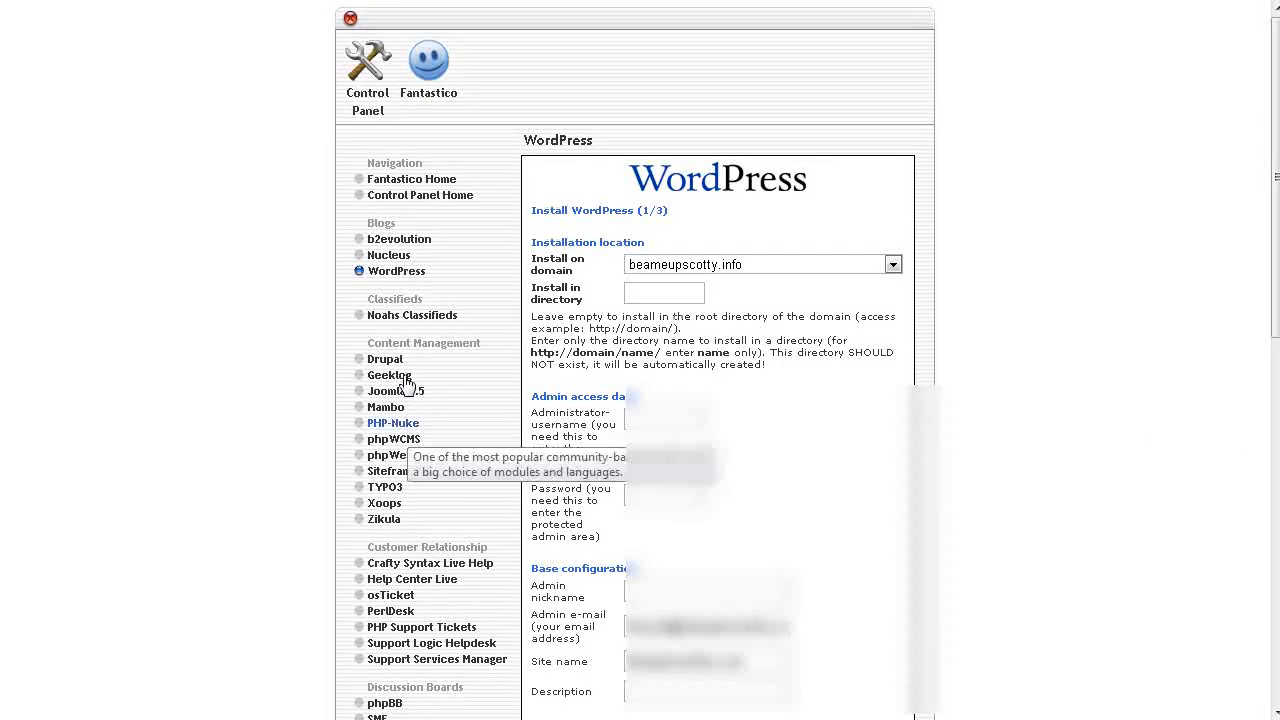
- Leave the install directory empty and enter the admin username and e-mail address
{"action": "left_click", "coordinate": [675, 293]}
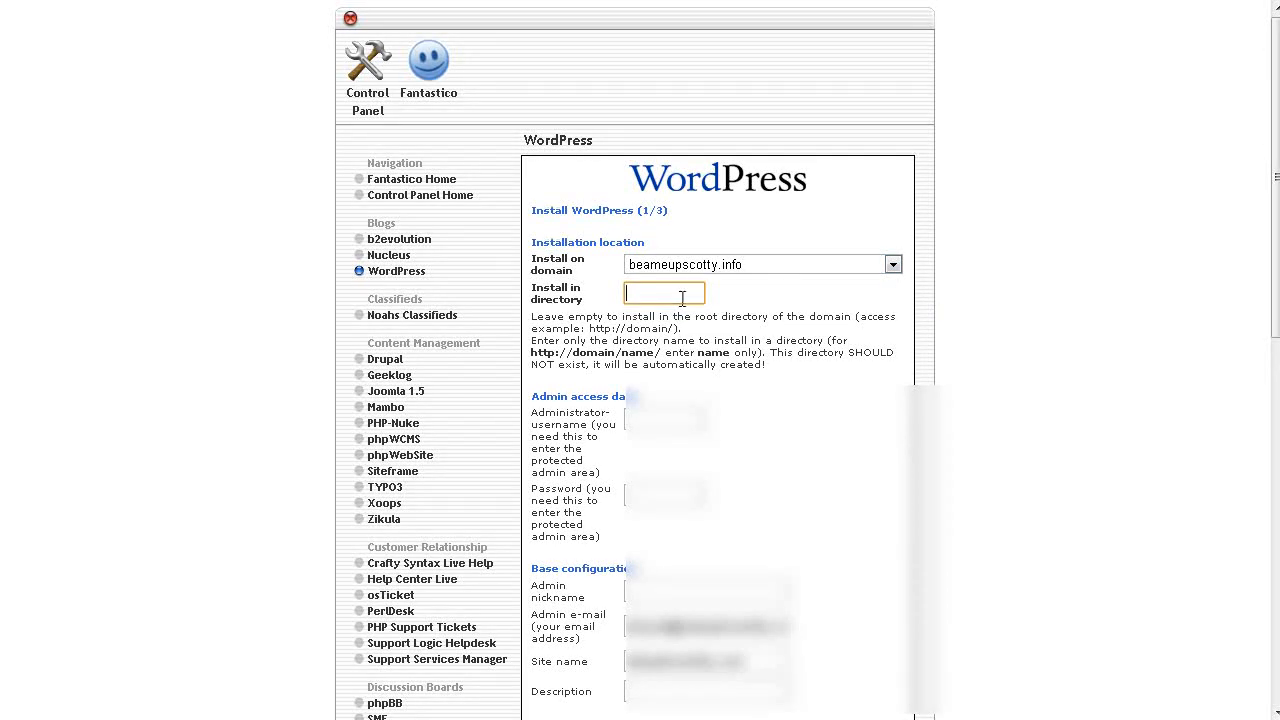
{"action": "scroll", "coordinate": [682, 298], "scroll_direction": "down", "scroll_amount": 4}
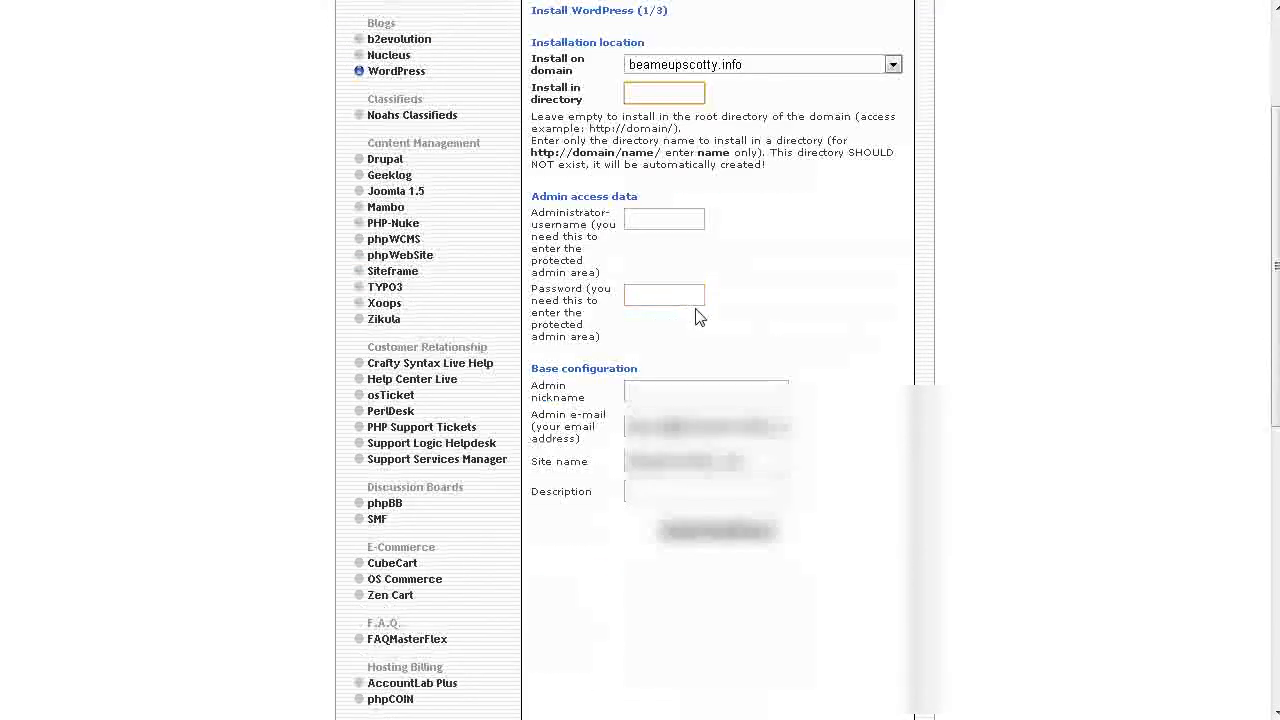
{"action": "left_click", "coordinate": [665, 218]}
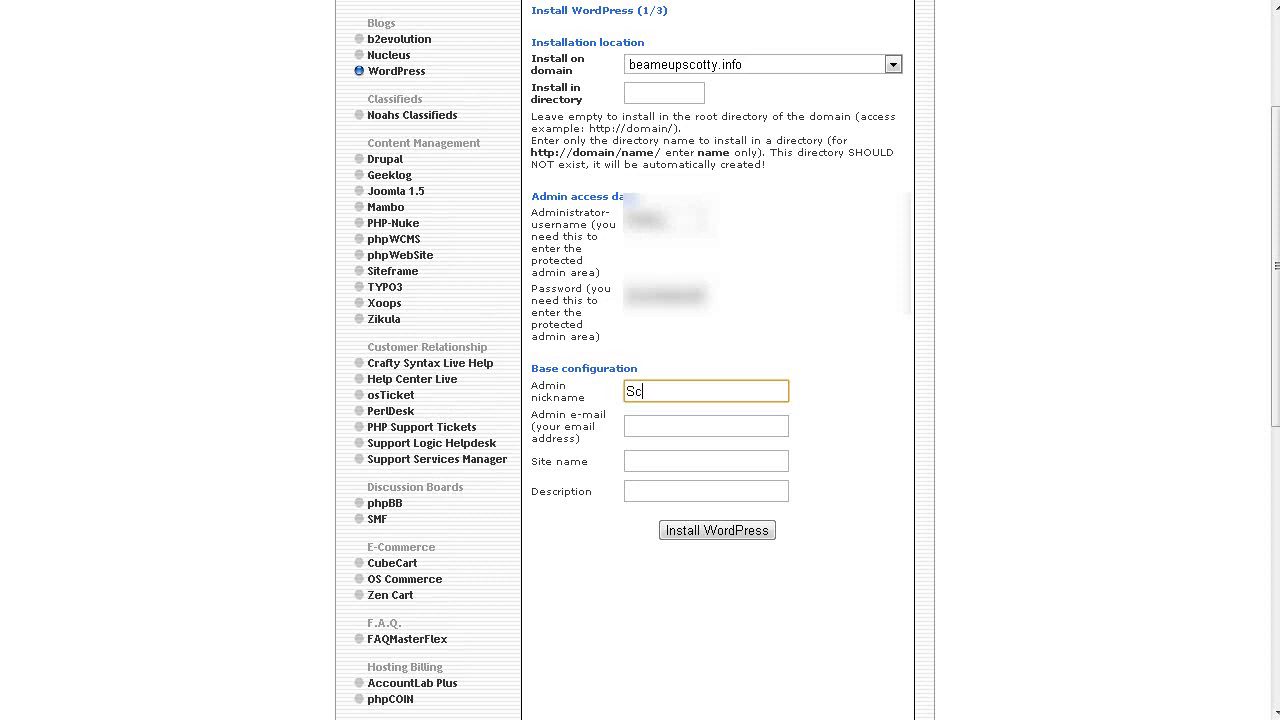
{"action": "type", "text": "ty"}
{"action": "key", "text": "Tab"}
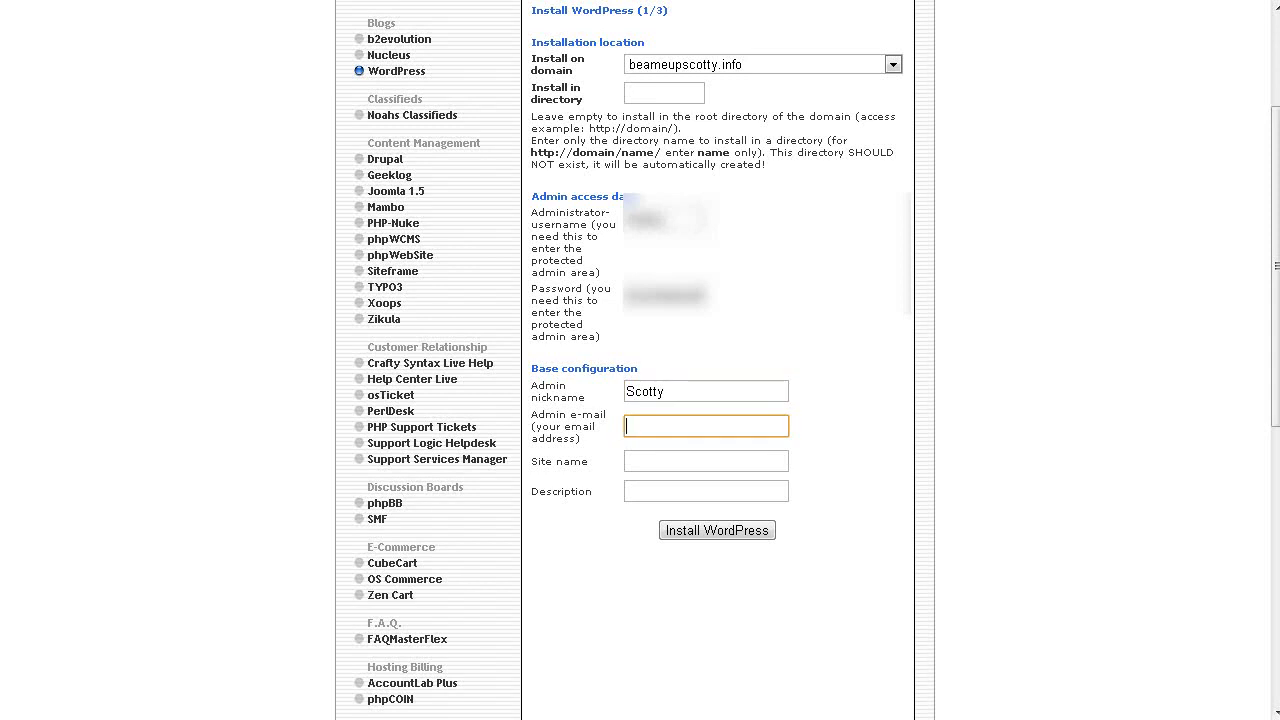
{"action": "type", "text": "g"}
{"action": "key", "text": "Down"}
{"action": "key", "text": "Return"}
- Name the site 'Beam Me Up Scotty', describe it as 'All you ever wanted know about Trek', and submit
{"action": "key", "text": "Tab"}
{"action": "type", "text": "Beam "}
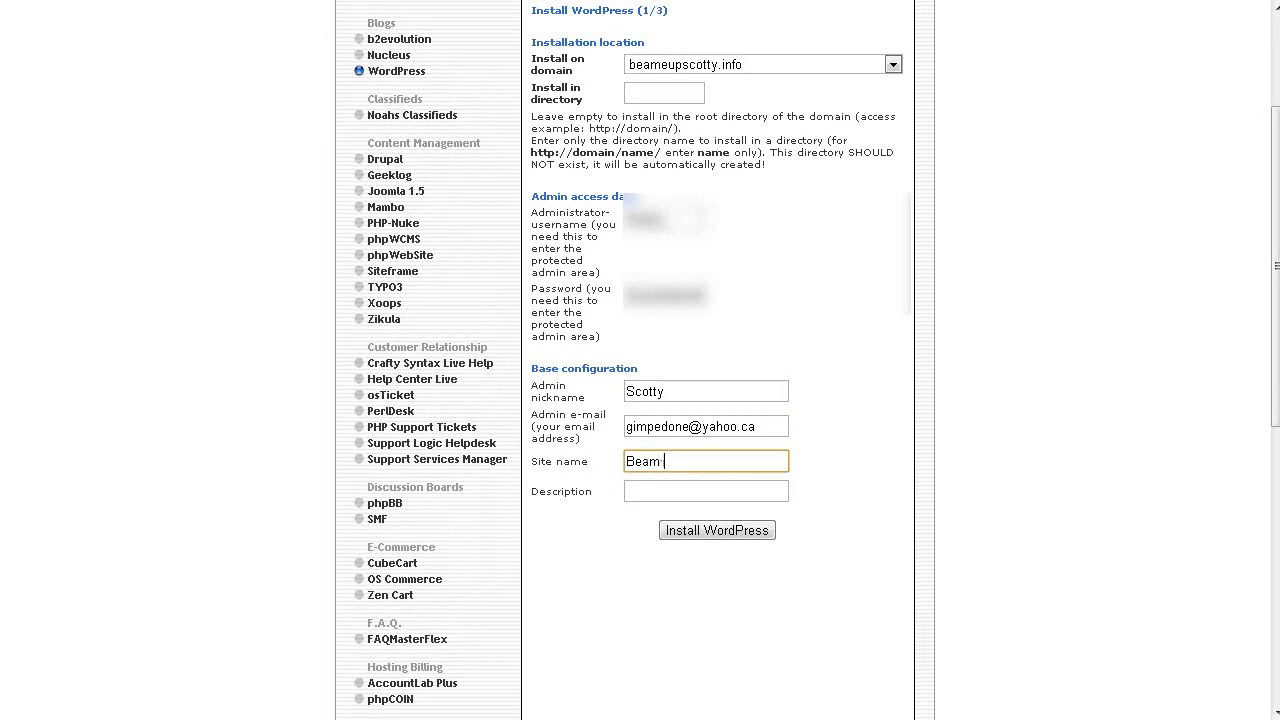
{"action": "type", "text": "Me Up Scotty"}
{"action": "key", "text": "Tab"}
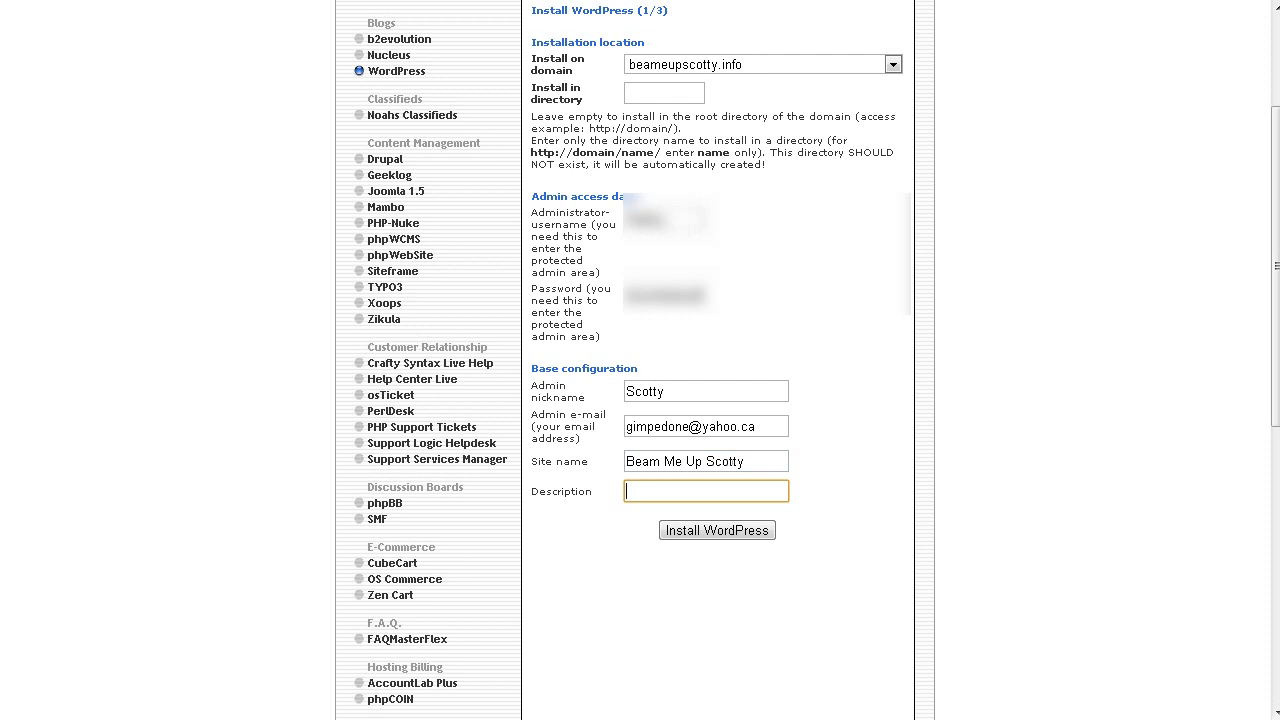
{"action": "type", "text": "A"}
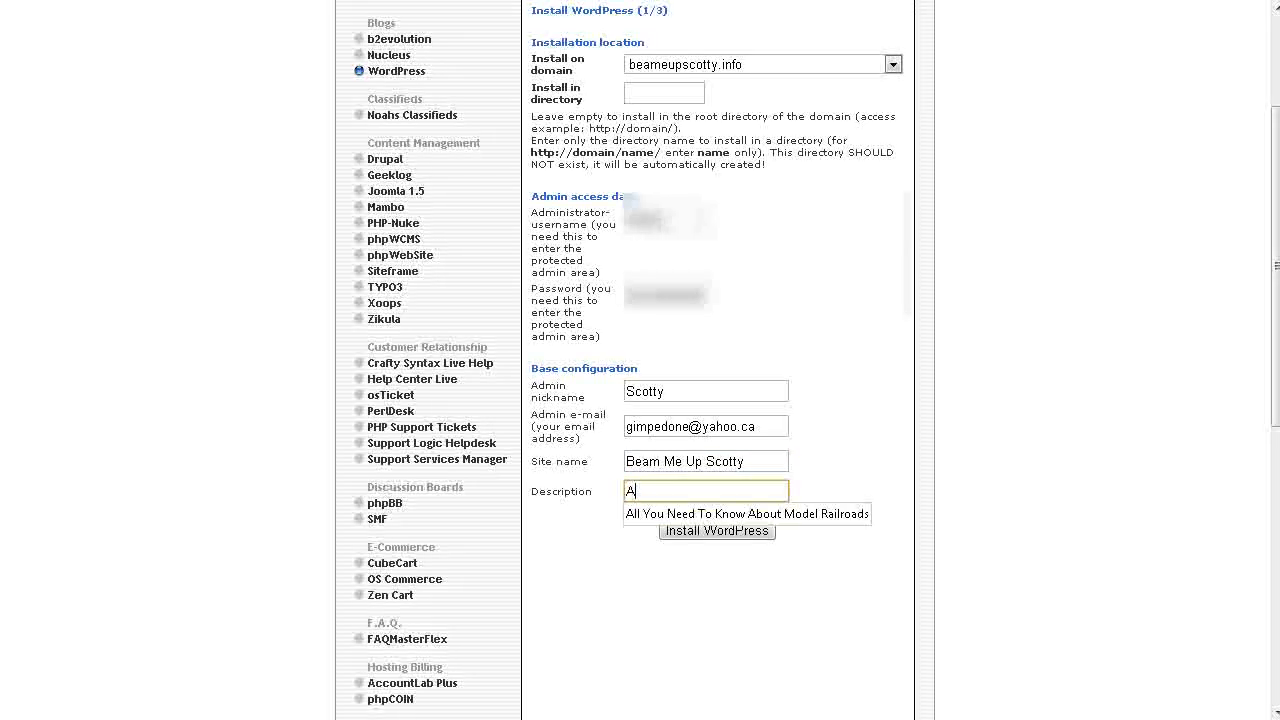
{"action": "type", "text": "ll you ever wan"}
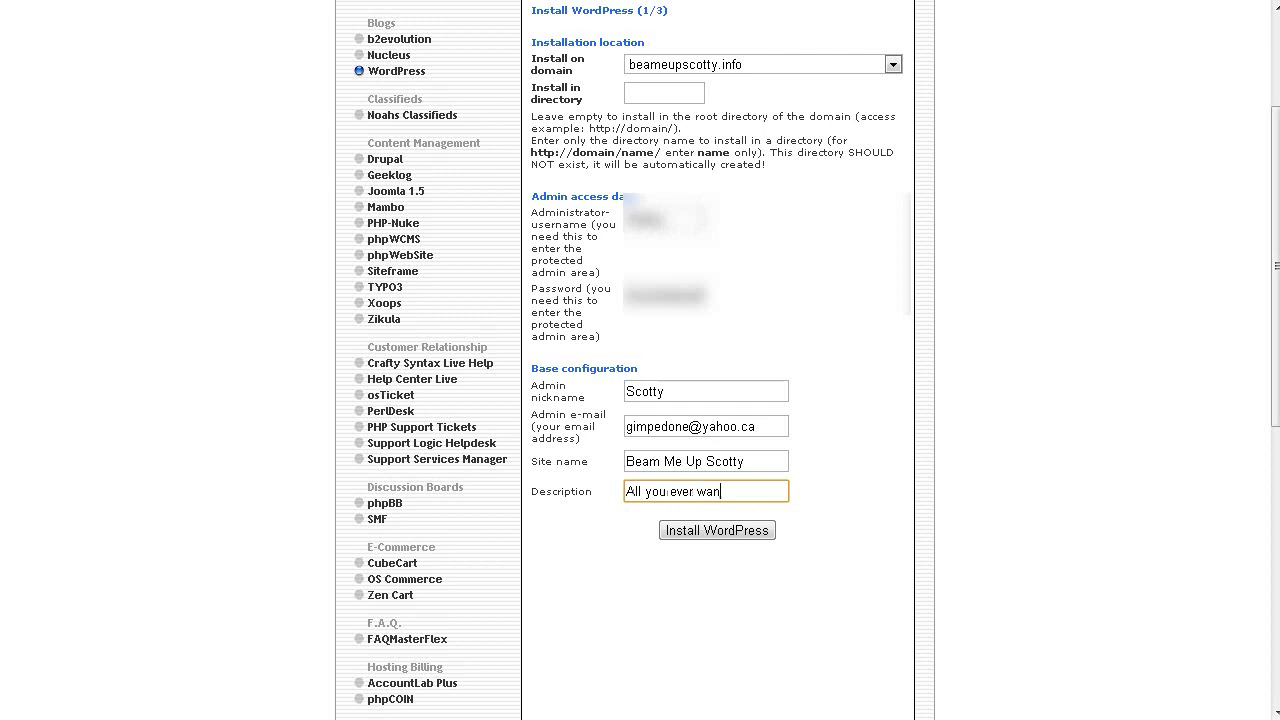
{"action": "type", "text": "ted know about "}
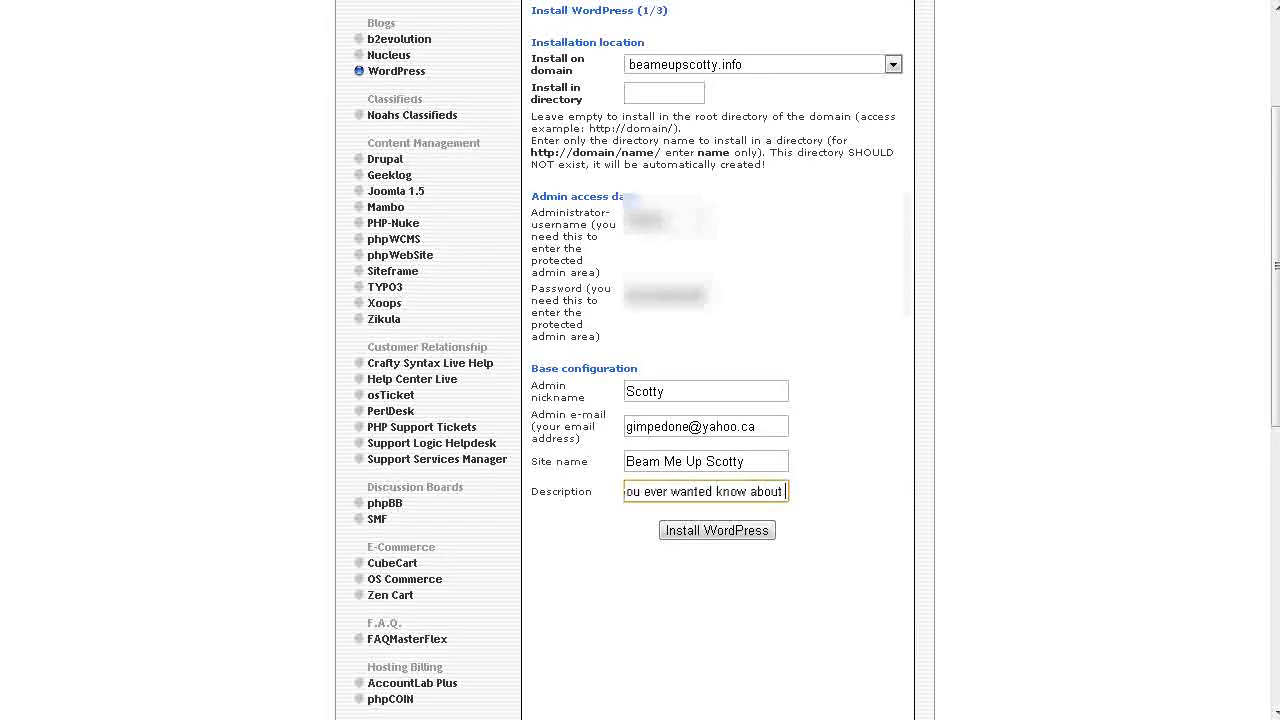
{"action": "type", "text": "Trek"}
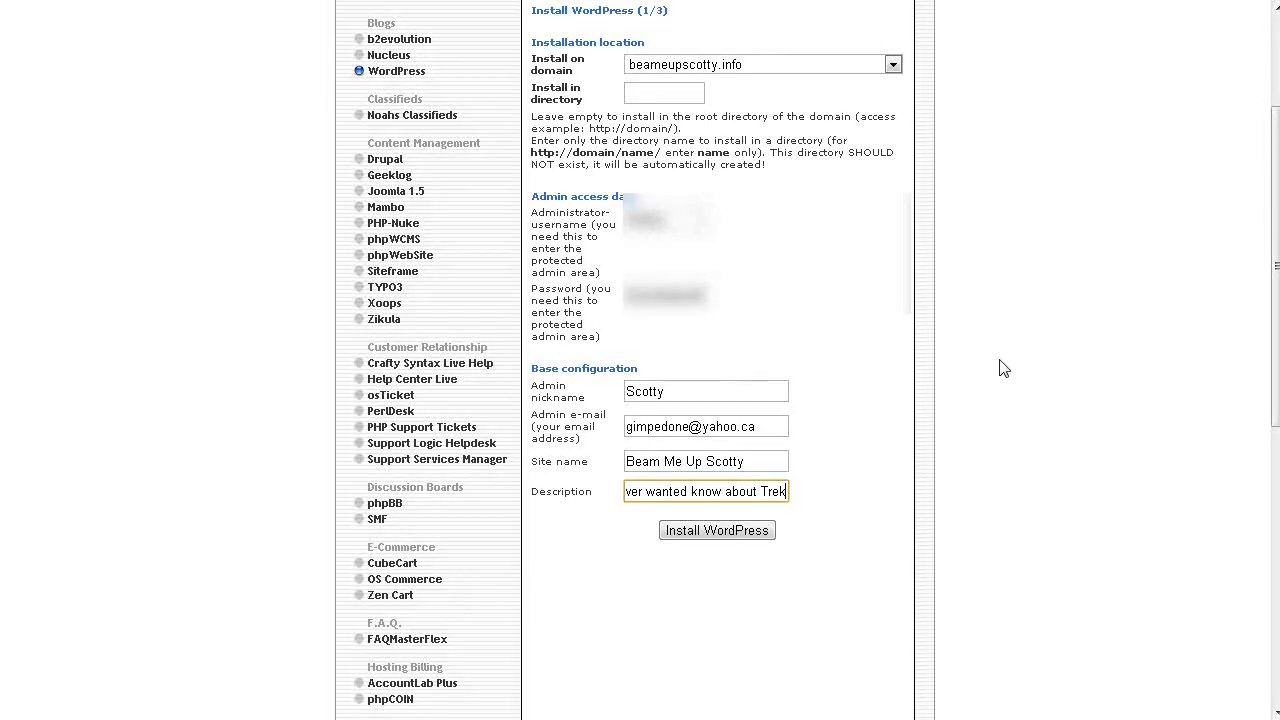
{"action": "left_click", "coordinate": [725, 531]}
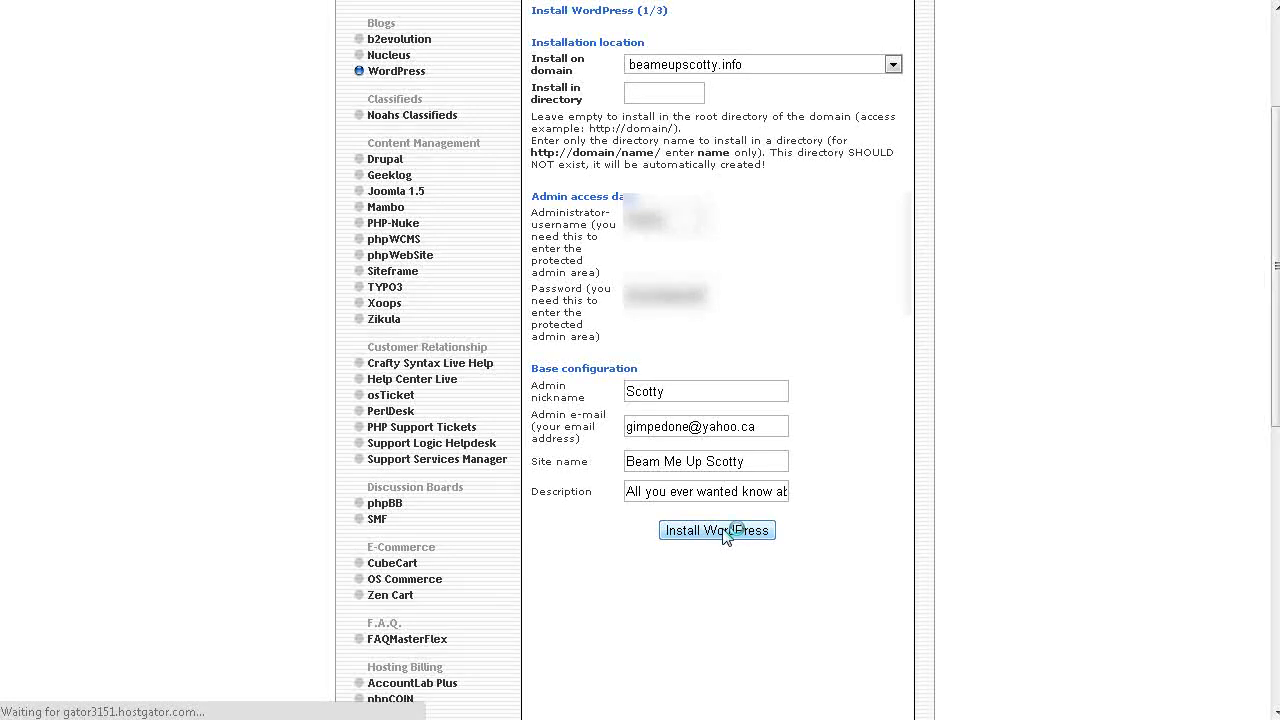
- Finish the WordPress installation and follow the wp-admin link to the login page
{"action": "left_click", "coordinate": [709, 326]}
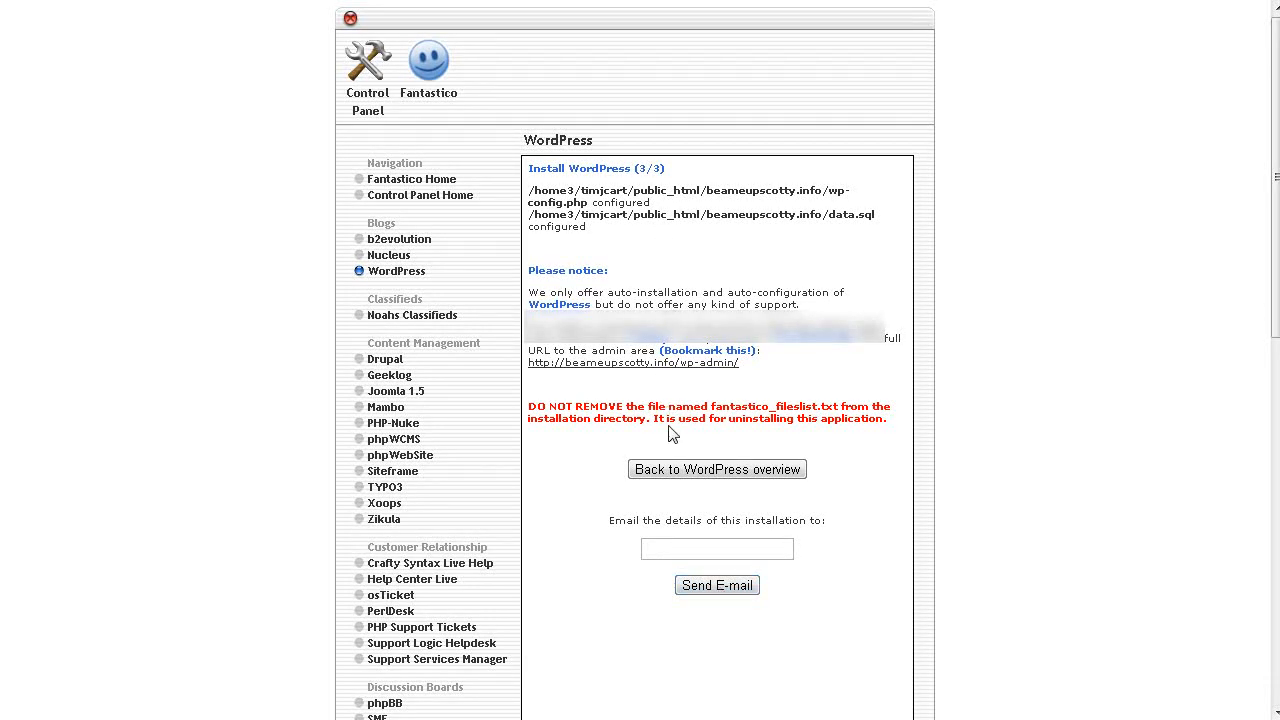
{"action": "left_click", "coordinate": [653, 365]}
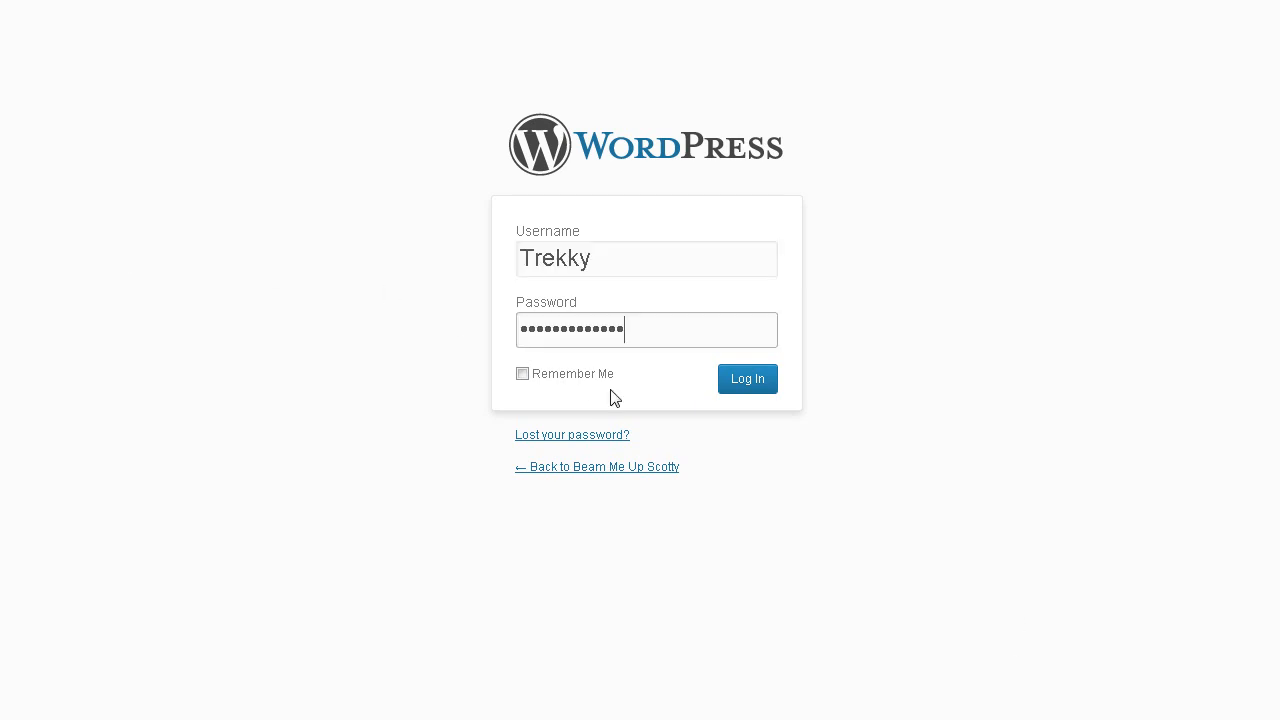
- Log in to the WordPress dashboard with Remember Me ticked
{"action": "left_click", "coordinate": [522, 375]}
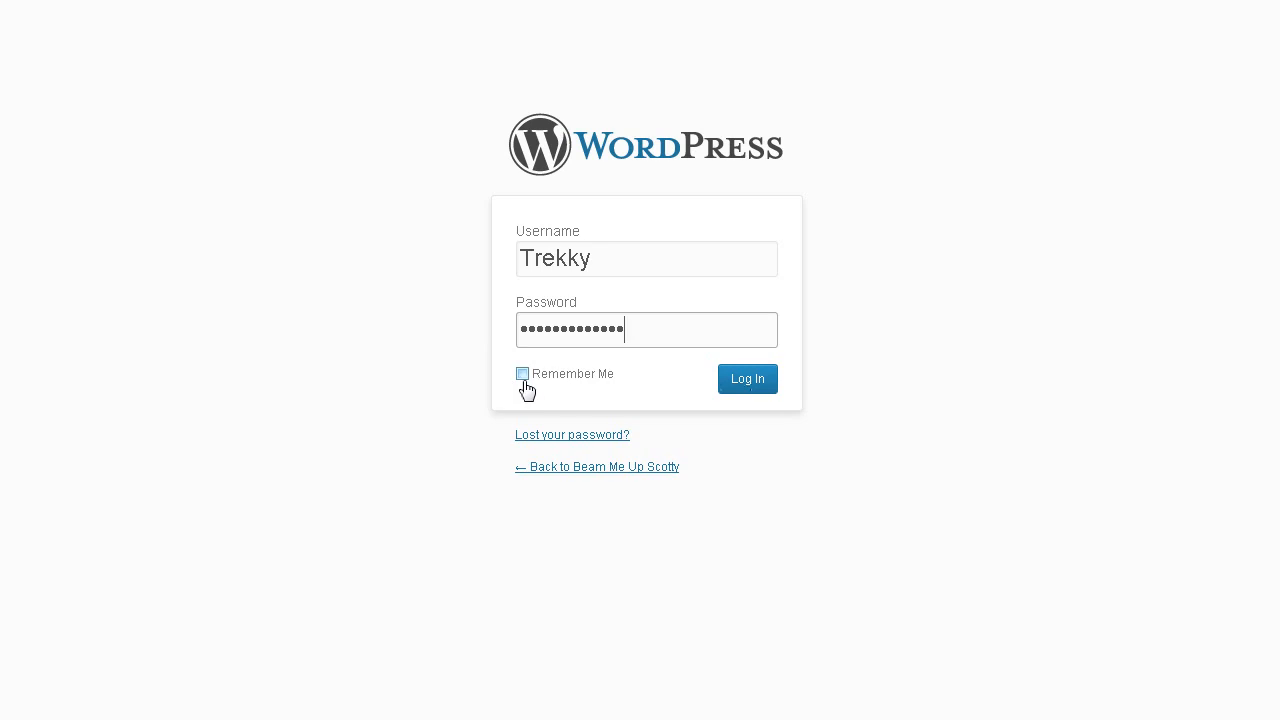
{"action": "left_click", "coordinate": [756, 390]}
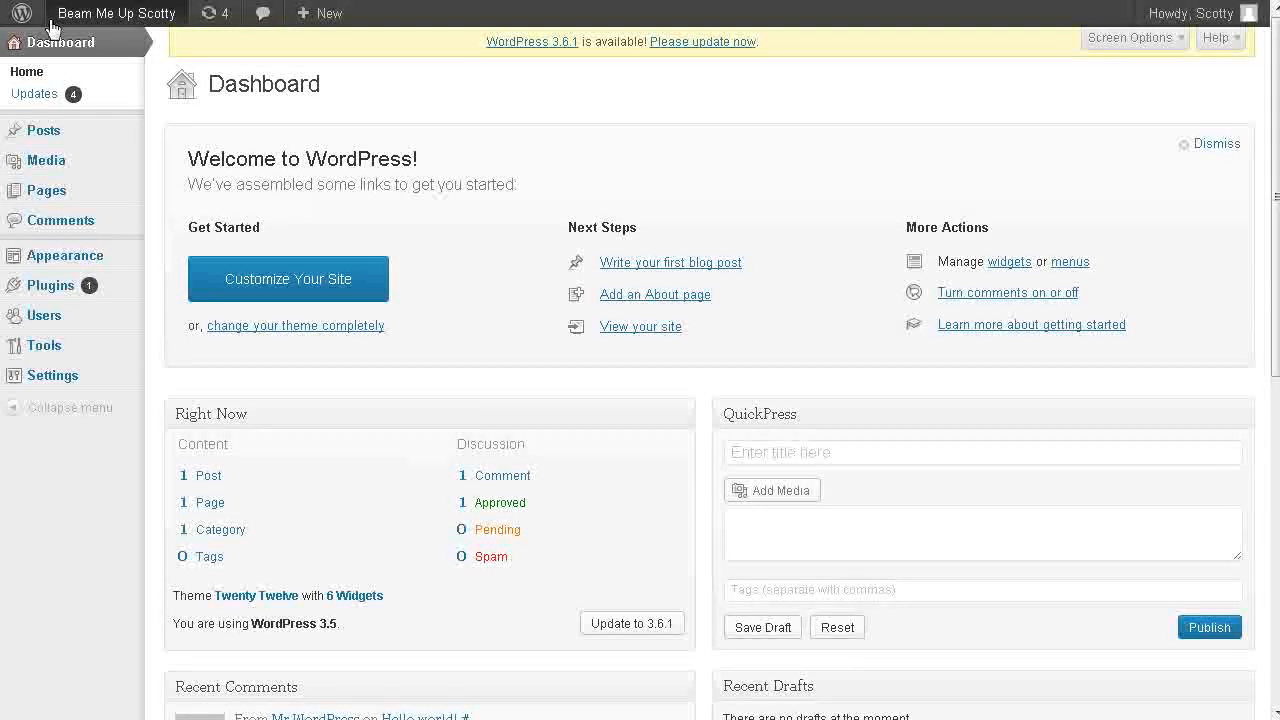
{"action": "mouse_move", "coordinate": [88, 20]}
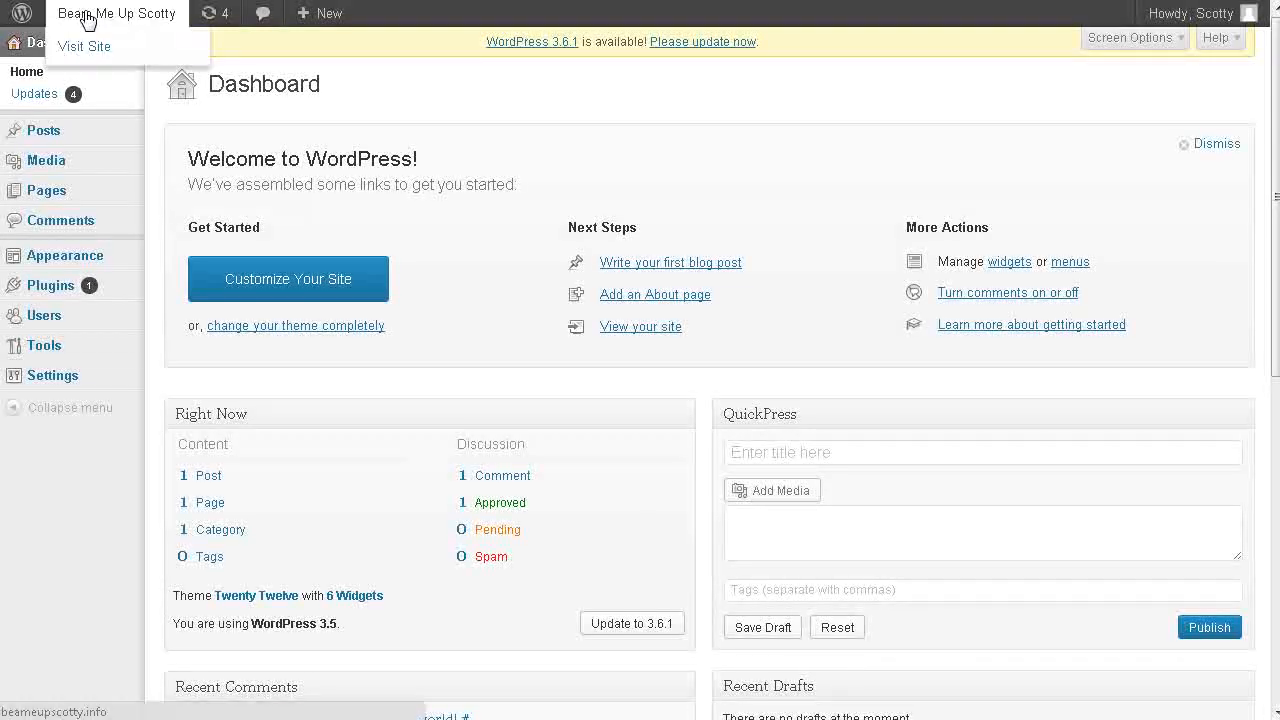
{"action": "left_click", "coordinate": [89, 46]}
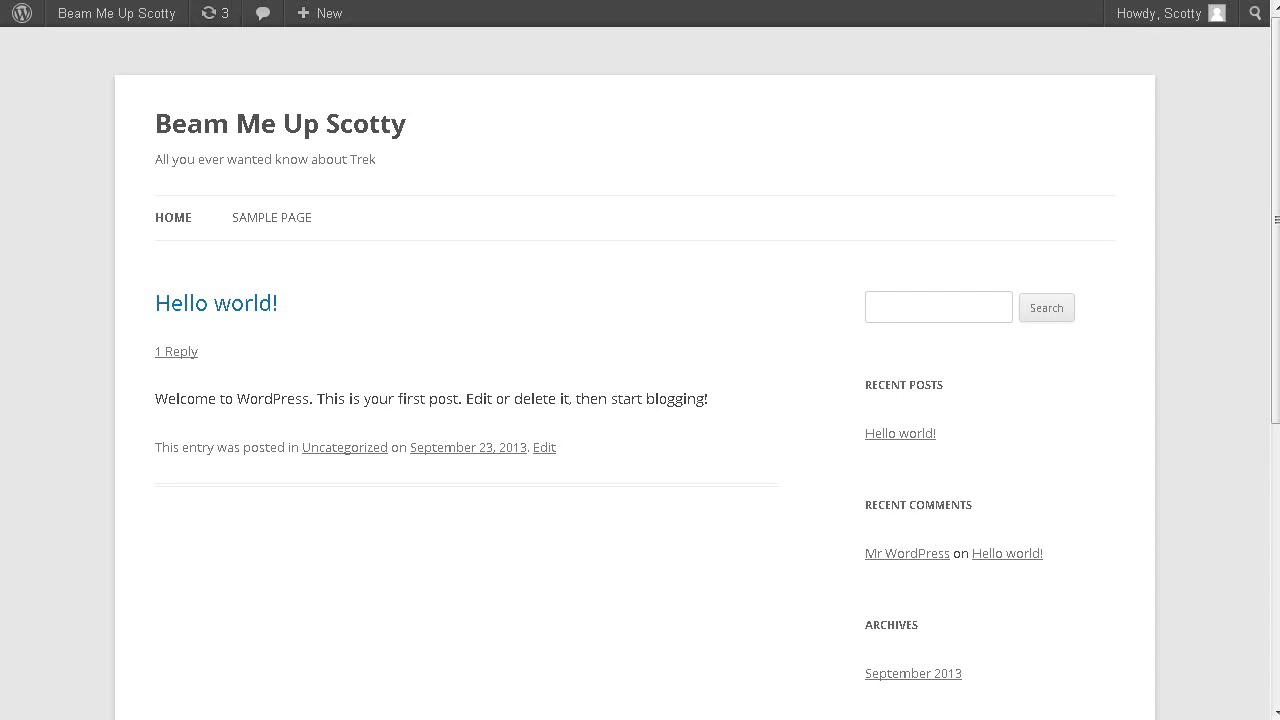
{"action": "left_click", "coordinate": [86, 43]}
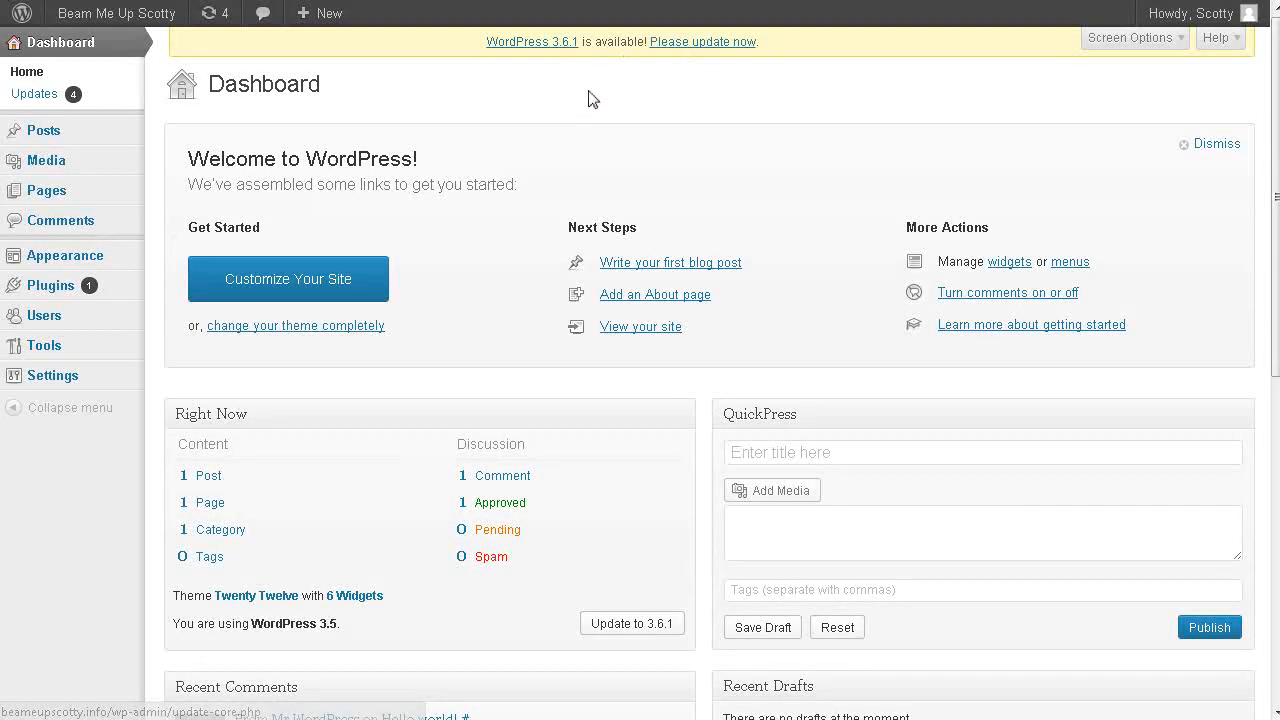
- Update WordPress to version 3.6.1 from the available updates list
{"action": "left_click", "coordinate": [57, 93]}
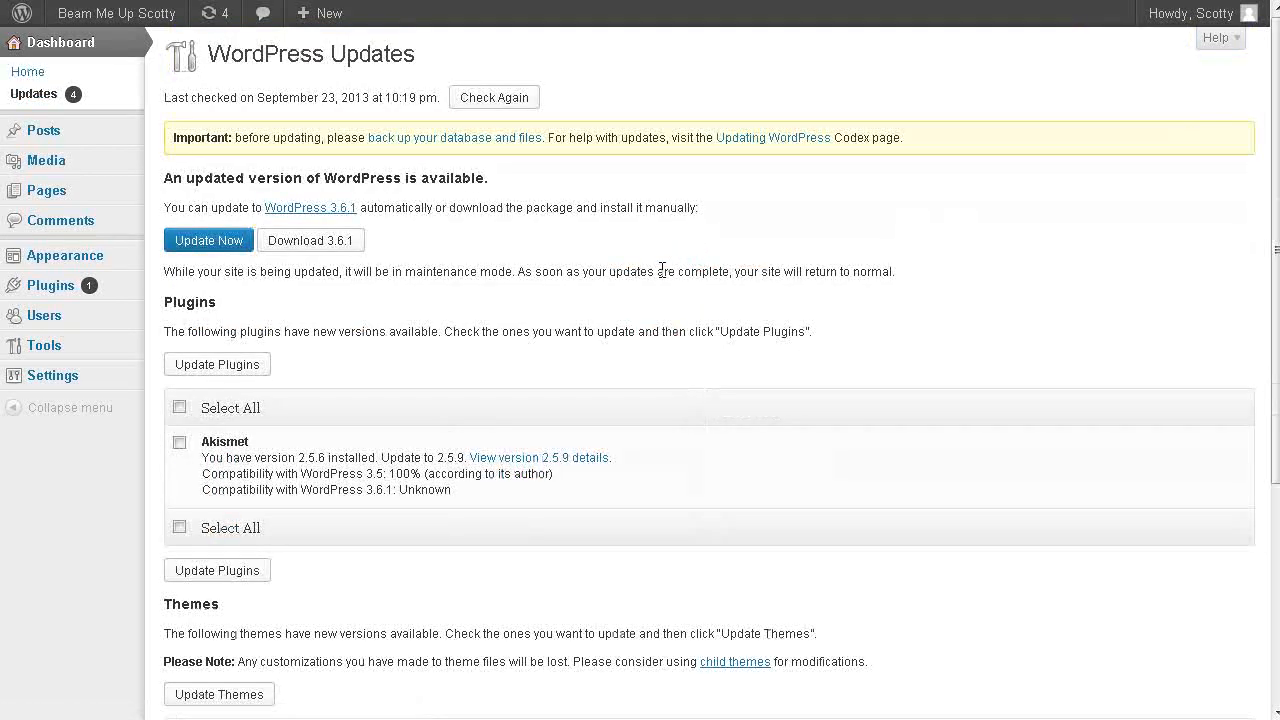
{"action": "left_click", "coordinate": [217, 244]}
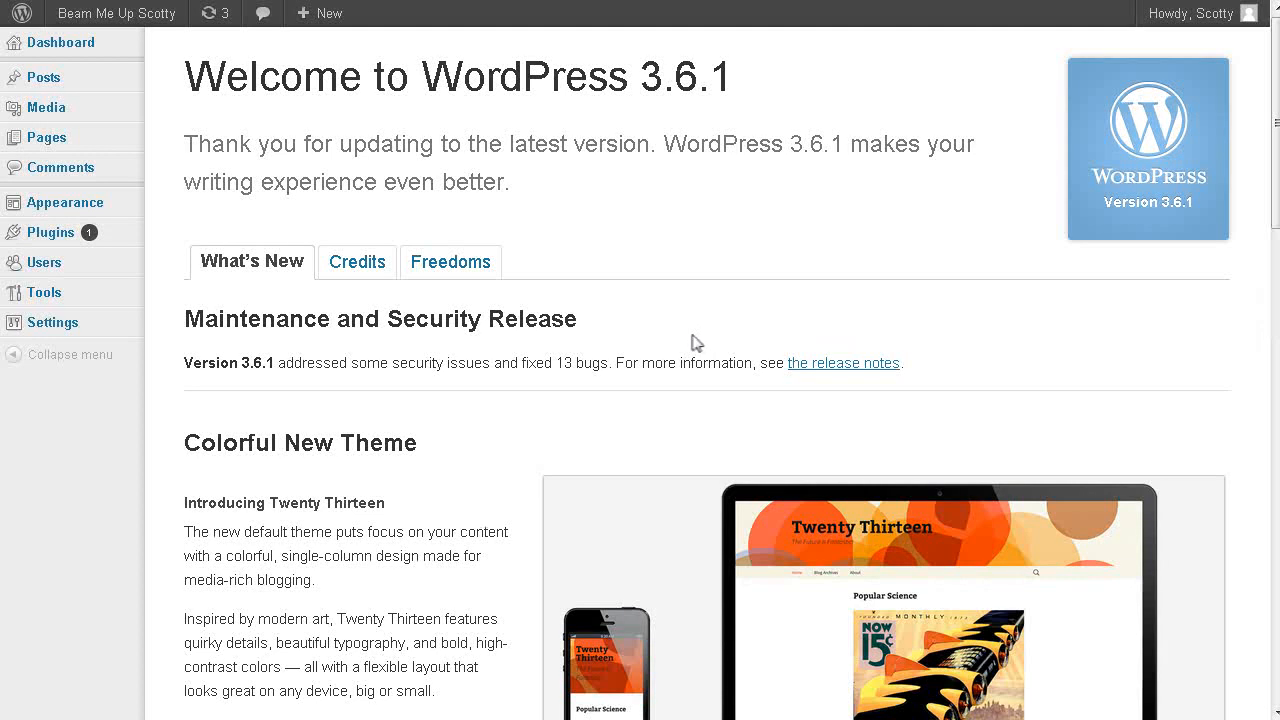
- Remove Hello Dolly from Installed Plugins and confirm deleting its files
{"action": "mouse_move", "coordinate": [86, 234]}
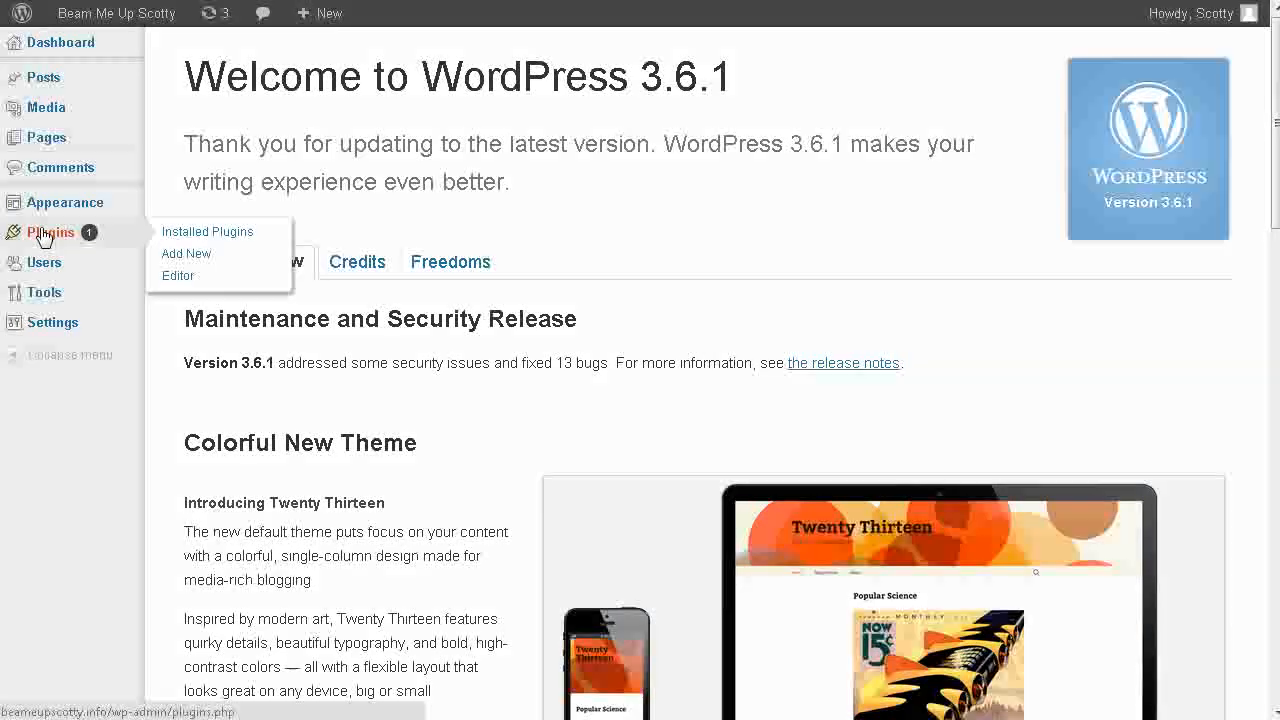
{"action": "left_click", "coordinate": [166, 231]}
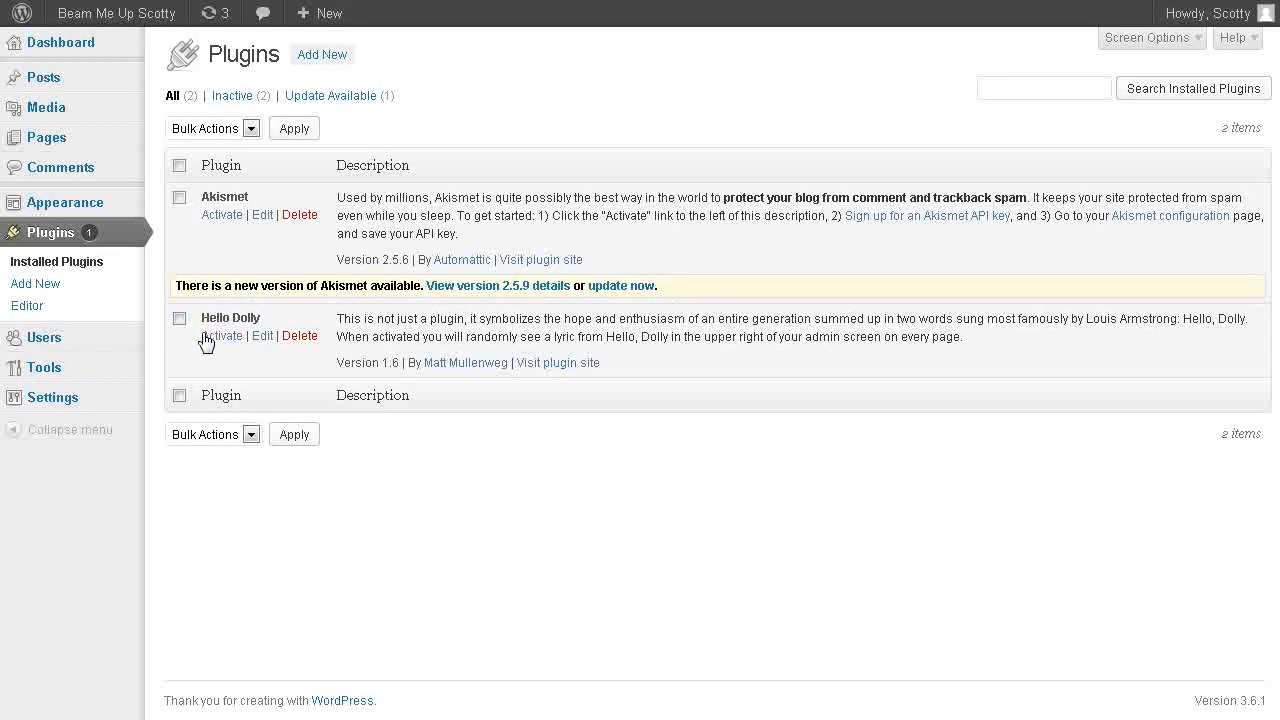
{"action": "left_click", "coordinate": [297, 338]}
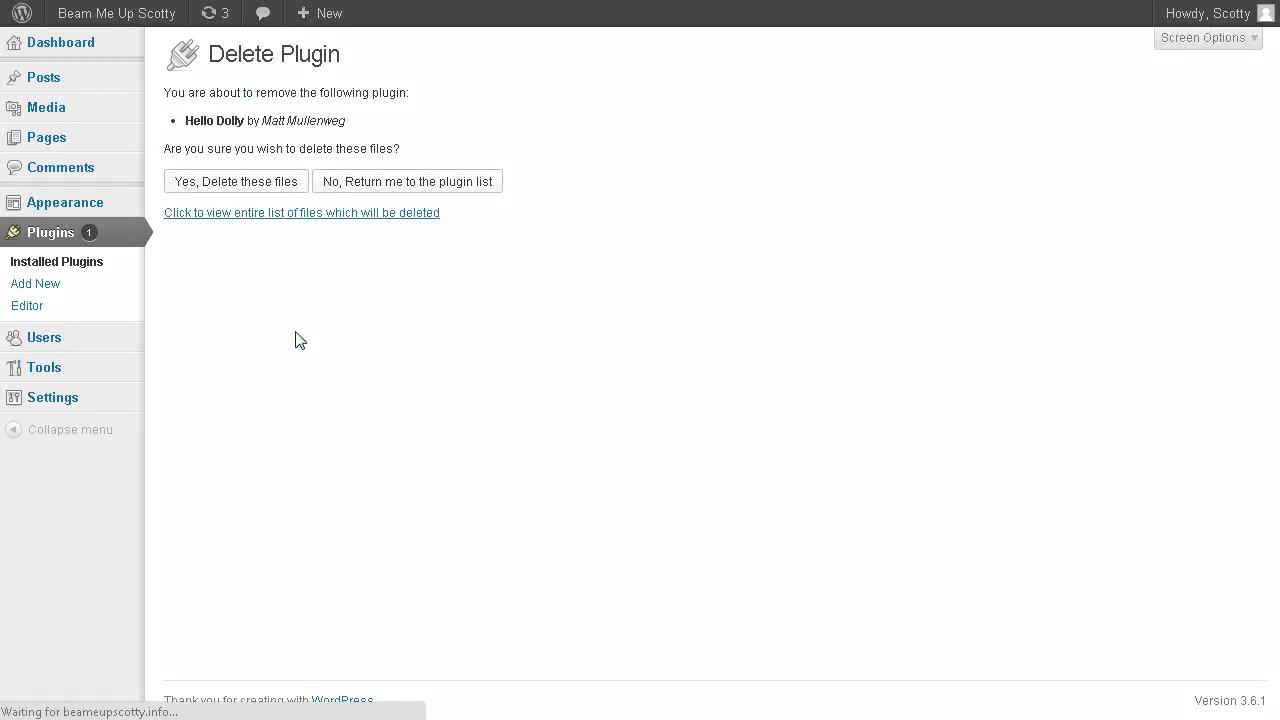
{"action": "left_click", "coordinate": [235, 182]}
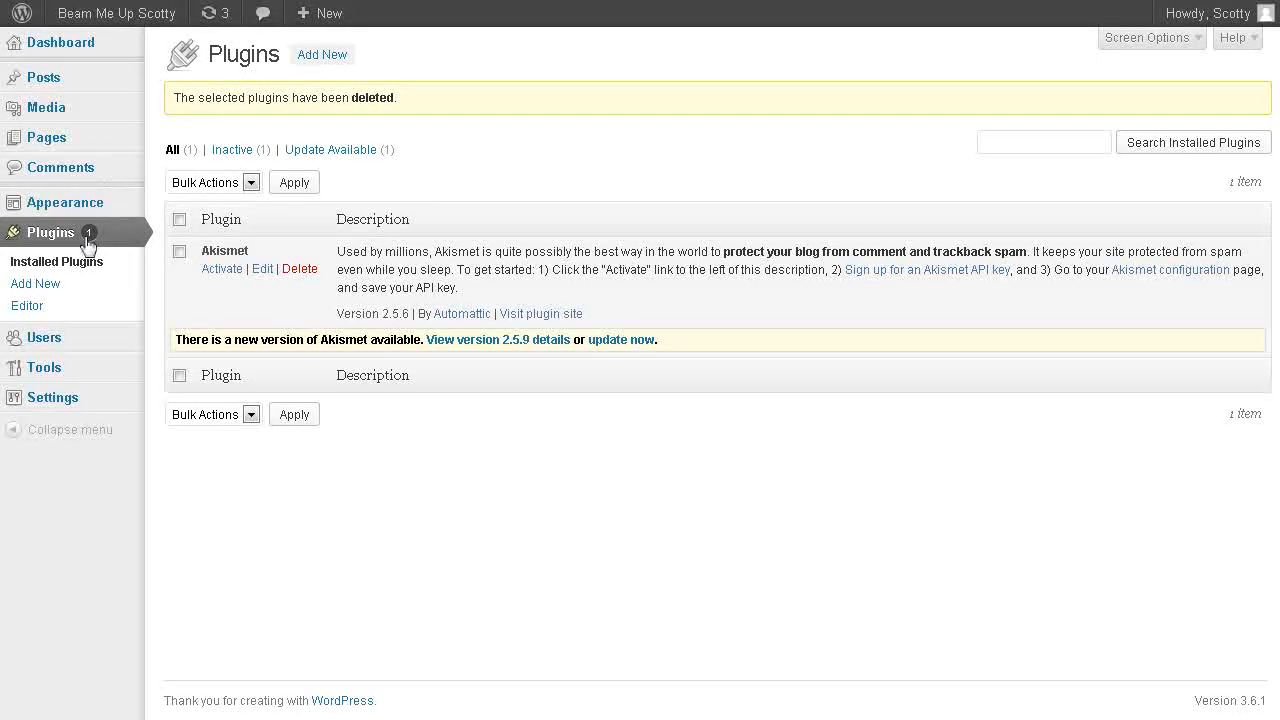
- Look over the installed Twenty Eleven, Twelve and Thirteen themes, then go to Install Themes
{"action": "mouse_move", "coordinate": [70, 212]}
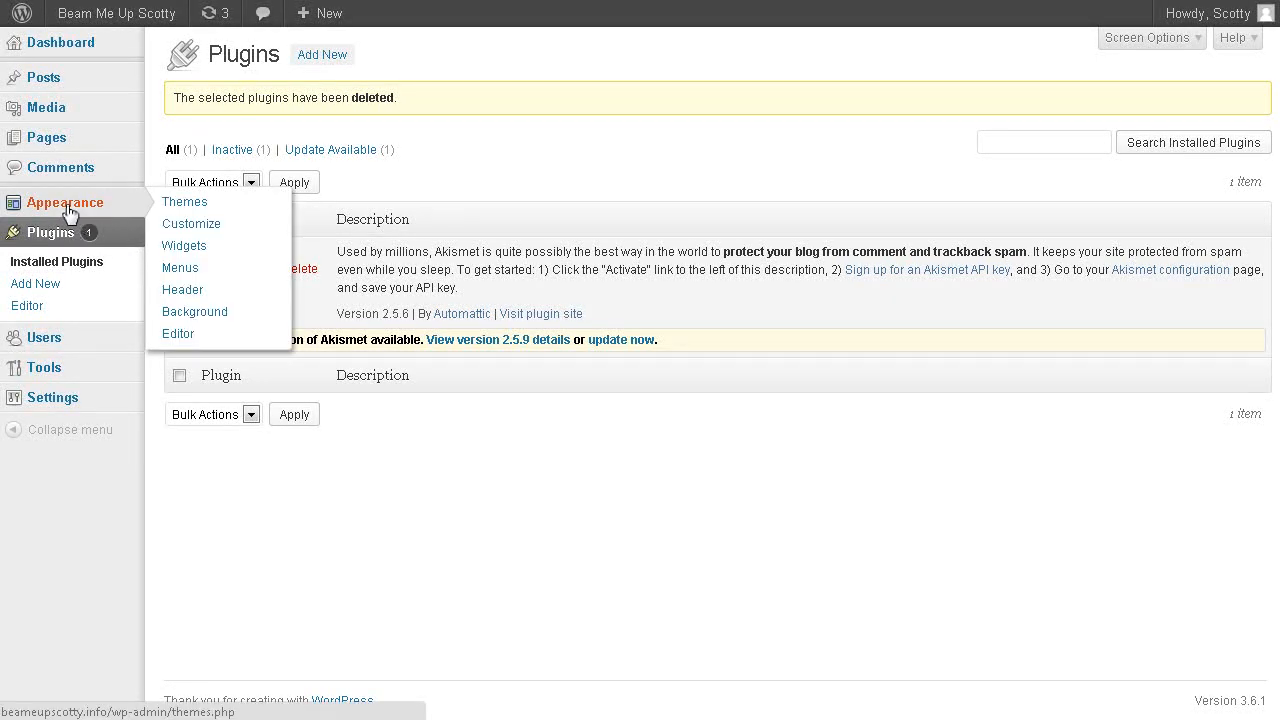
{"action": "left_click", "coordinate": [190, 204]}
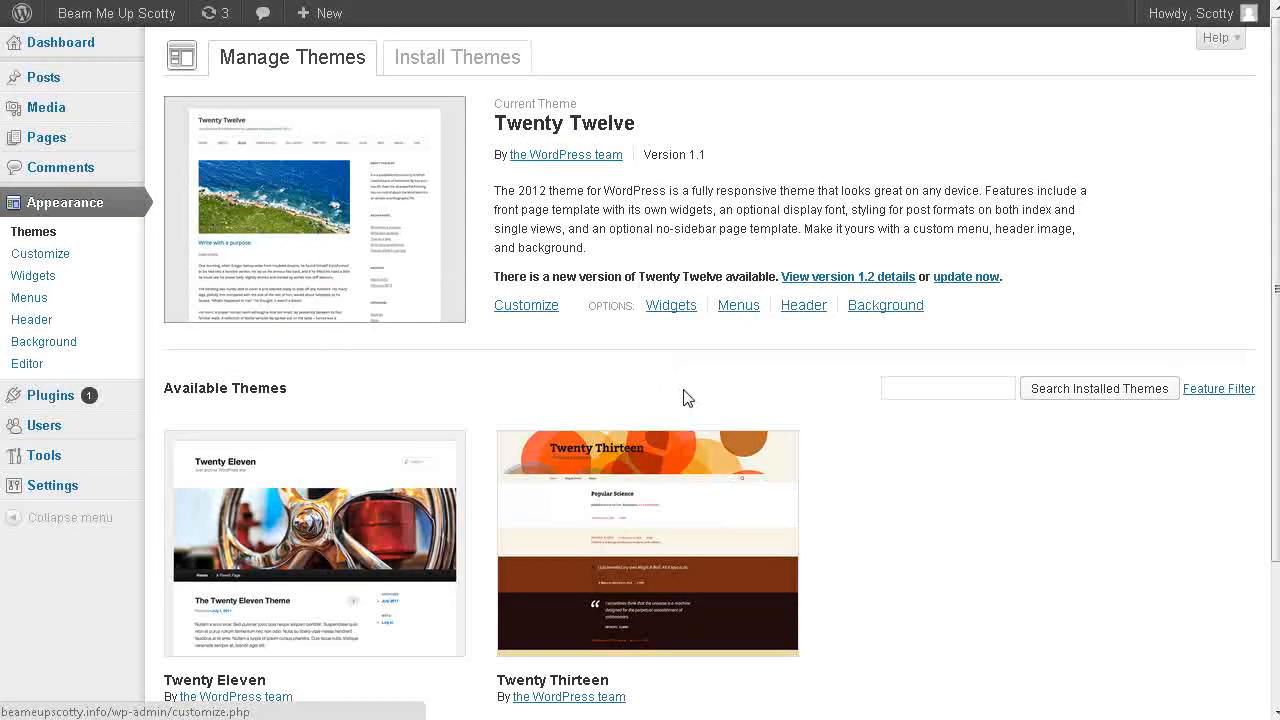
{"action": "scroll", "coordinate": [695, 400], "scroll_direction": "down", "scroll_amount": 3}
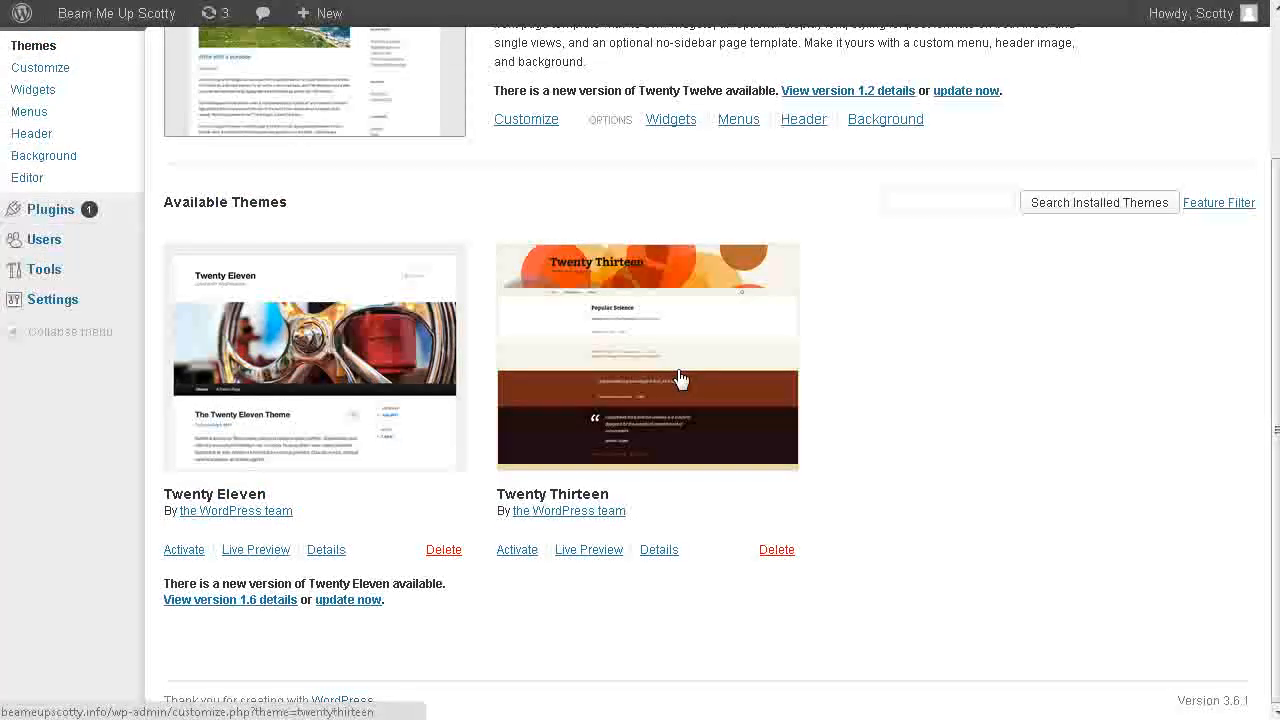
{"action": "scroll", "coordinate": [385, 393], "scroll_direction": "up", "scroll_amount": 3}
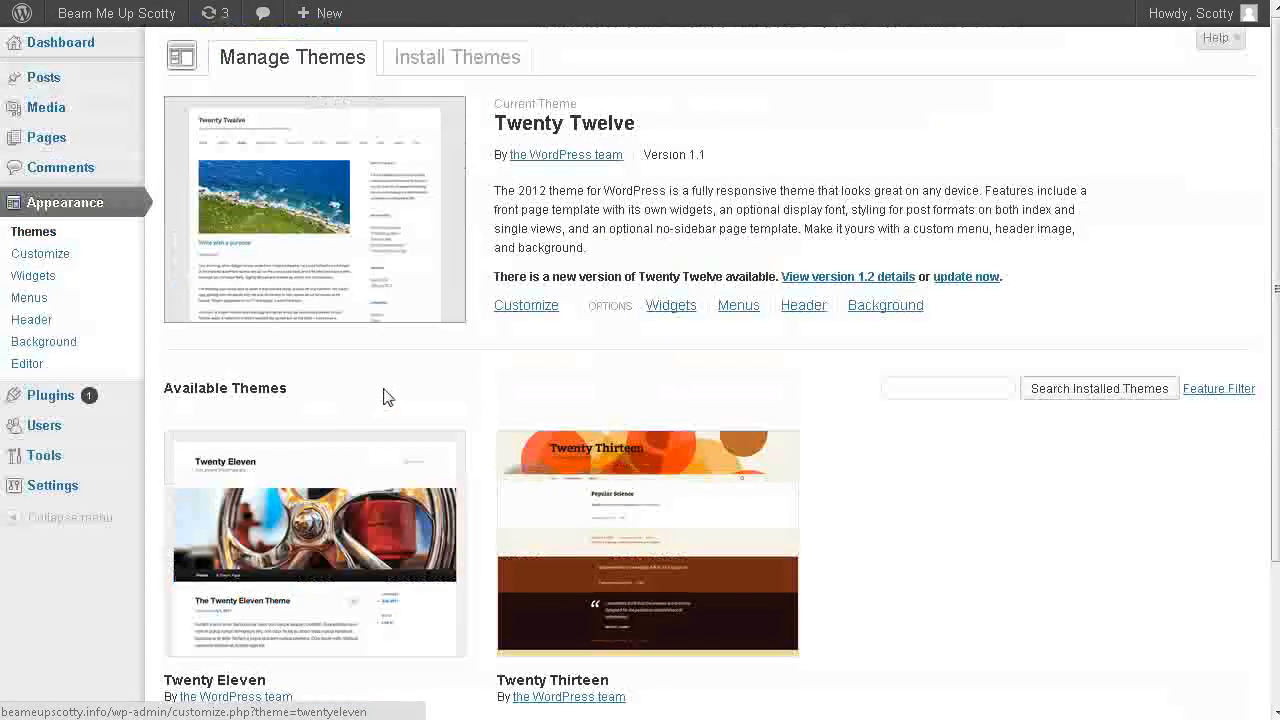
{"action": "left_click", "coordinate": [438, 60]}
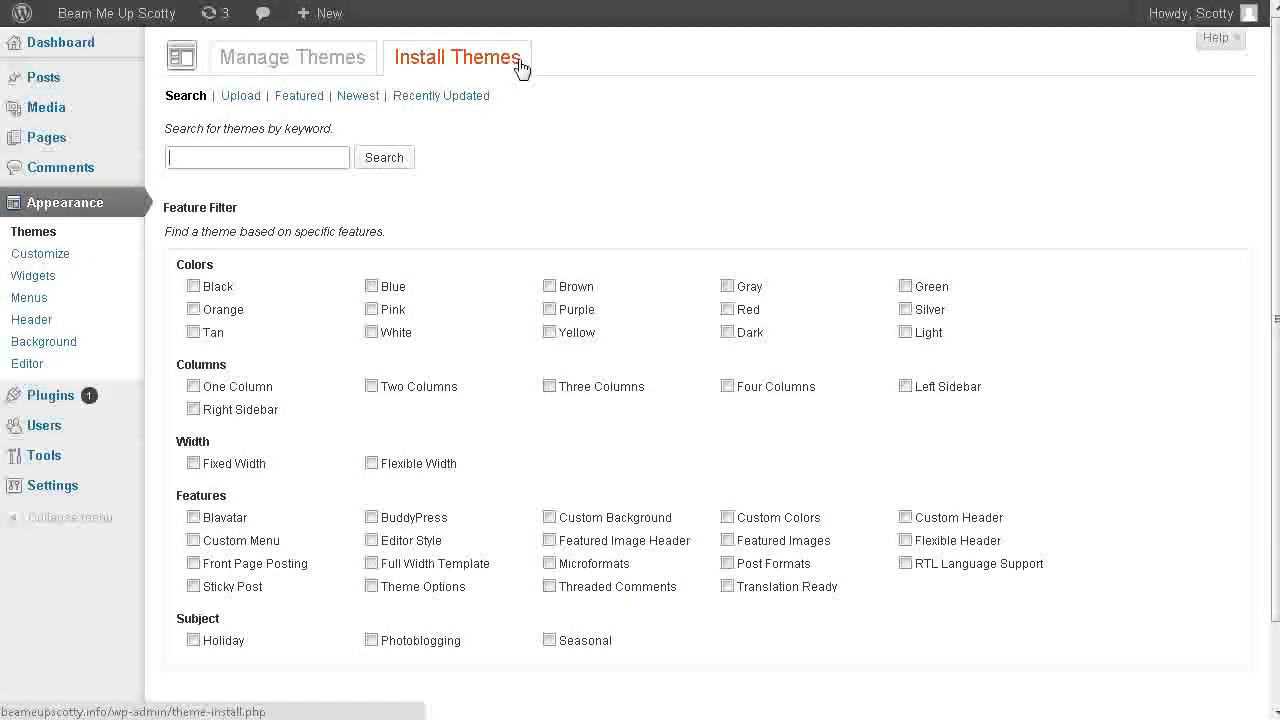
- Run a keyword theme search for 'space' and browse results like AlbinoMouse, Vortex and Monospace
{"action": "left_click", "coordinate": [235, 165]}
{"action": "left_click", "coordinate": [235, 157]}
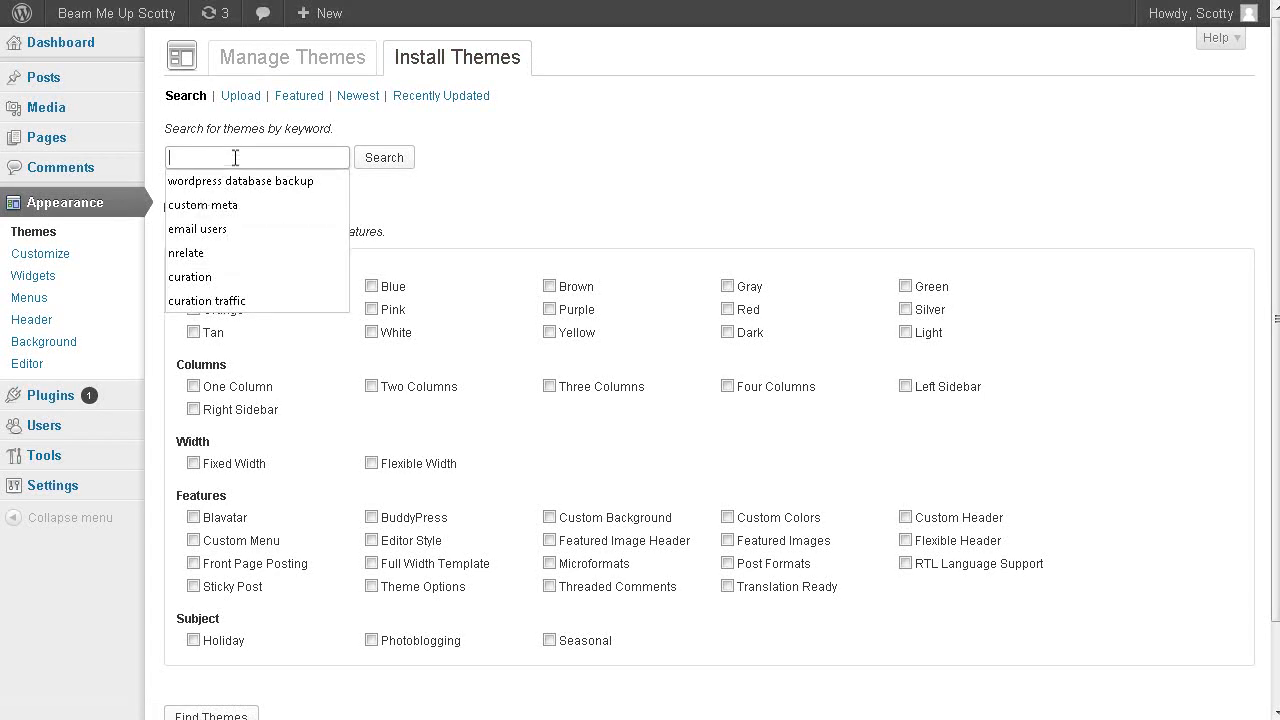
{"action": "left_click", "coordinate": [437, 224]}
{"action": "left_click", "coordinate": [222, 161]}
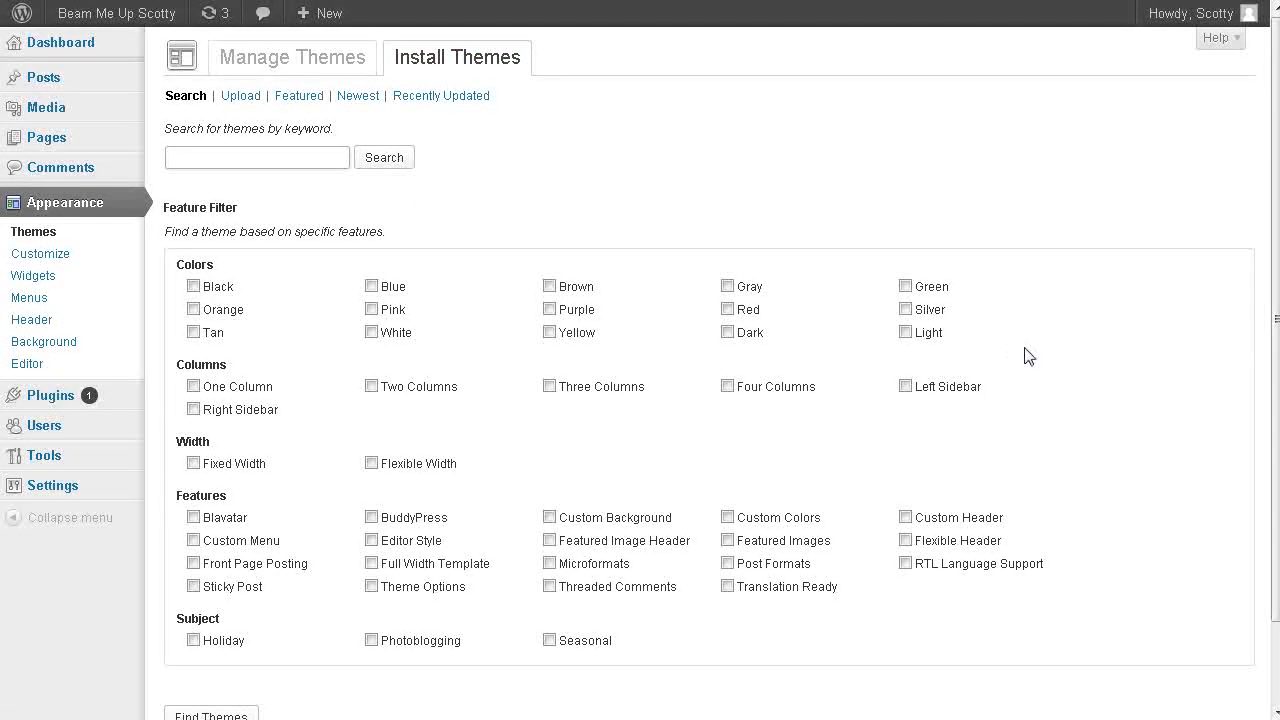
{"action": "type", "text": "space"}
{"action": "key", "text": "Return"}
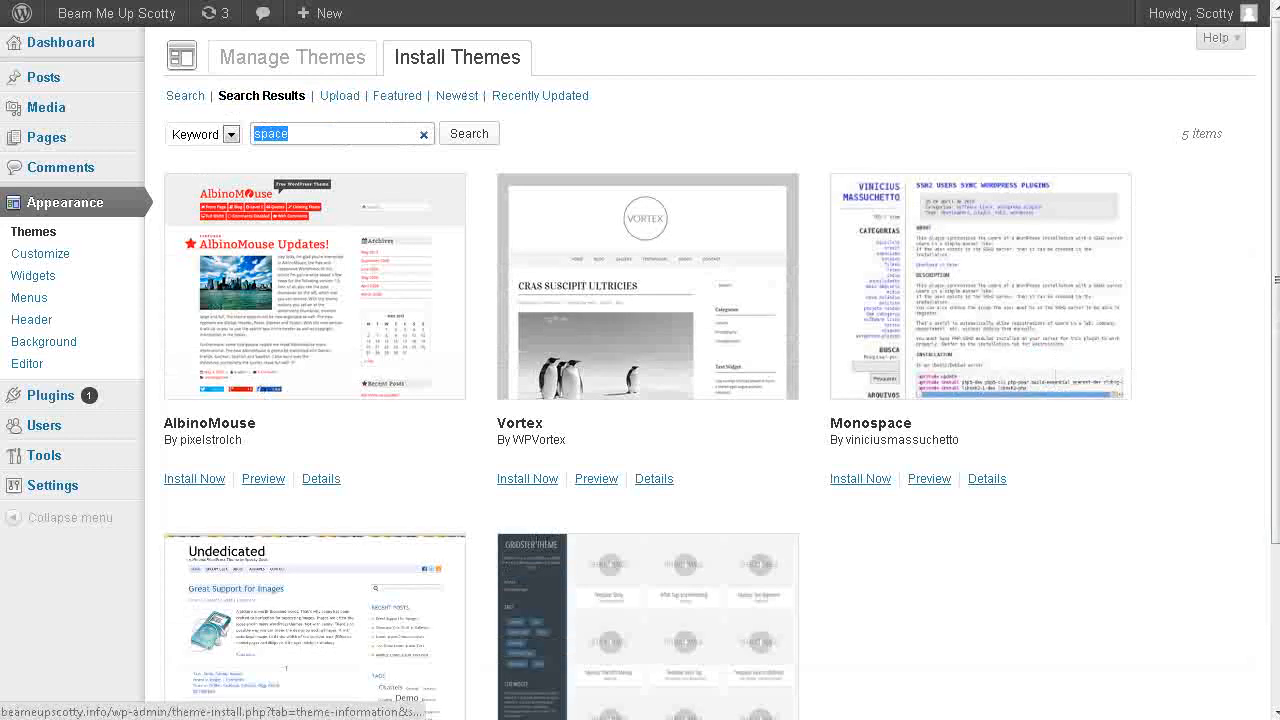
{"action": "scroll", "coordinate": [985, 545], "scroll_direction": "down", "scroll_amount": 3}
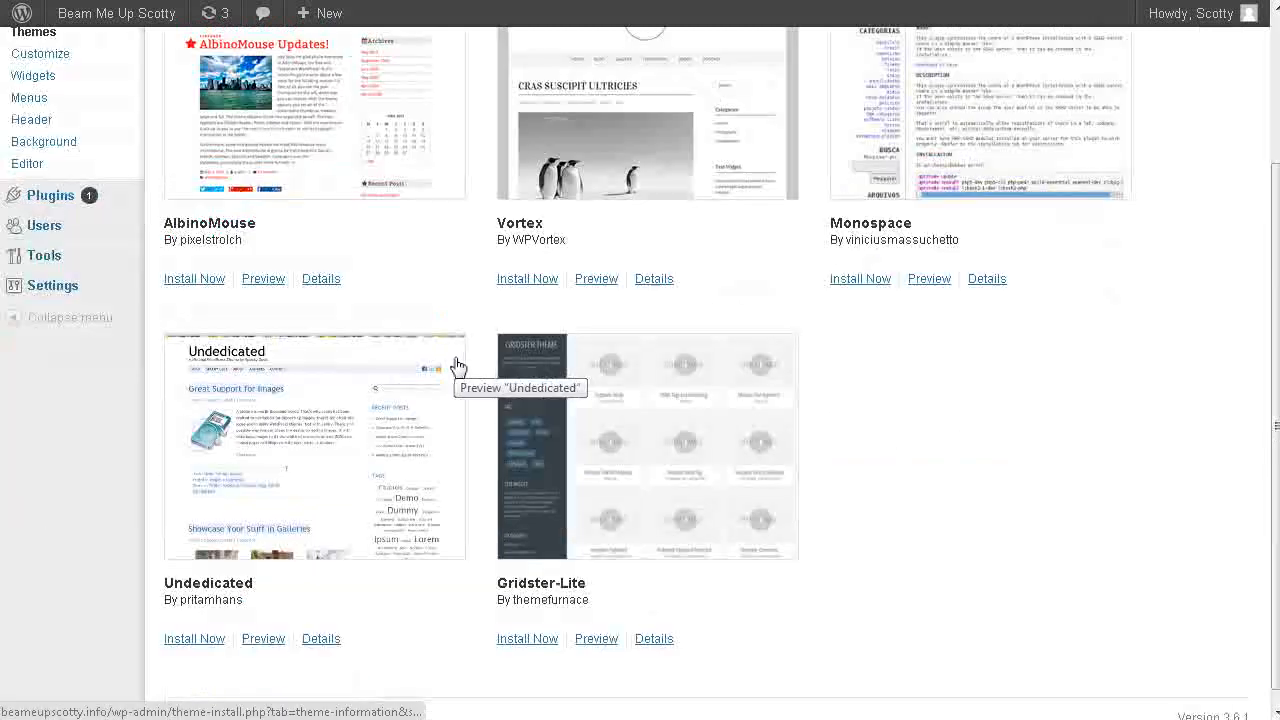
{"action": "scroll", "coordinate": [457, 366], "scroll_direction": "down", "scroll_amount": 1}
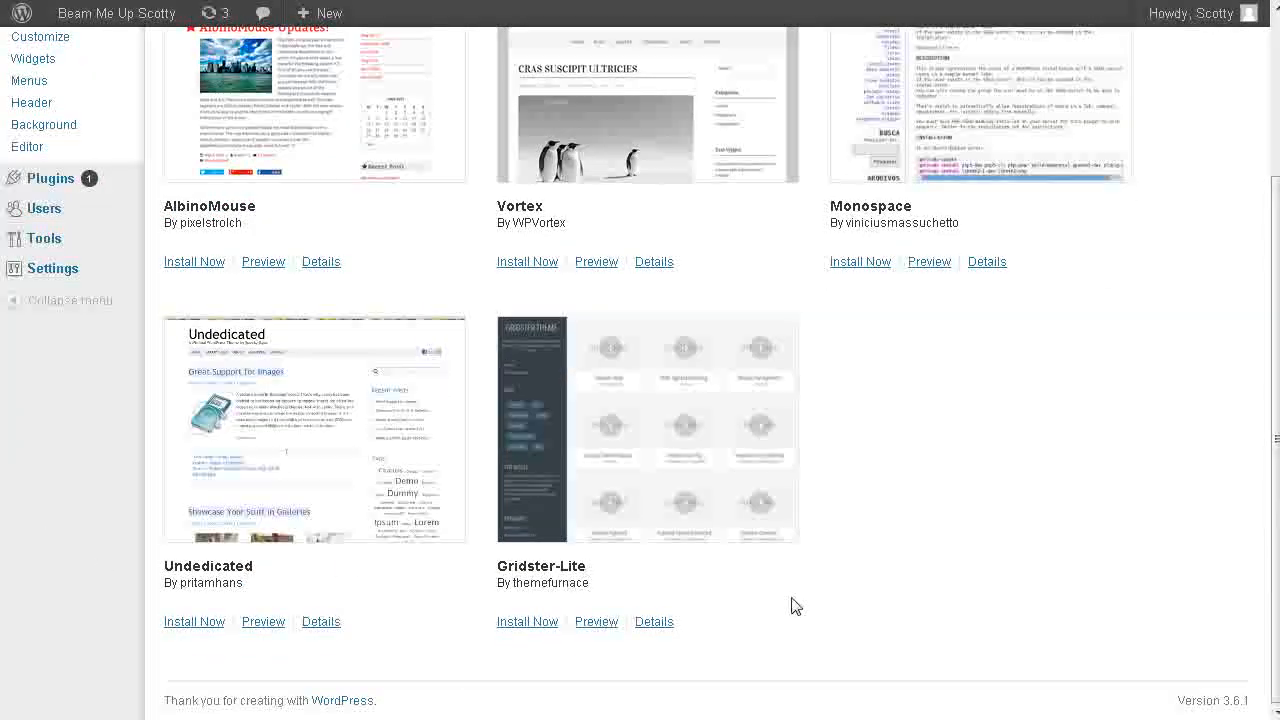
{"action": "scroll", "coordinate": [794, 602], "scroll_direction": "up", "scroll_amount": 3}
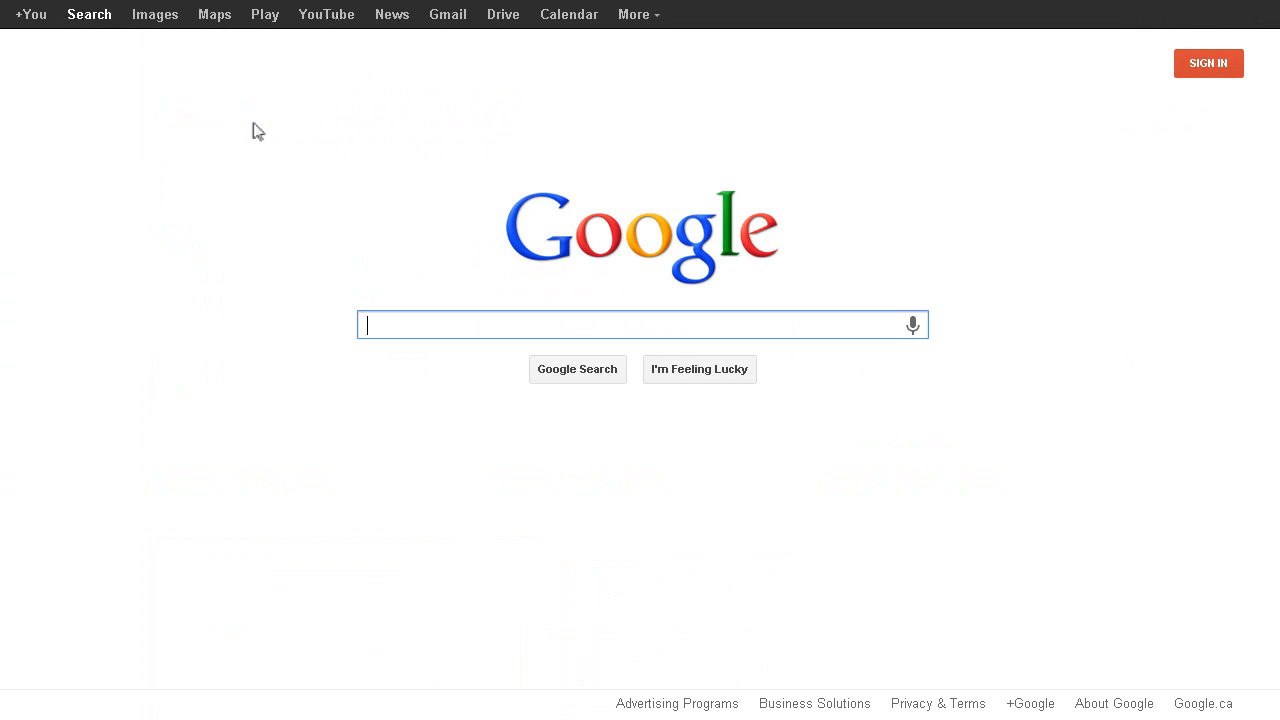
- Search Google for 'free space wordpress themes' and open the HyperSpace result from UFO Themes
{"action": "type", "text": "free "}
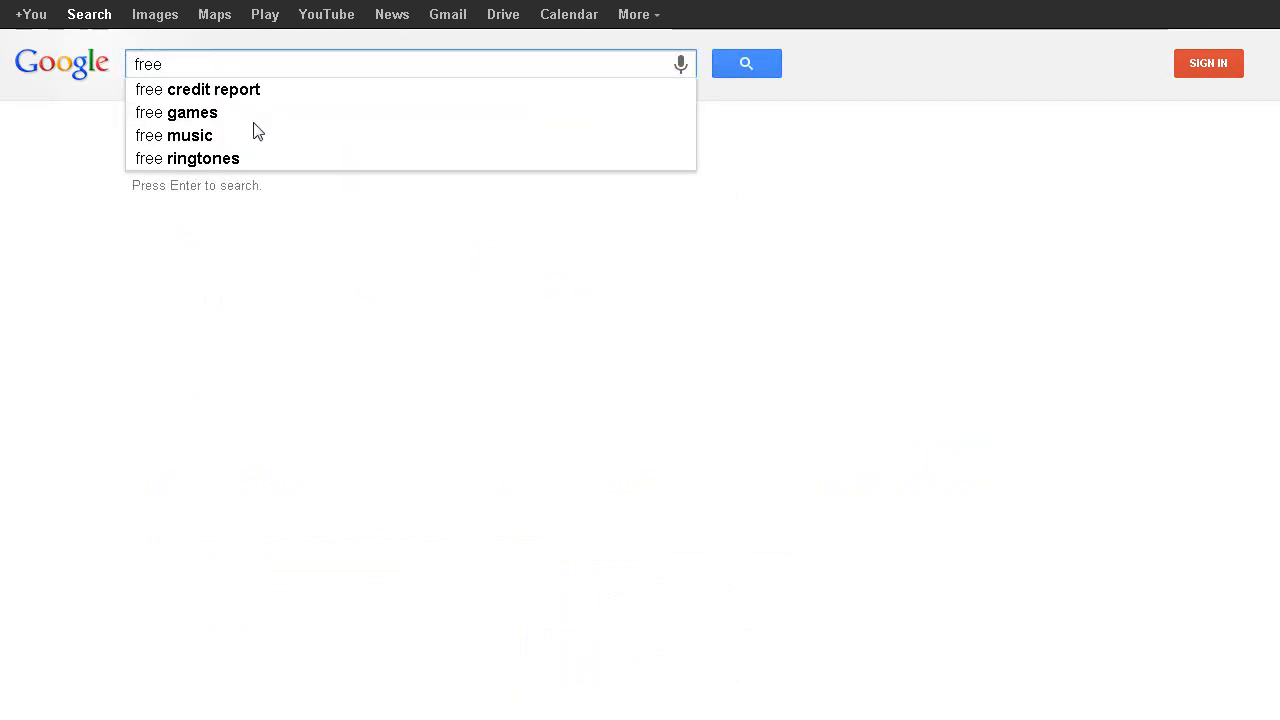
{"action": "type", "text": "spacw"}
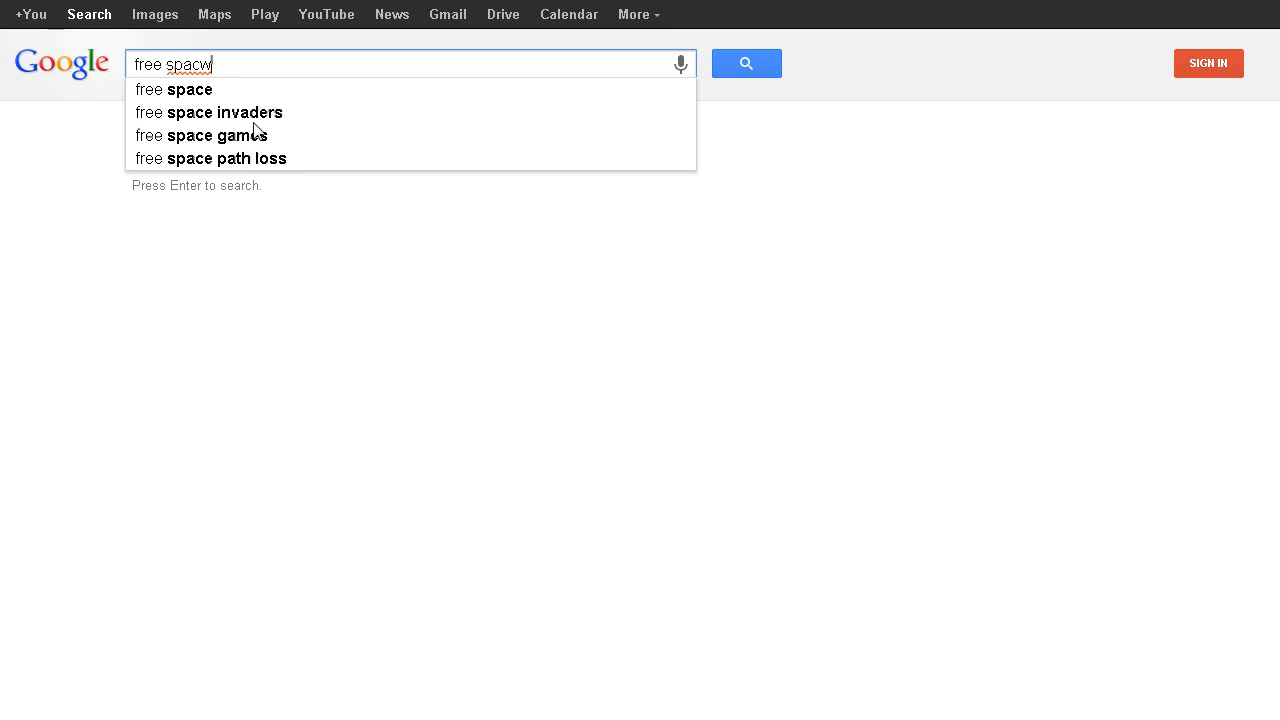
{"action": "key", "text": "BackSpace"}
{"action": "type", "text": "e "}
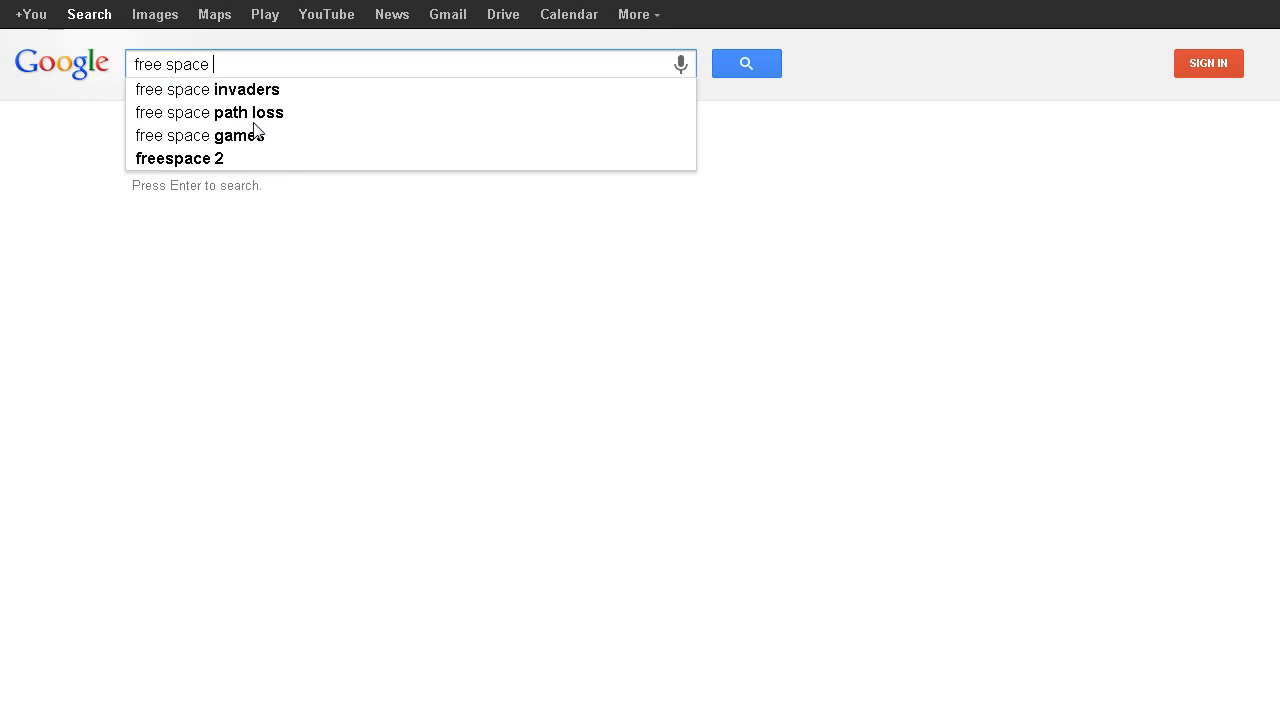
{"action": "type", "text": "word"}
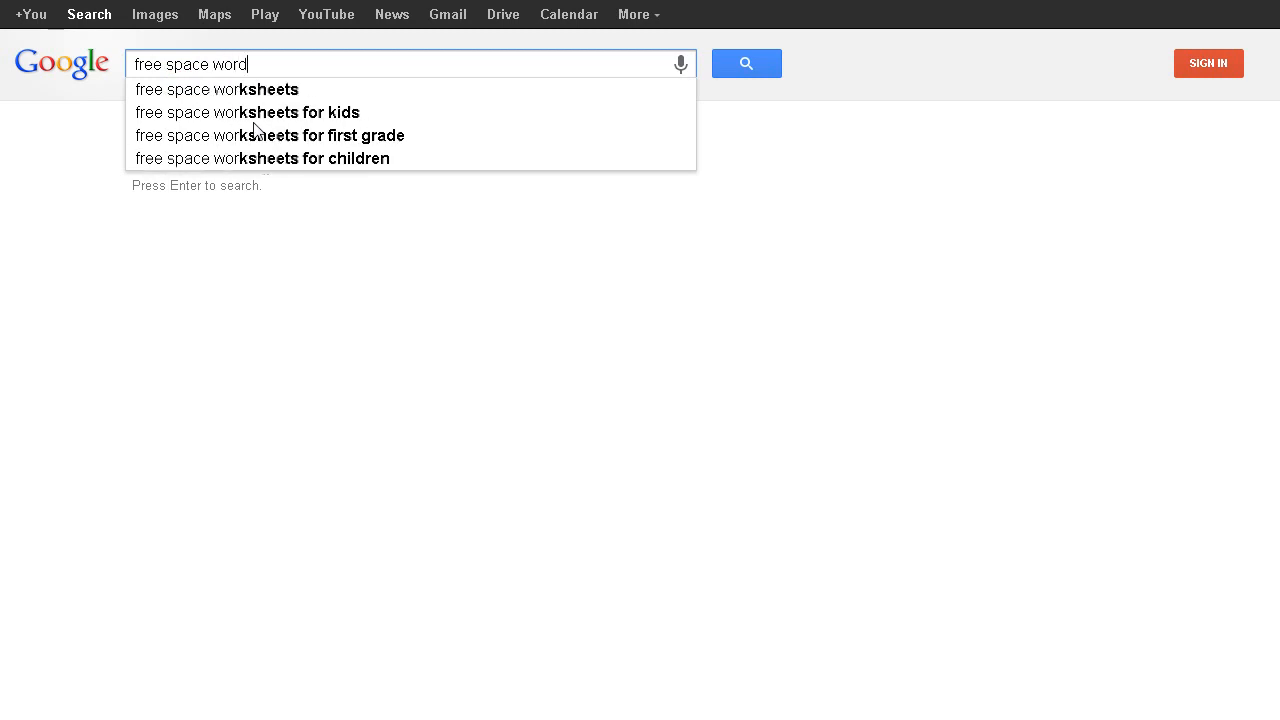
{"action": "type", "text": "press themes"}
{"action": "key", "text": "Return"}
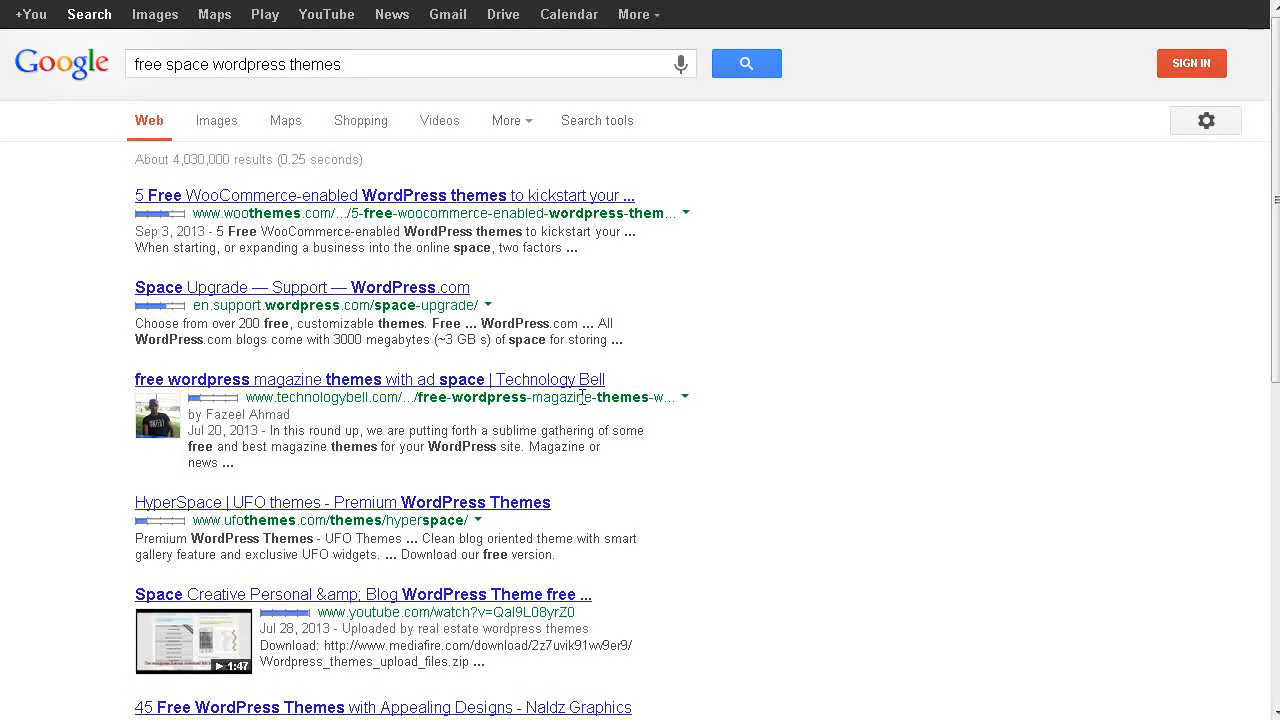
{"action": "scroll", "coordinate": [24, 402], "scroll_direction": "down", "scroll_amount": 2}
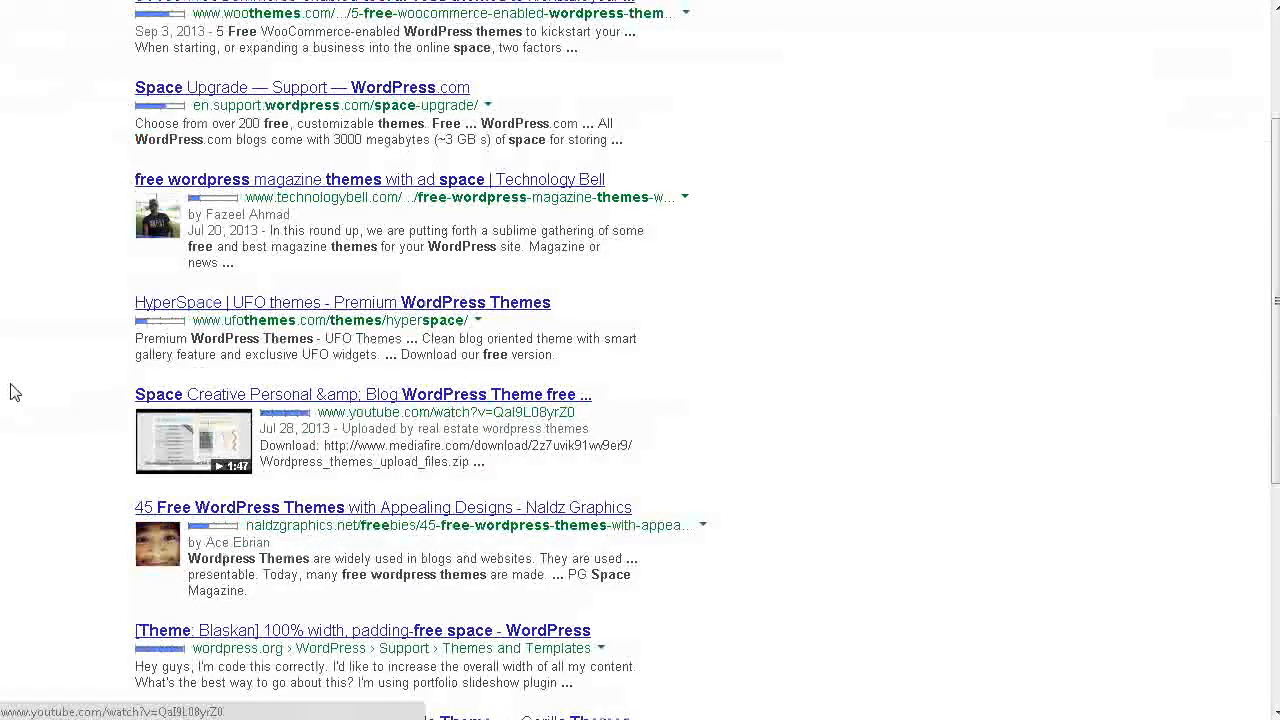
{"action": "left_click", "coordinate": [397, 311]}
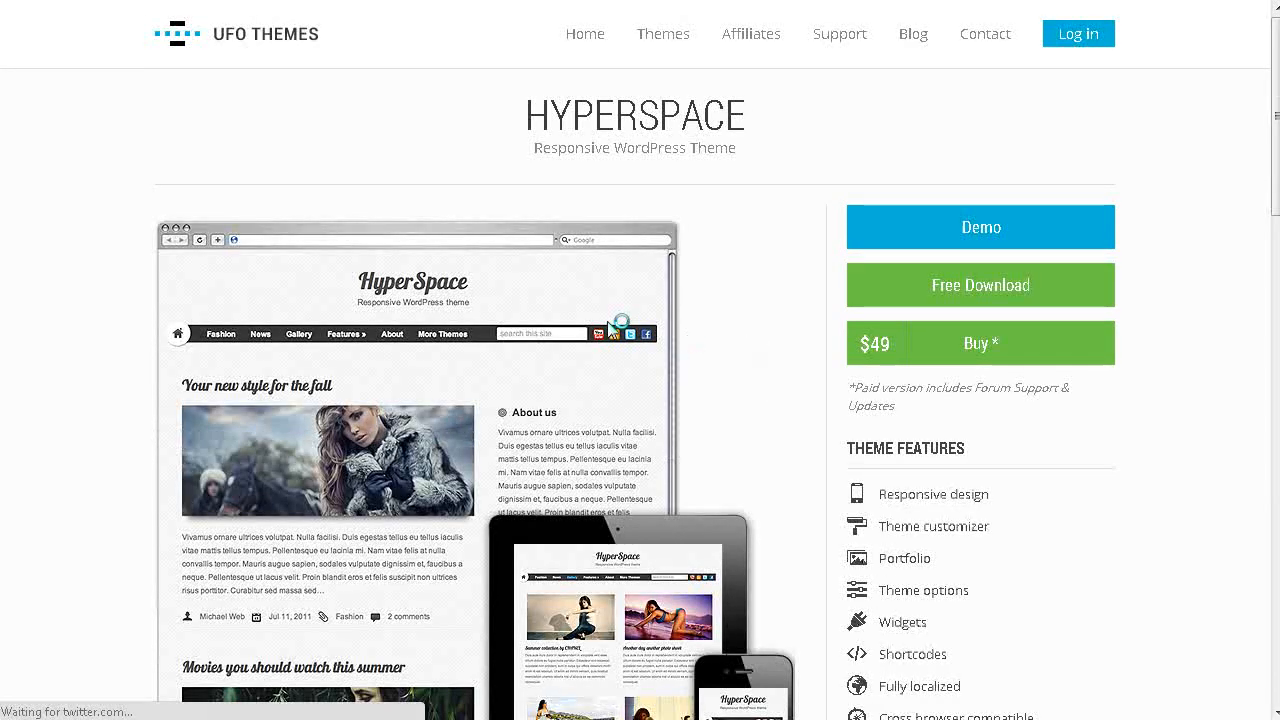
- Look over the HyperSpace theme page and open its live demo
{"action": "scroll", "coordinate": [683, 323], "scroll_direction": "down", "scroll_amount": 2}
{"action": "scroll", "coordinate": [685, 315], "scroll_direction": "down", "scroll_amount": 2}
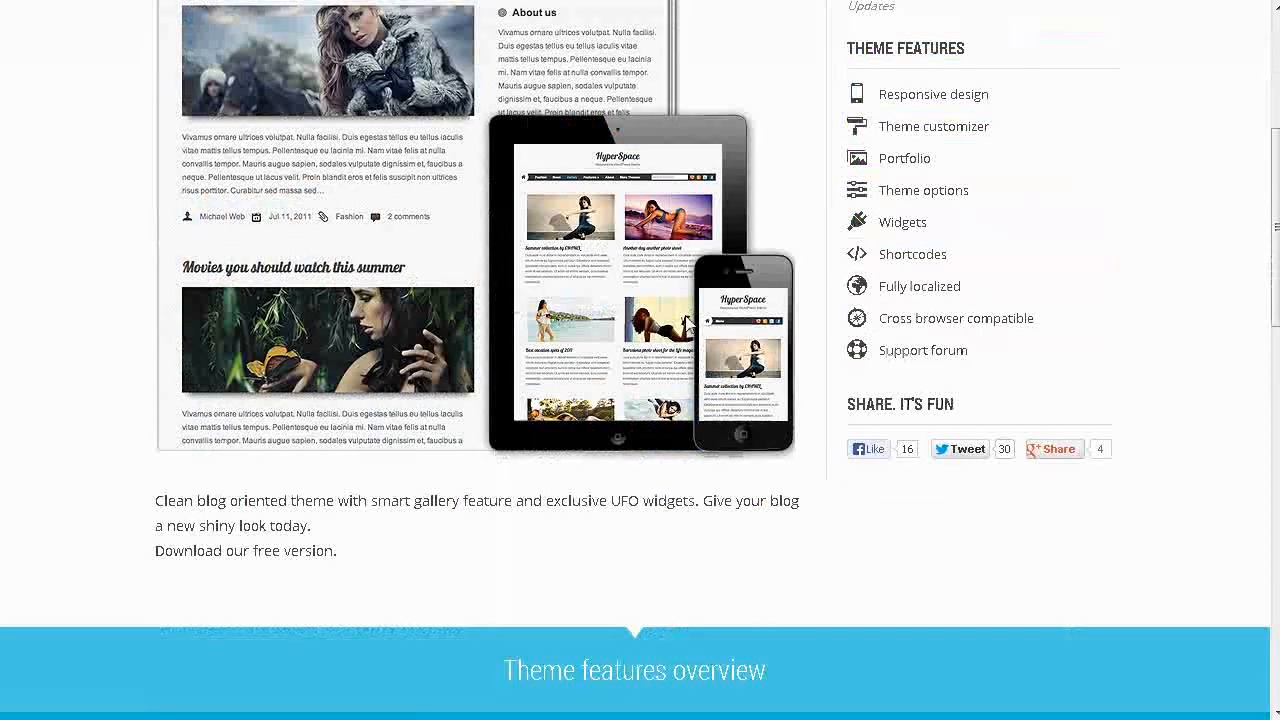
{"action": "scroll", "coordinate": [686, 315], "scroll_direction": "down", "scroll_amount": 2}
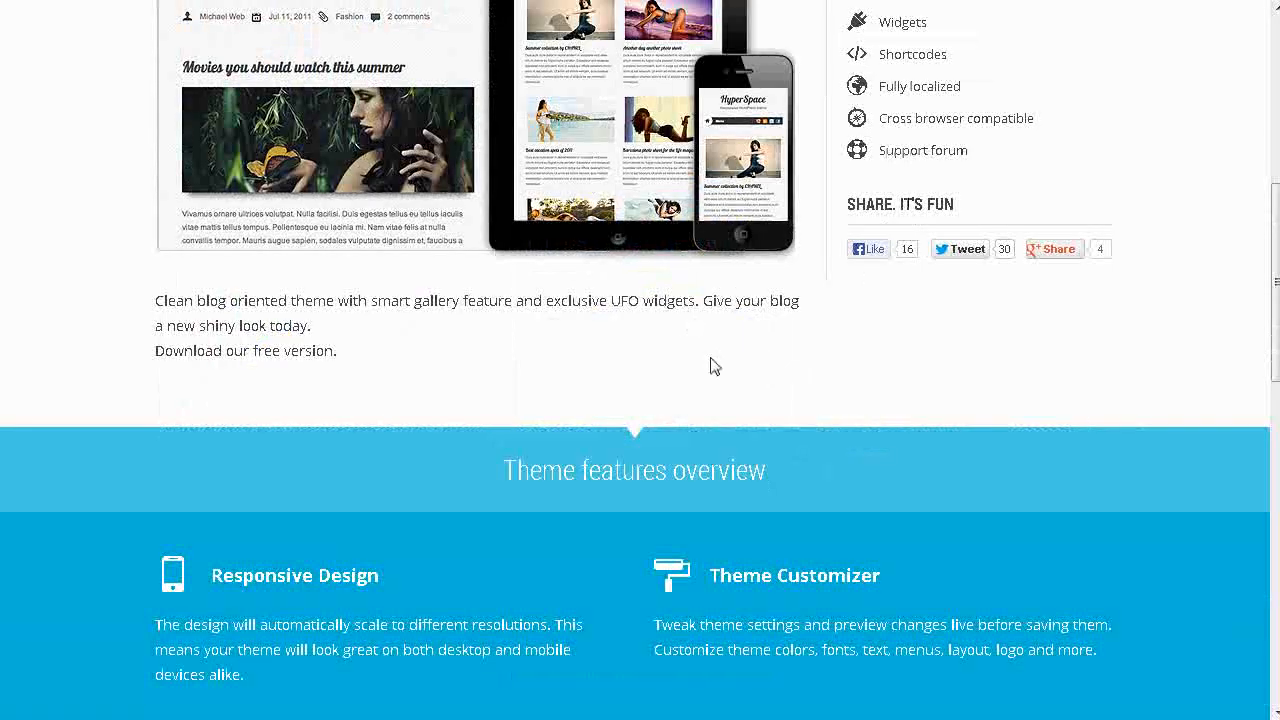
{"action": "scroll", "coordinate": [711, 358], "scroll_direction": "up", "scroll_amount": 6}
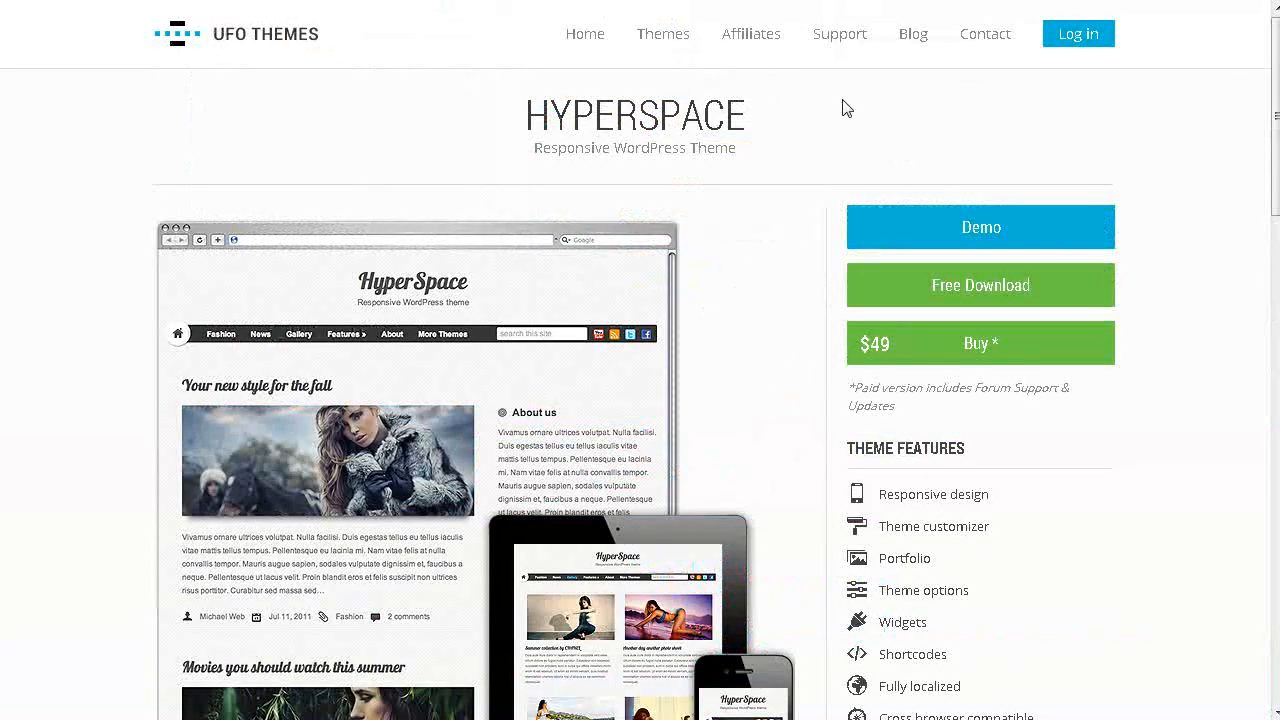
{"action": "left_click", "coordinate": [1029, 236]}
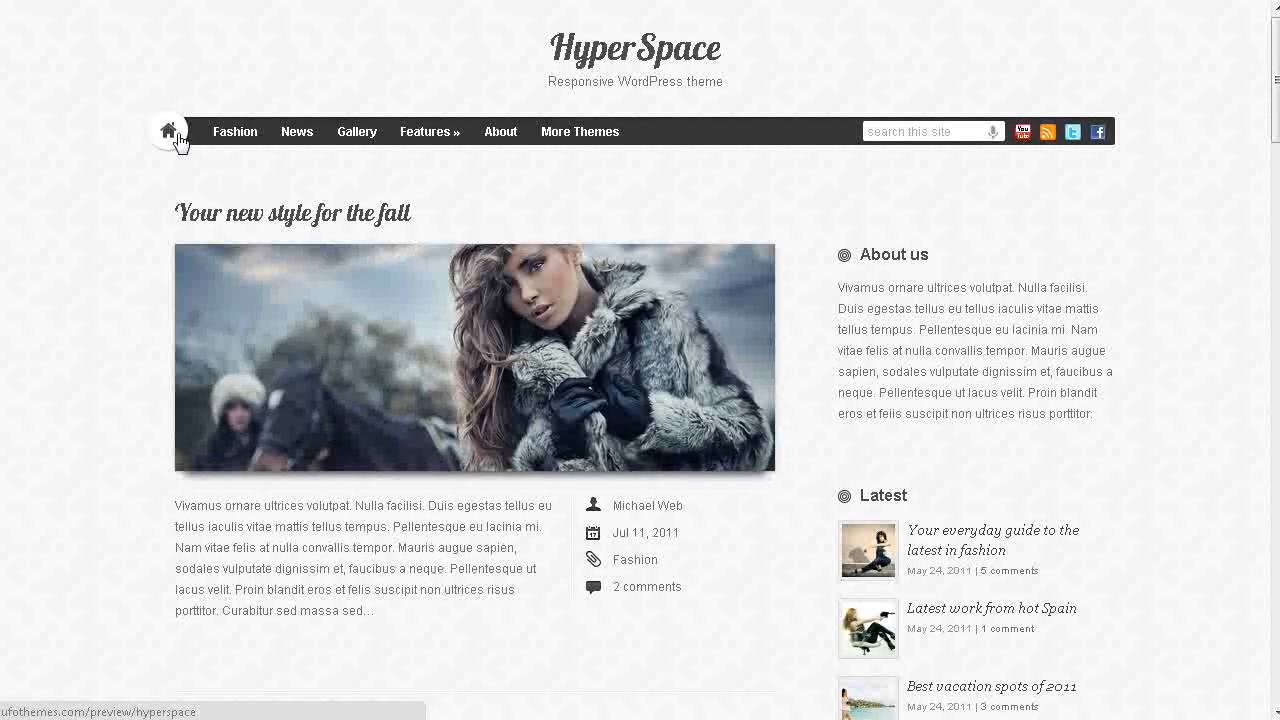
- Browse the HyperSpace demo, then return to the Google results for free space themes
{"action": "scroll", "coordinate": [929, 354], "scroll_direction": "down", "scroll_amount": 4}
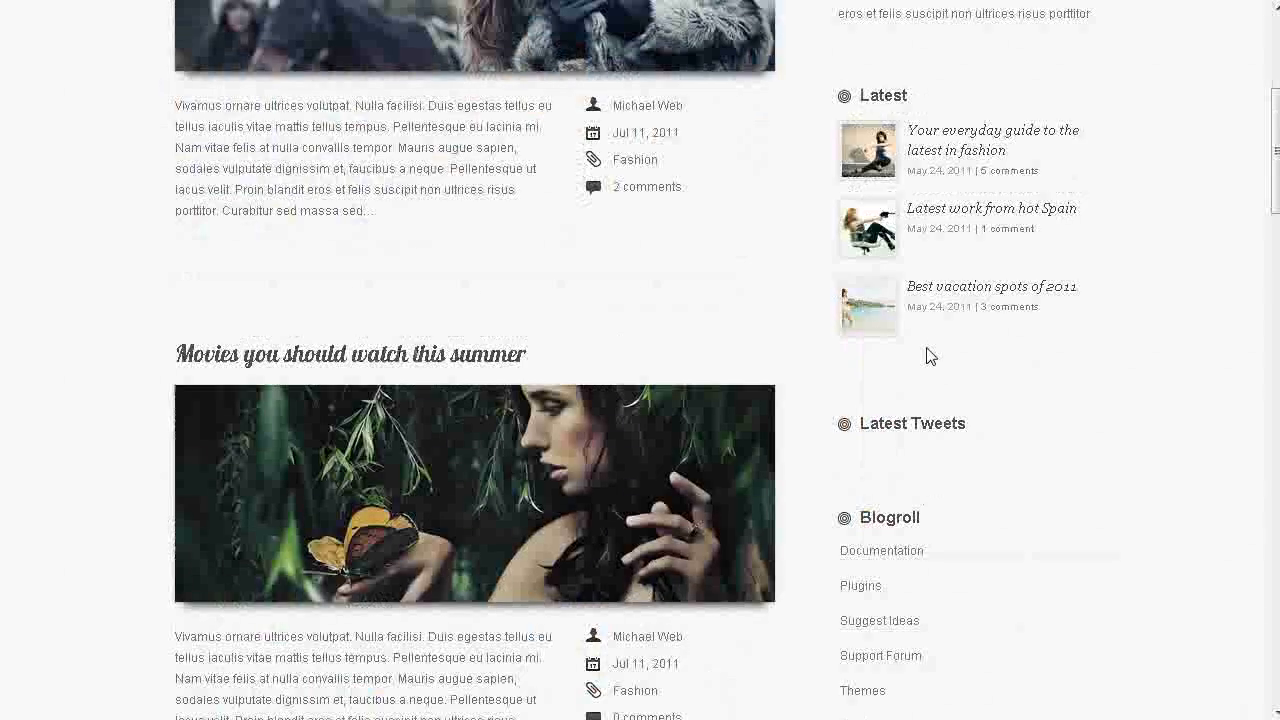
{"action": "scroll", "coordinate": [880, 312], "scroll_direction": "down", "scroll_amount": 4}
{"action": "scroll", "coordinate": [880, 312], "scroll_direction": "up", "scroll_amount": 8}
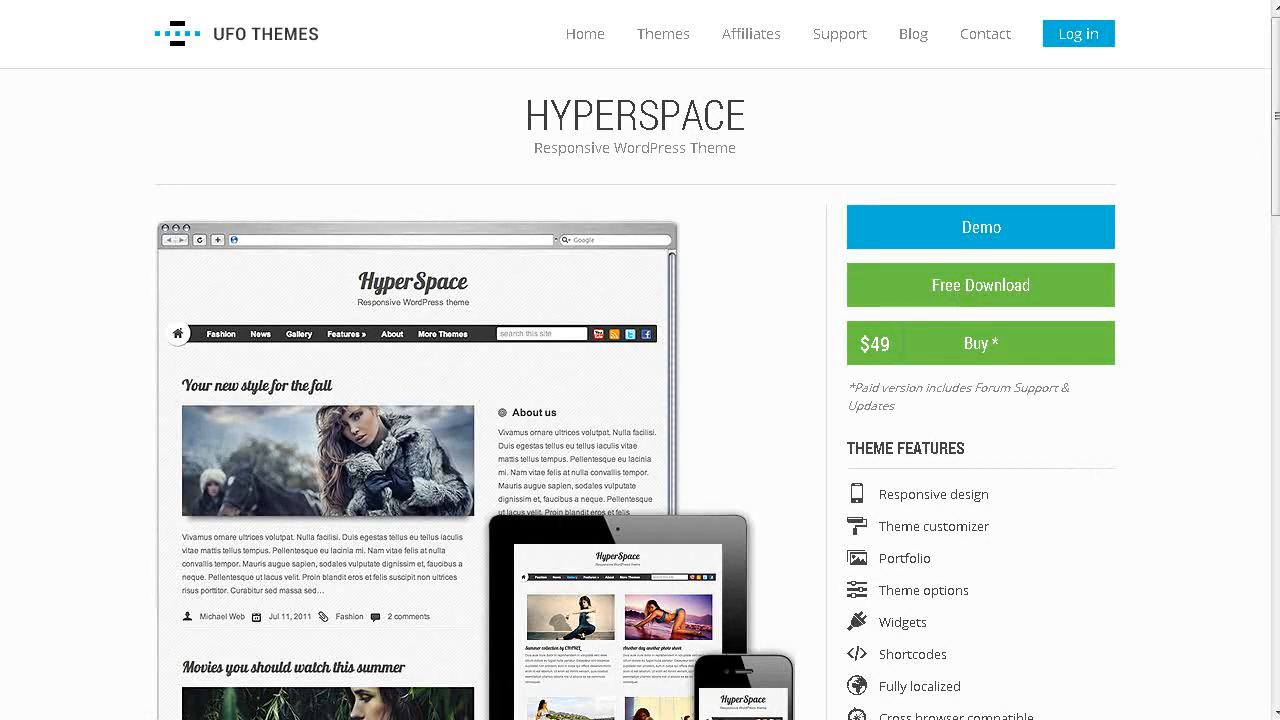
{"action": "key", "text": "alt+Left"}
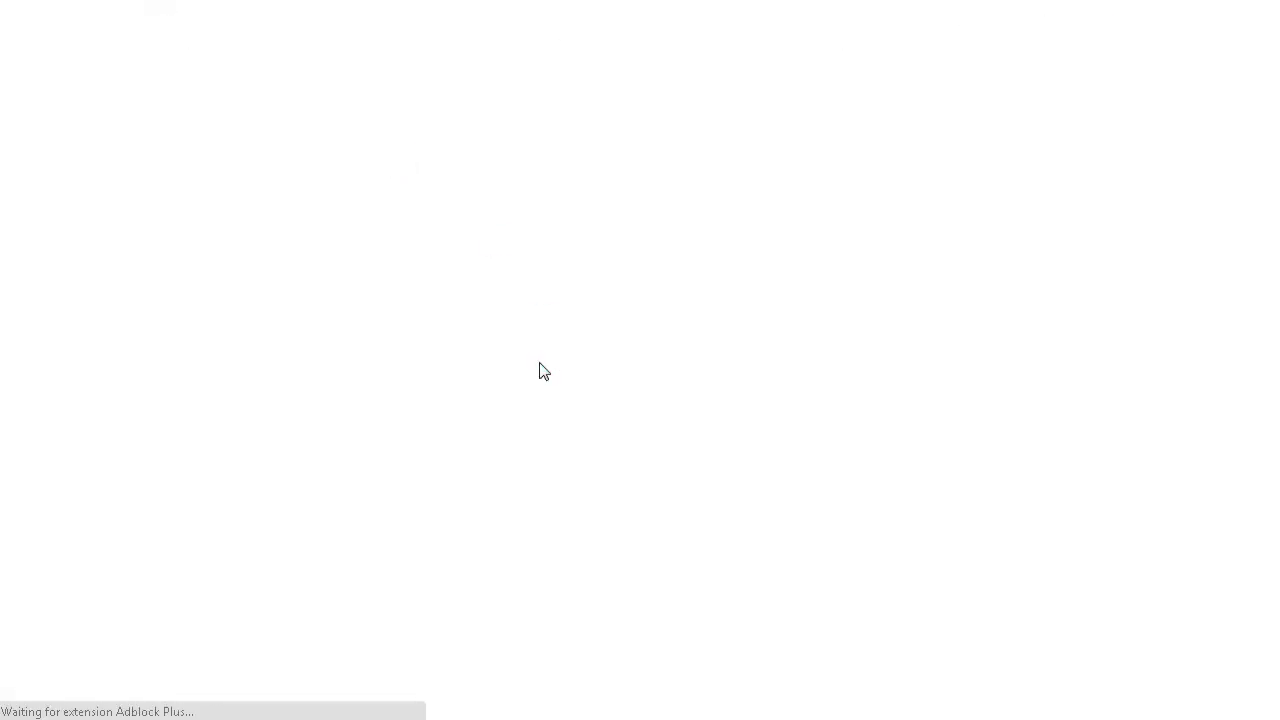
{"action": "scroll", "coordinate": [572, 320], "scroll_direction": "down", "scroll_amount": 6}
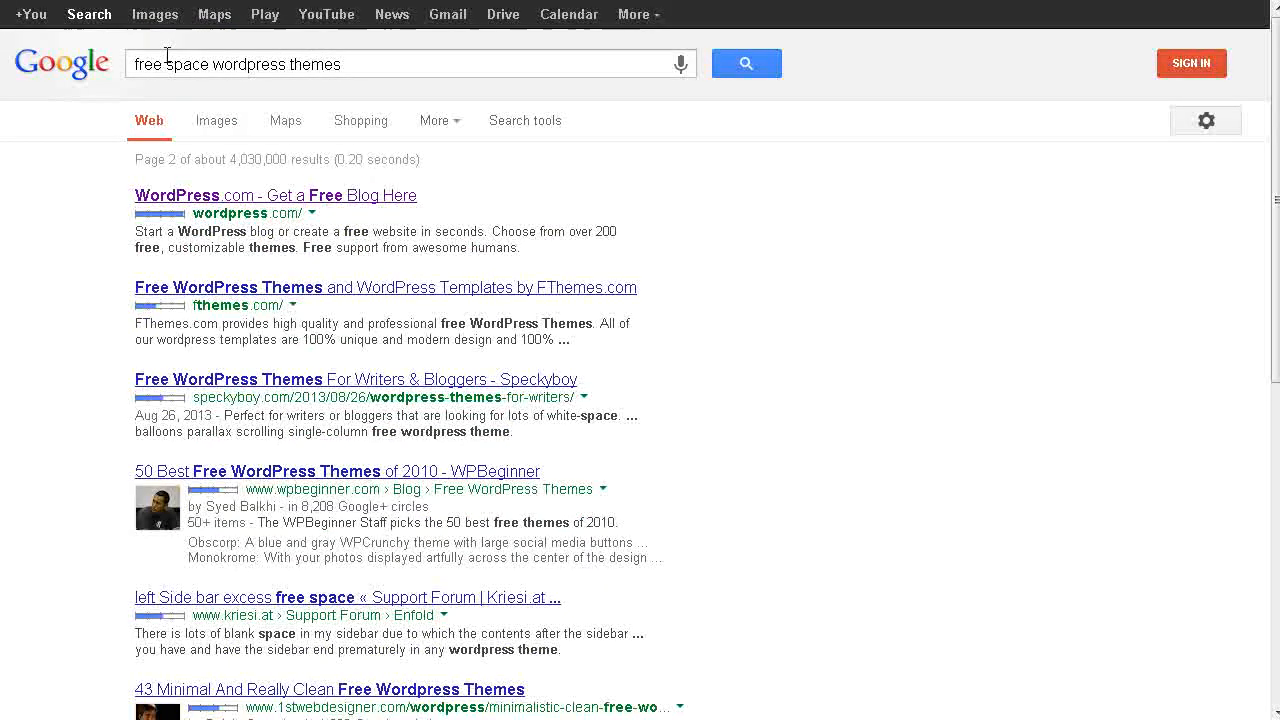
- Change the query to 'free star trek wordpress themes' and run the search
{"action": "left_click", "coordinate": [174, 60]}
{"action": "key", "text": "Delete"}
{"action": "key", "text": "Delete"}
{"action": "key", "text": "Delete"}
{"action": "key", "text": "Delete"}
{"action": "key", "text": "Delete"}
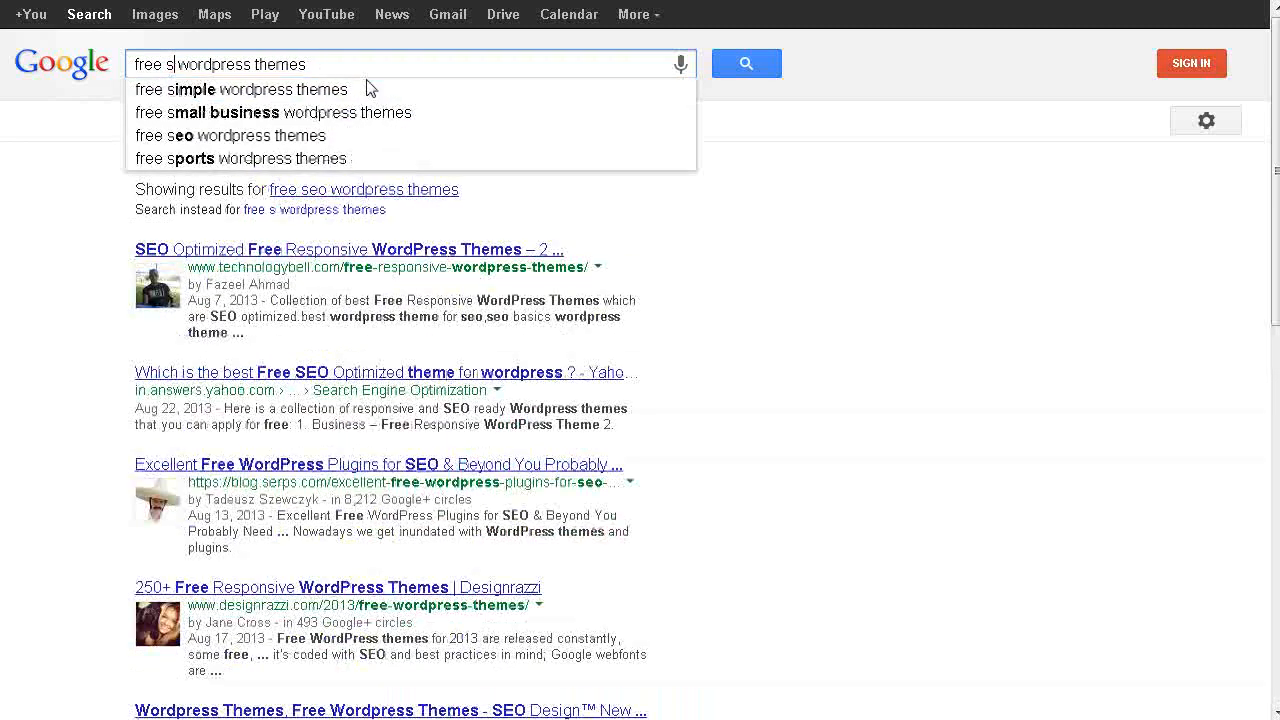
{"action": "type", "text": "t"}
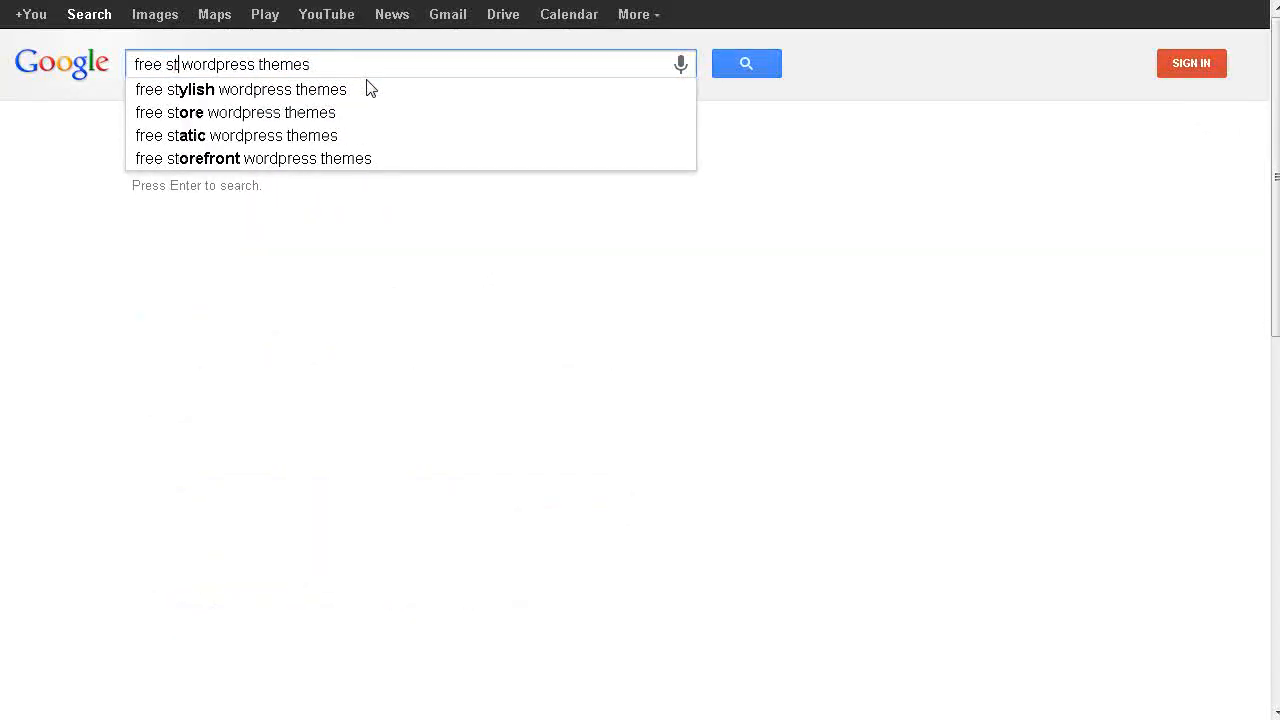
{"action": "type", "text": "ar tre"}
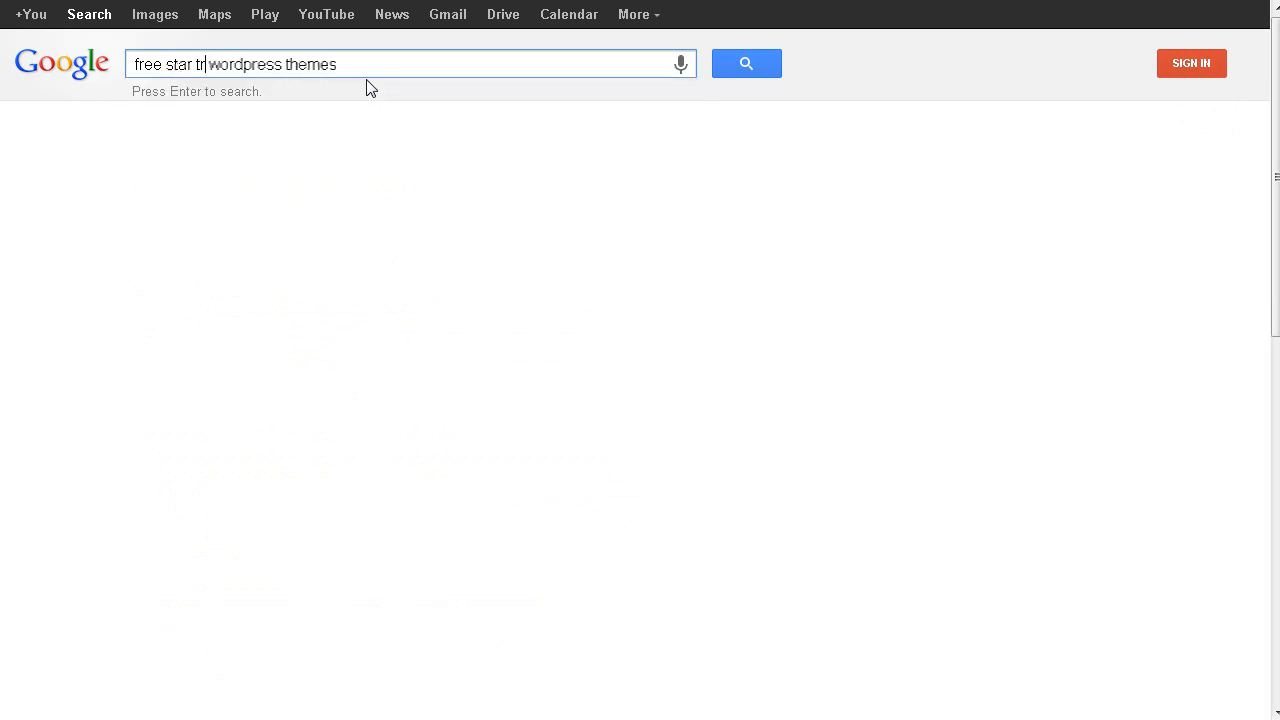
{"action": "type", "text": "k"}
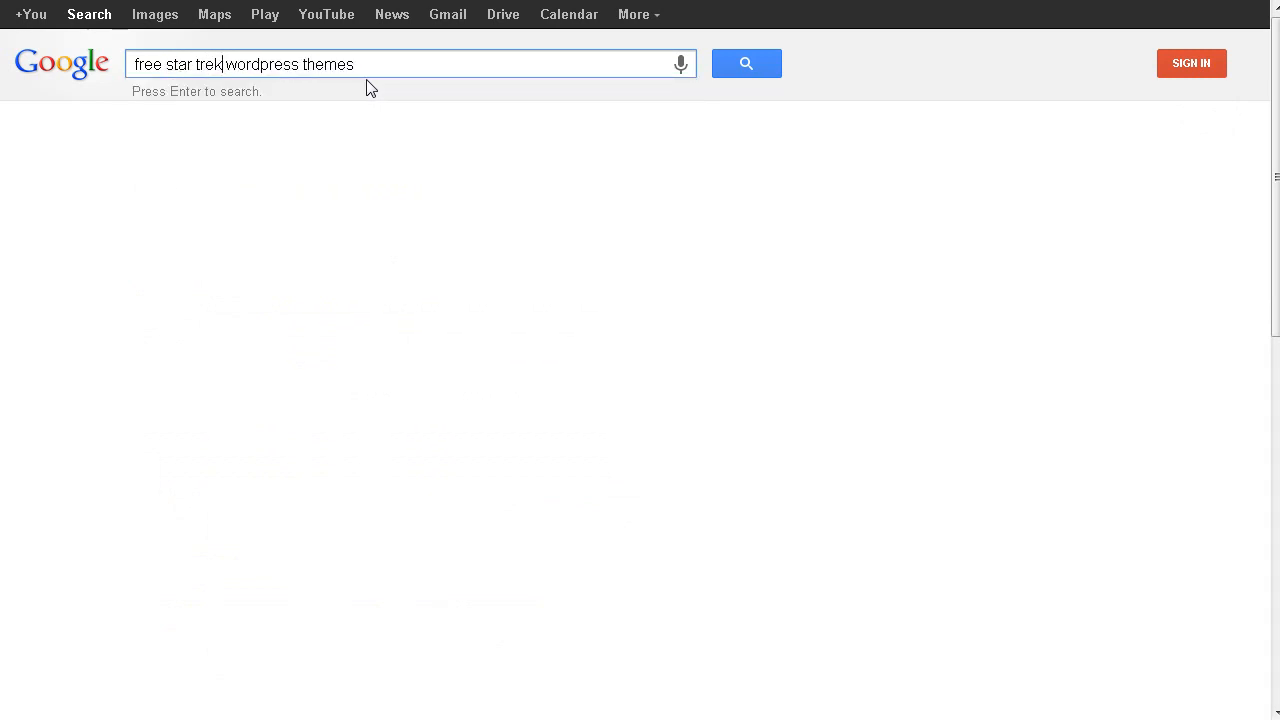
{"action": "key", "text": "Return"}
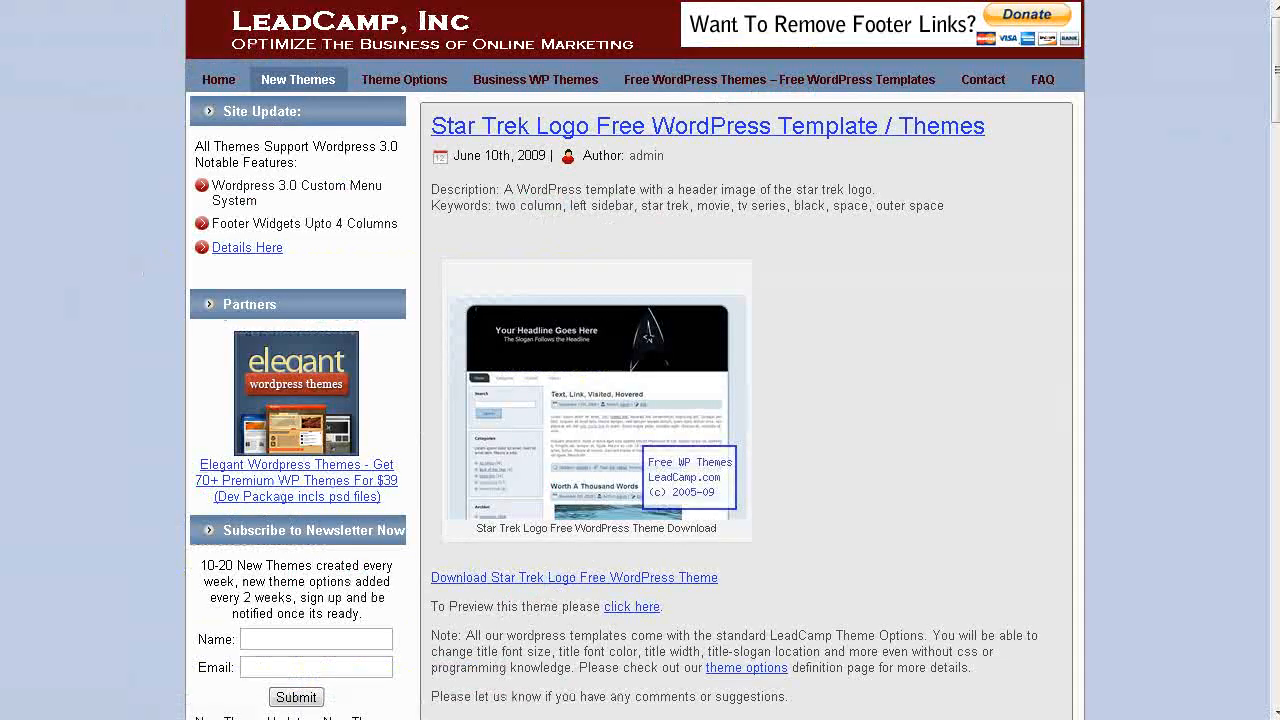
- Preview the Star Trek Logo theme on LeadCamp and download its zip file
{"action": "scroll", "coordinate": [293, 134], "scroll_direction": "down", "scroll_amount": 2}
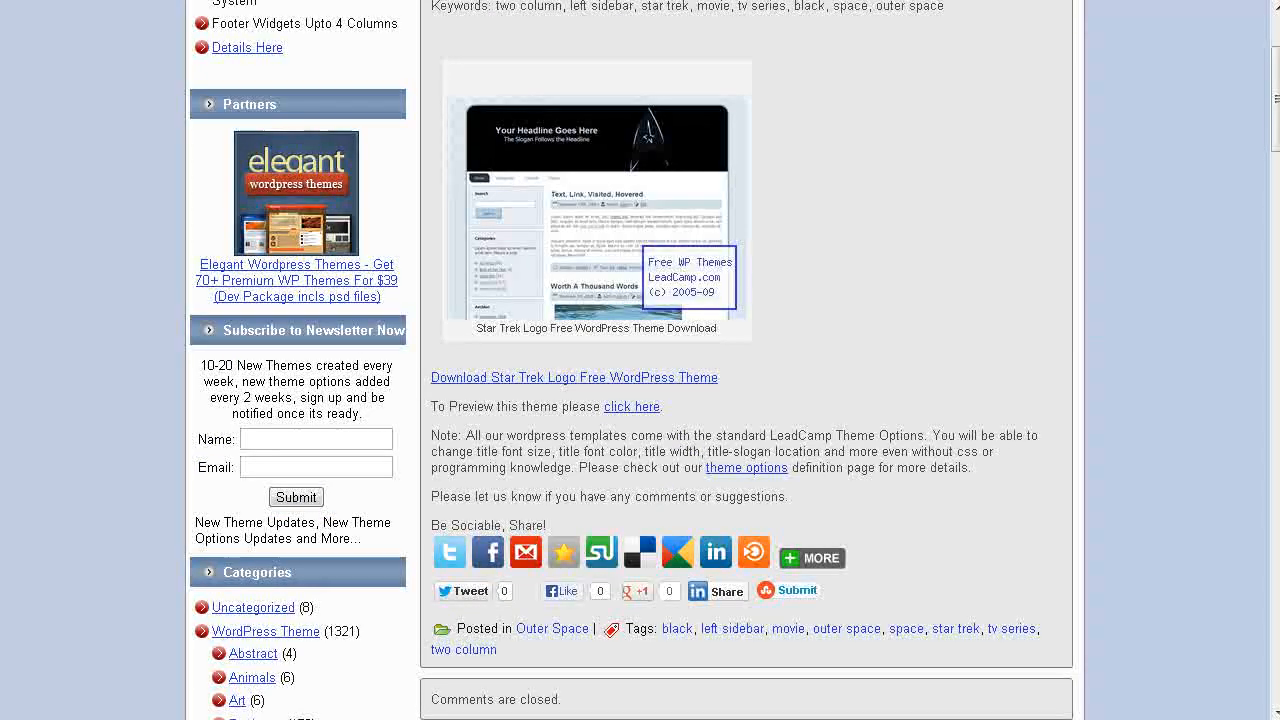
{"action": "left_click", "coordinate": [573, 288]}
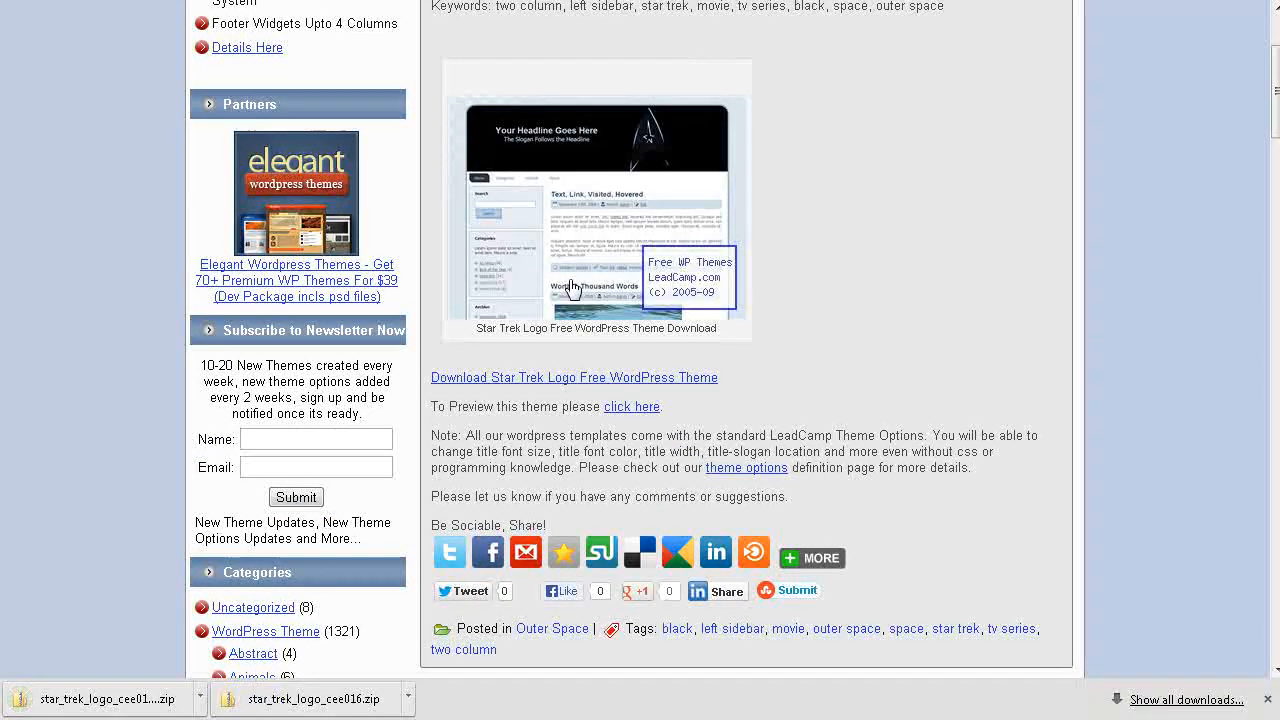
{"action": "left_click", "coordinate": [612, 406]}
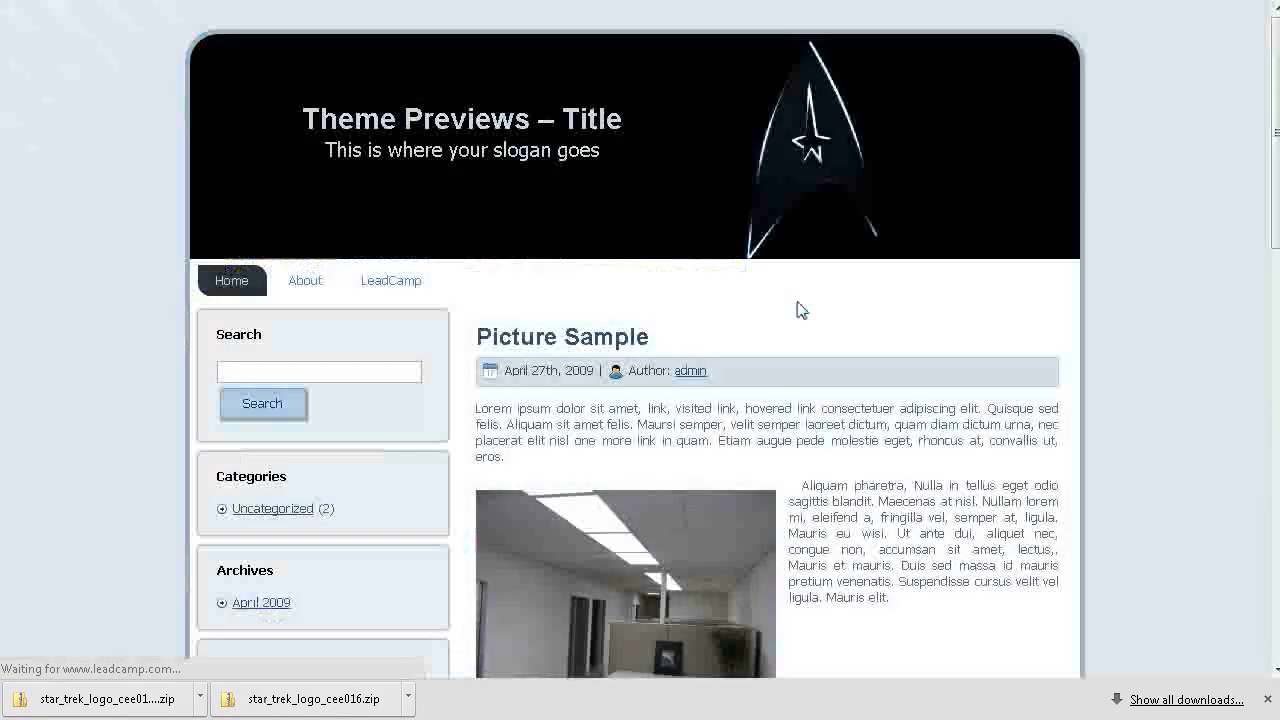
{"action": "scroll", "coordinate": [903, 280], "scroll_direction": "down", "scroll_amount": 6}
{"action": "scroll", "coordinate": [846, 274], "scroll_direction": "up", "scroll_amount": 6}
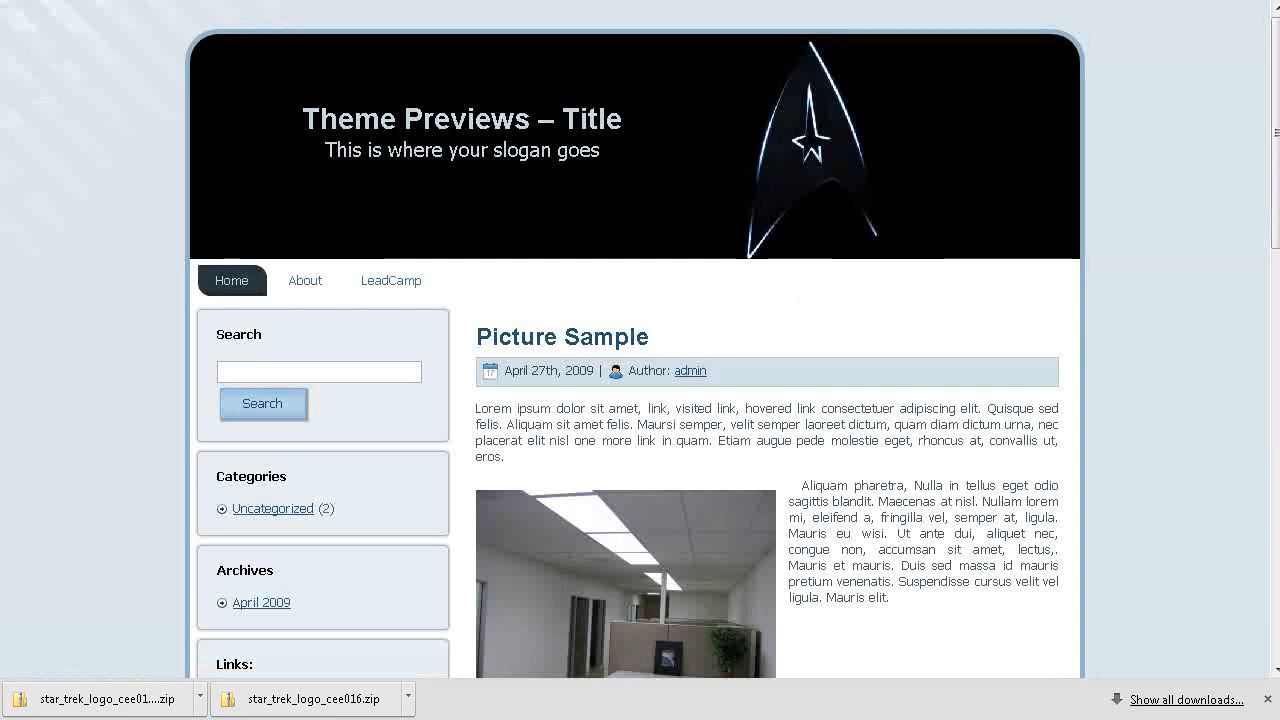
{"action": "key", "text": "ctrl+w"}
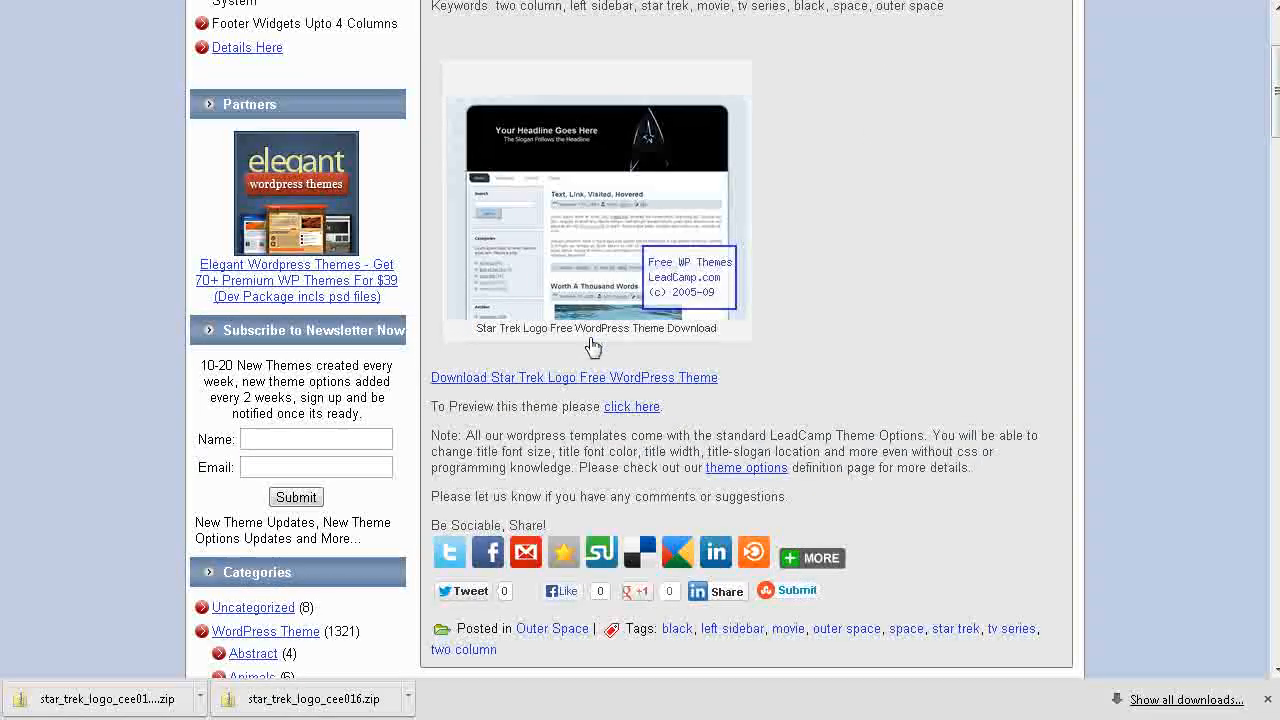
{"action": "left_click", "coordinate": [505, 378]}
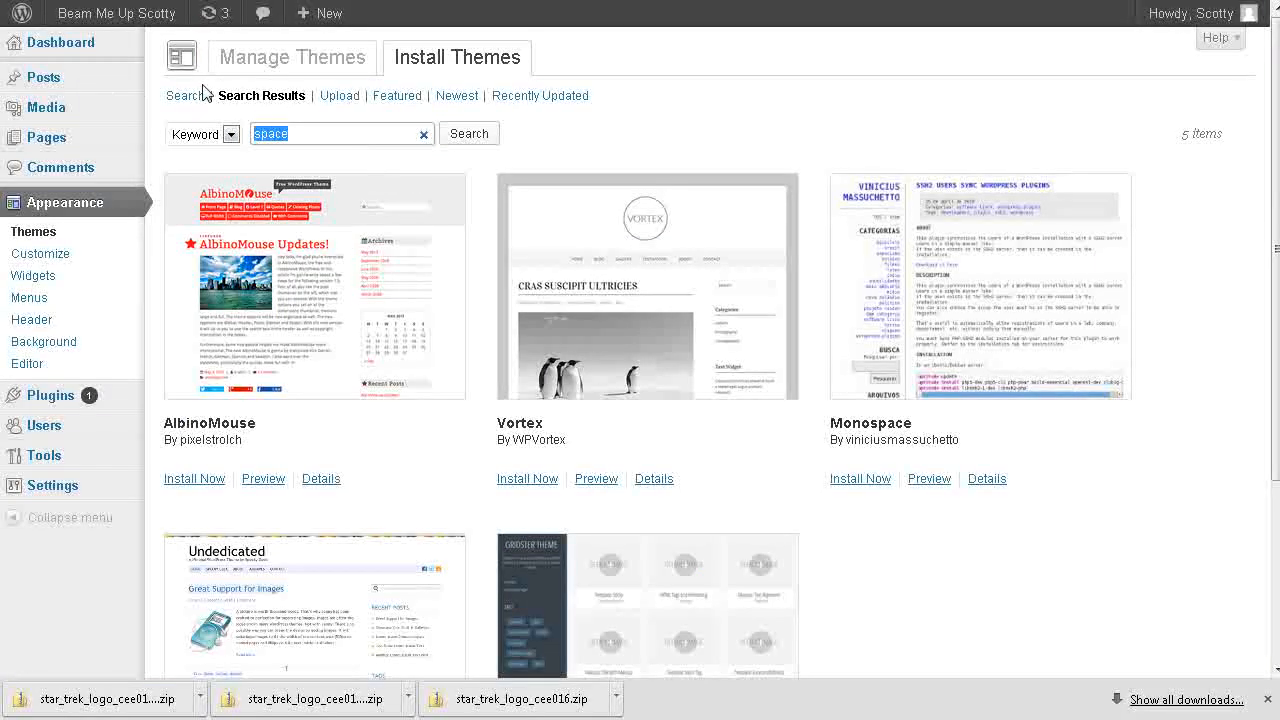
- Upload star_trek_logo_cee016.zip as a new theme and install it
{"action": "left_click", "coordinate": [333, 96]}
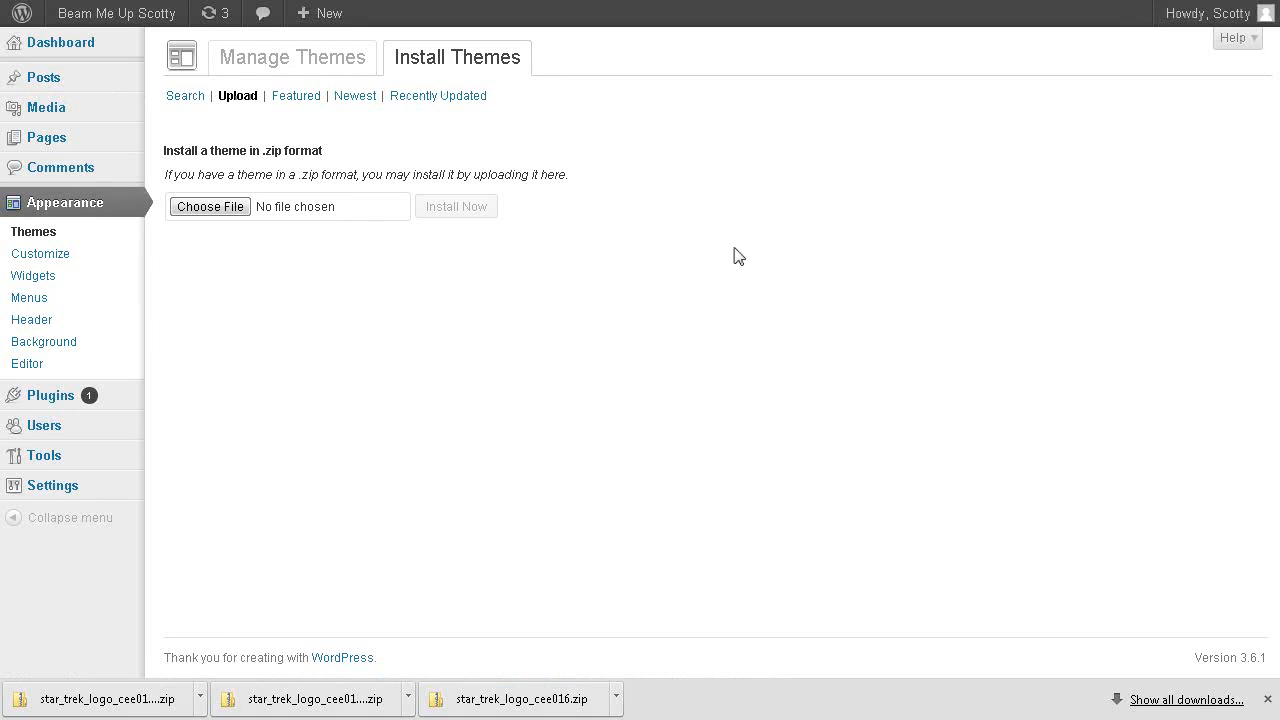
{"action": "left_click", "coordinate": [218, 208]}
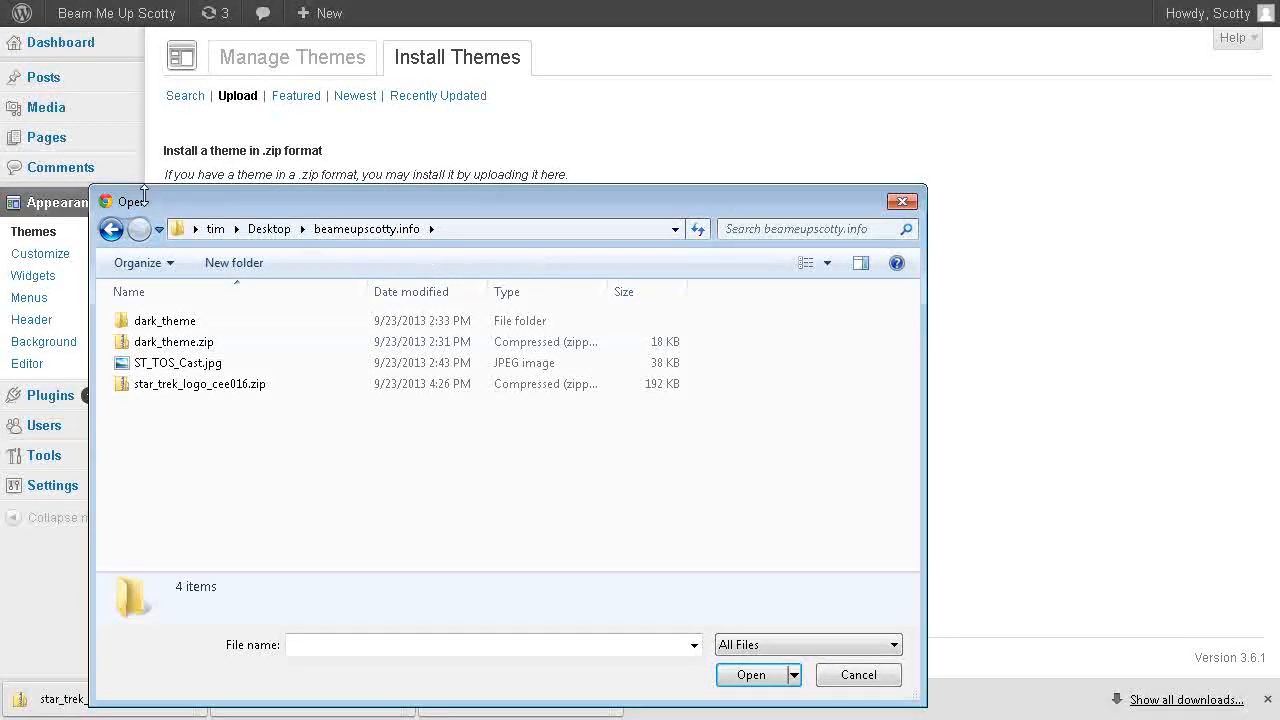
{"action": "left_click", "coordinate": [199, 386]}
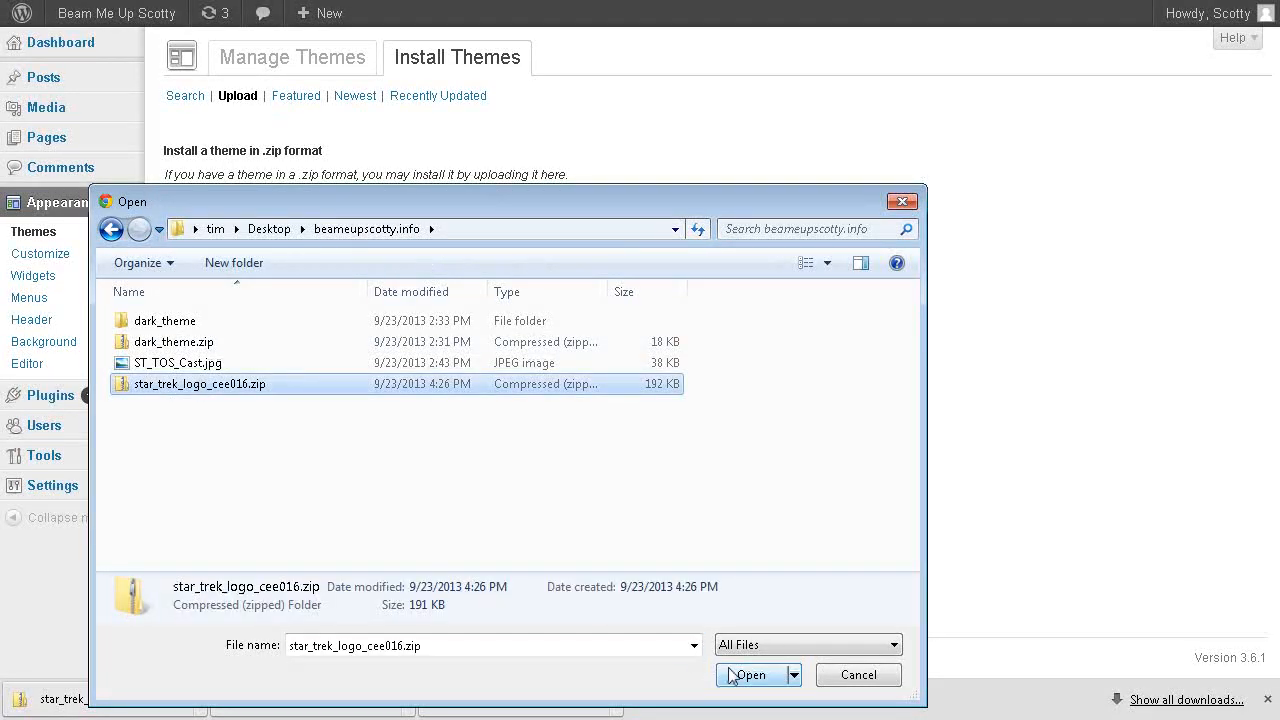
{"action": "left_click", "coordinate": [752, 675]}
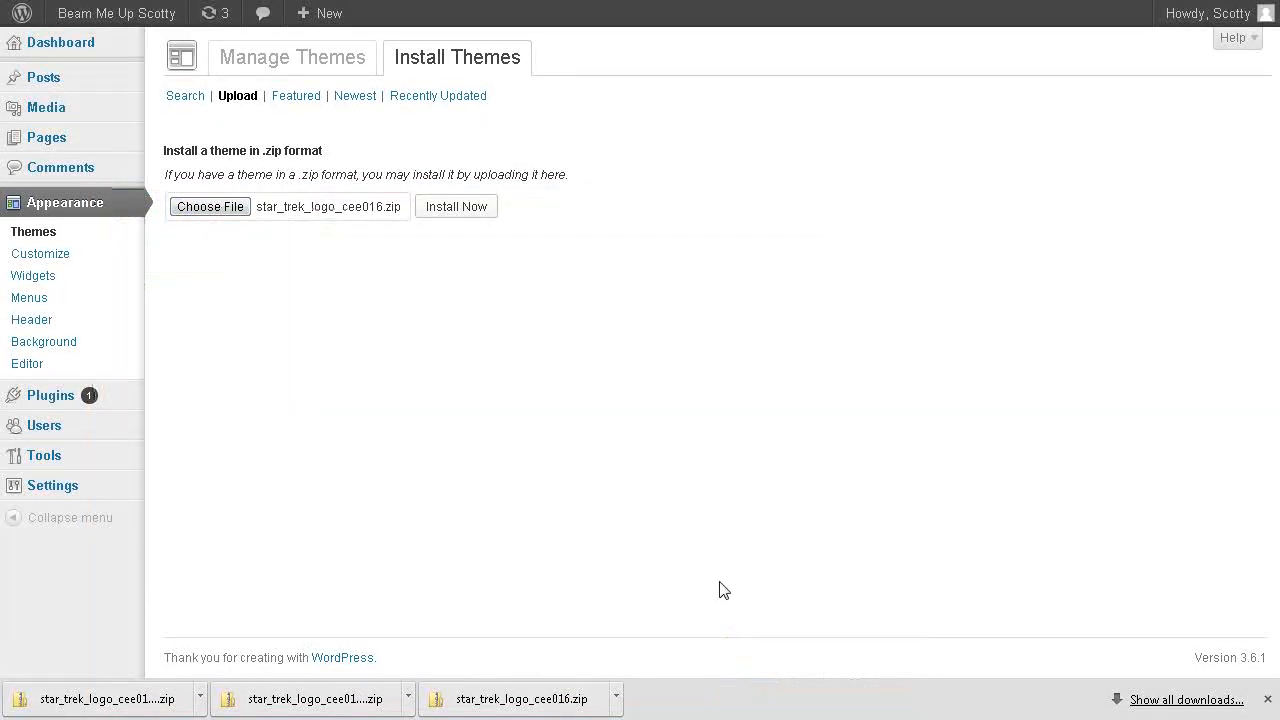
{"action": "left_click", "coordinate": [1267, 699]}
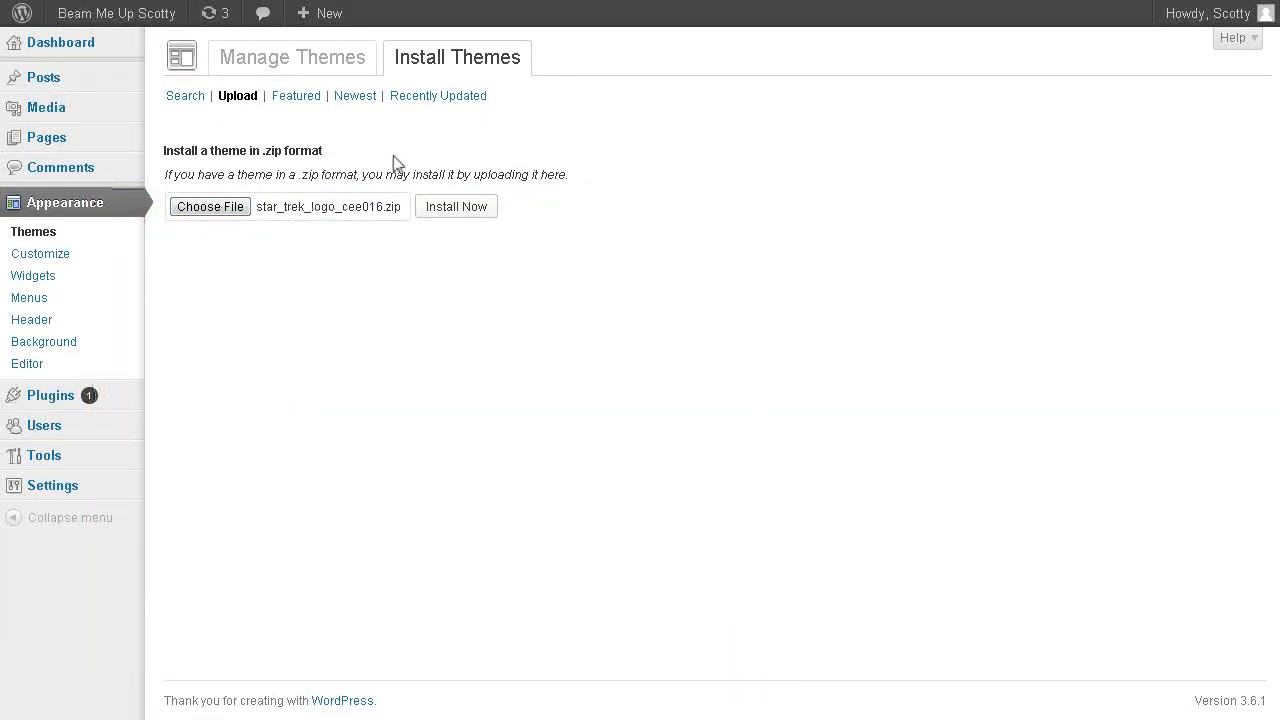
{"action": "left_click", "coordinate": [452, 212]}
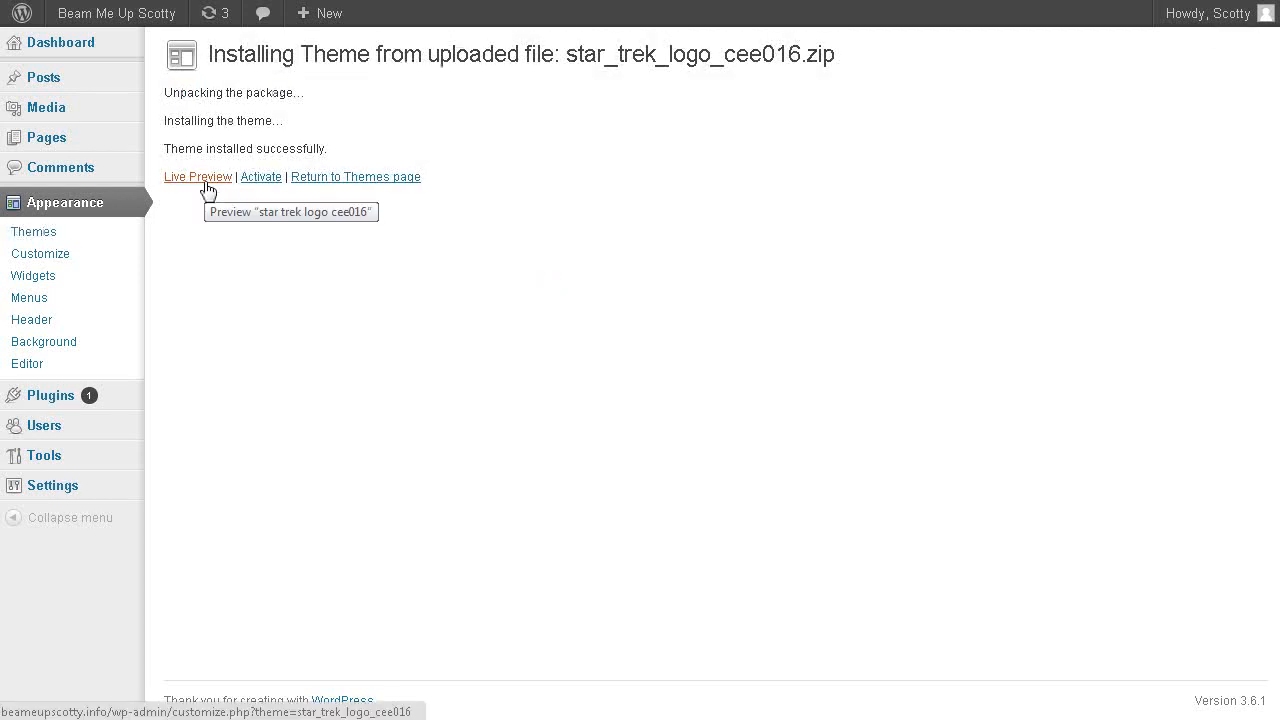
- Activate the Star Trek Logo theme and view the live site with its starship header
{"action": "left_click", "coordinate": [259, 180]}
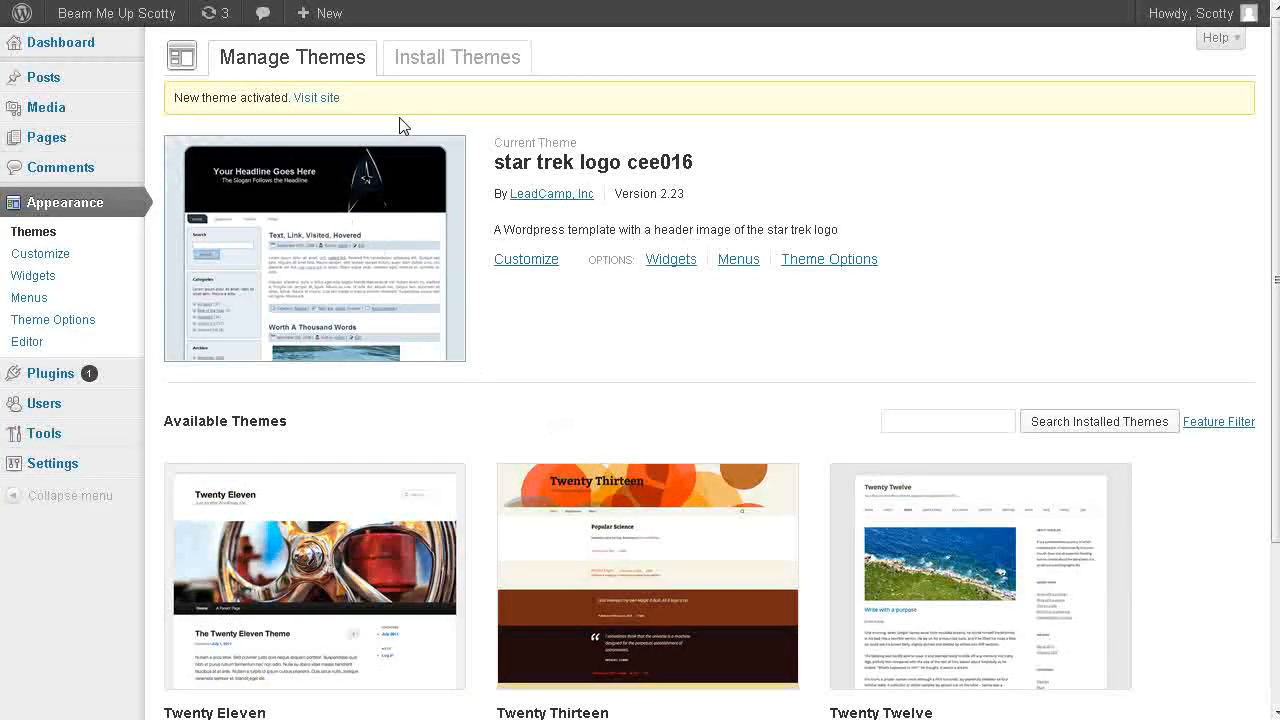
{"action": "mouse_move", "coordinate": [75, 22]}
{"action": "left_click", "coordinate": [82, 48]}
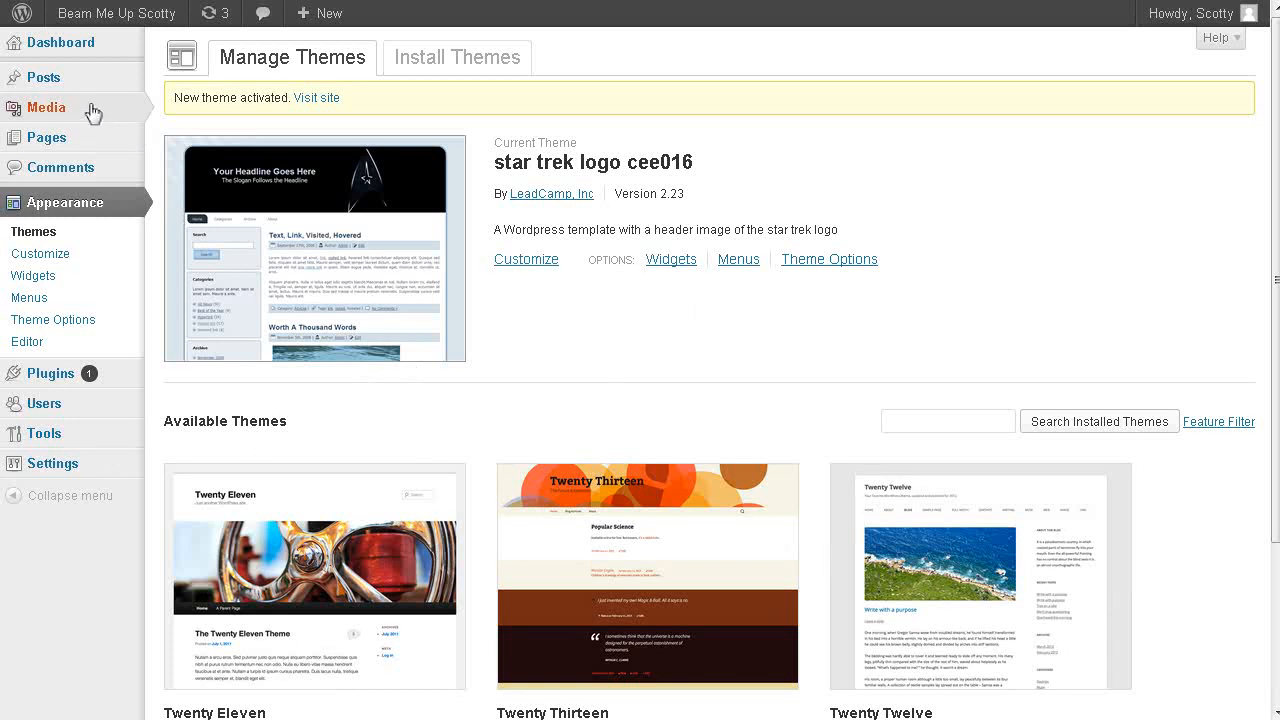
- Move the default 'Hello world!' post to the trash
{"action": "mouse_move", "coordinate": [52, 84]}
{"action": "left_click", "coordinate": [193, 81]}
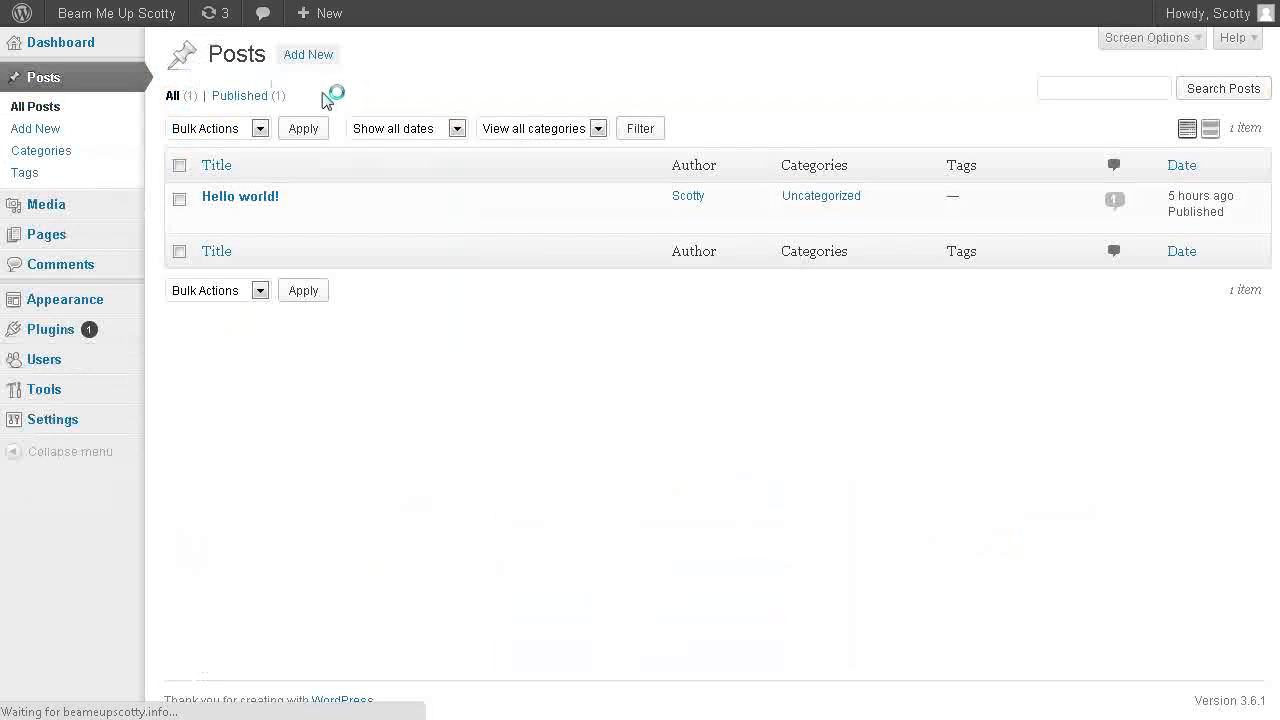
{"action": "mouse_move", "coordinate": [228, 216]}
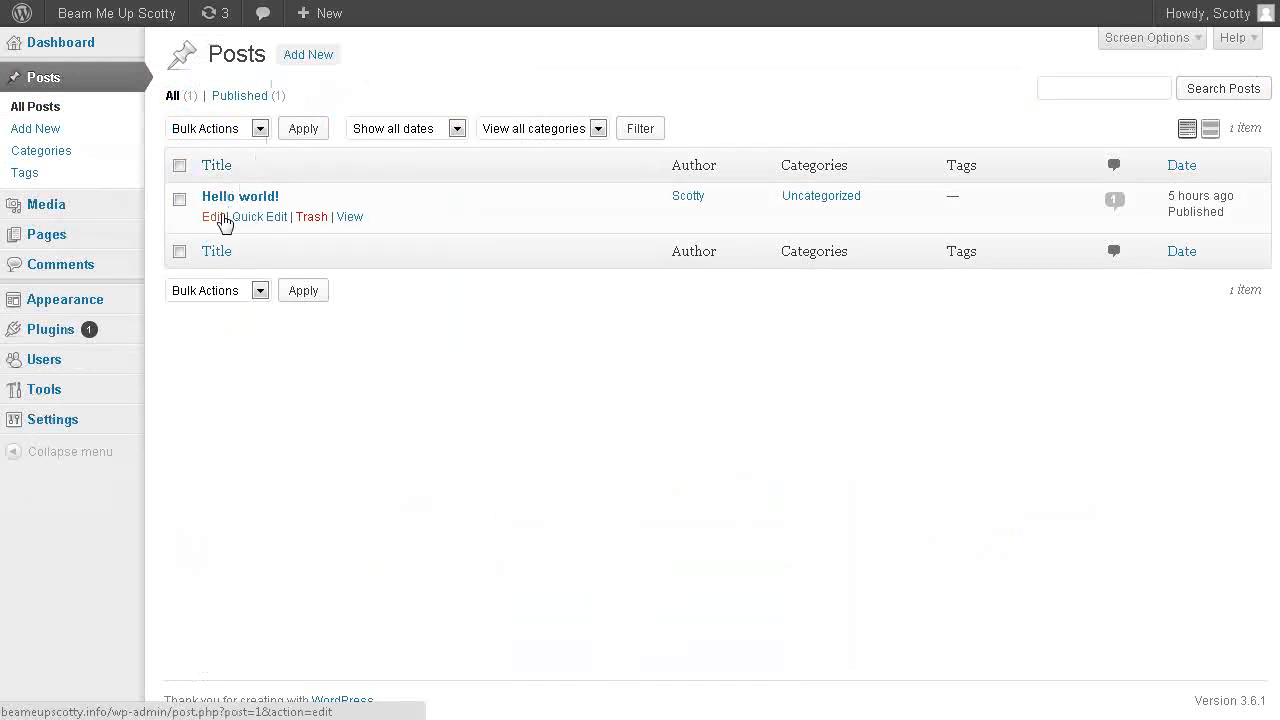
{"action": "left_click", "coordinate": [307, 217]}
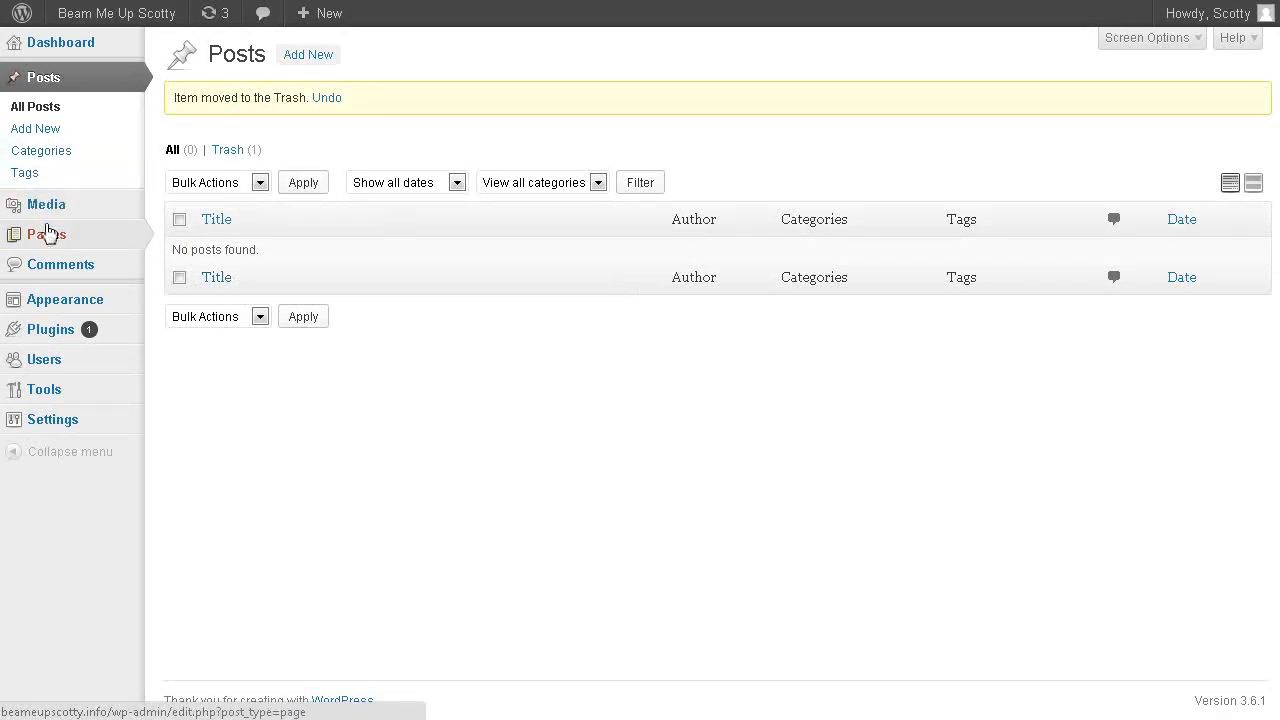
- Trash the Sample Page and start a new blank page
{"action": "mouse_move", "coordinate": [48, 235]}
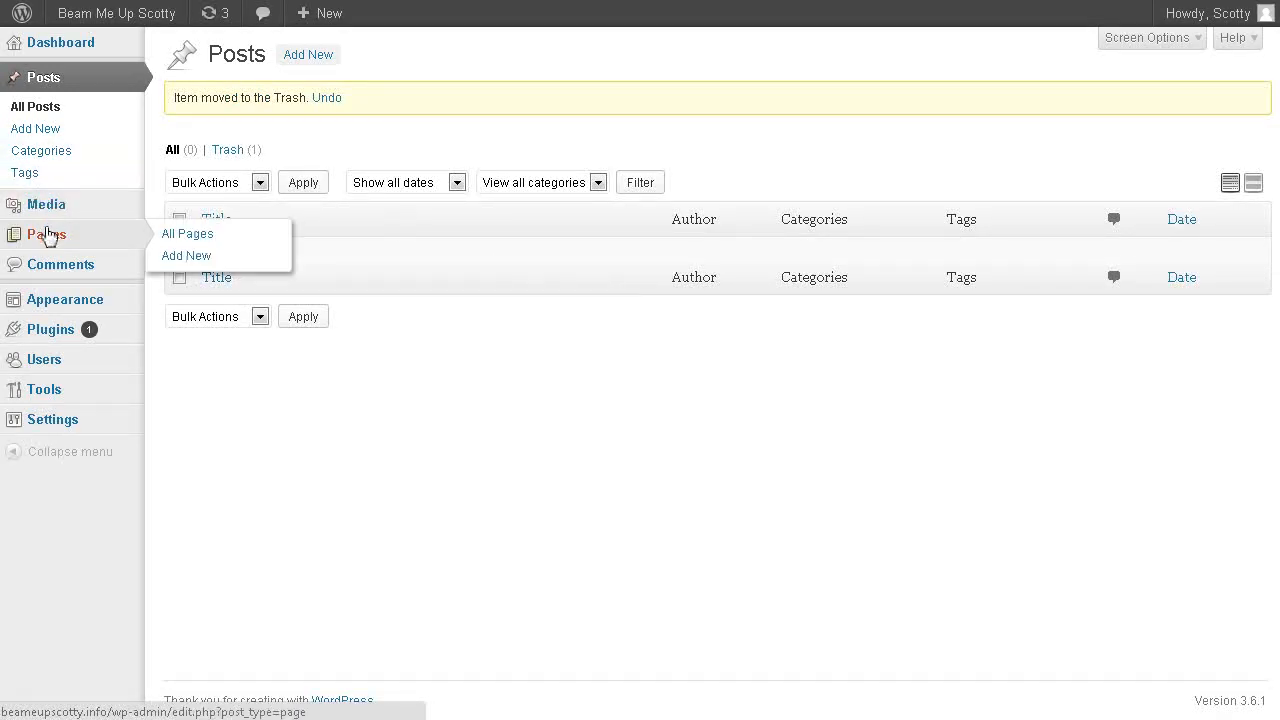
{"action": "left_click", "coordinate": [188, 235]}
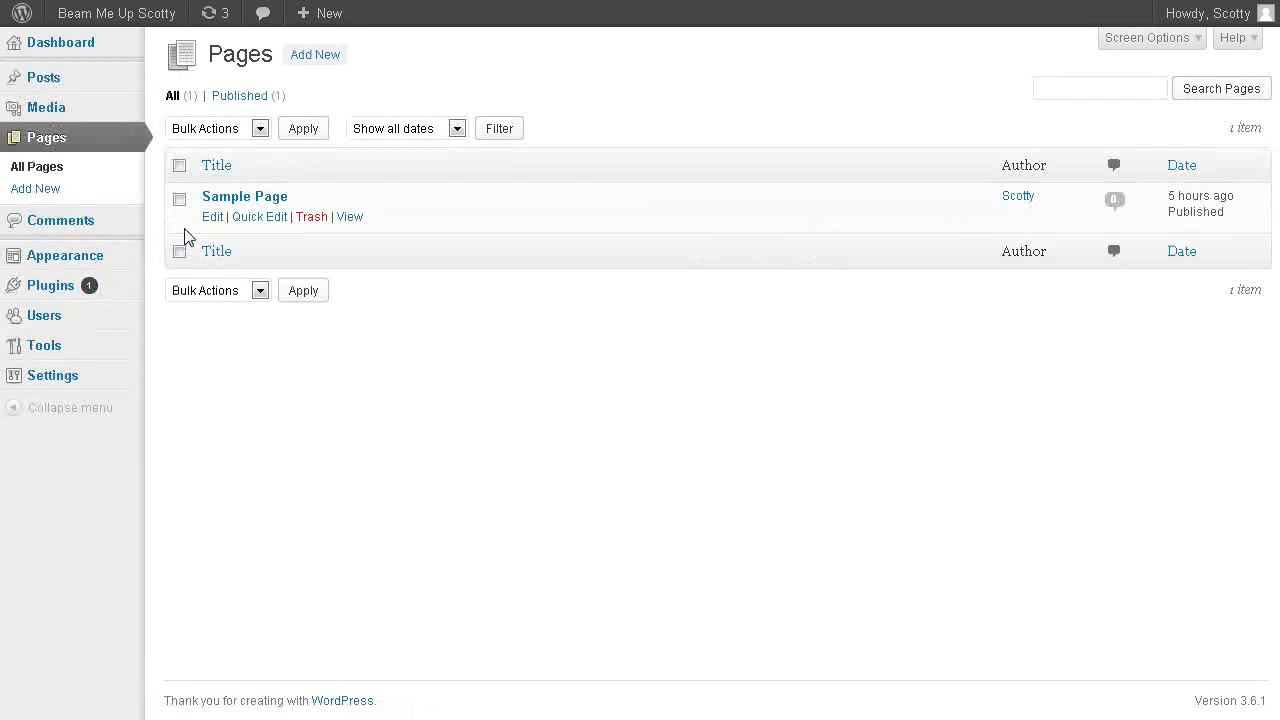
{"action": "left_click", "coordinate": [305, 224]}
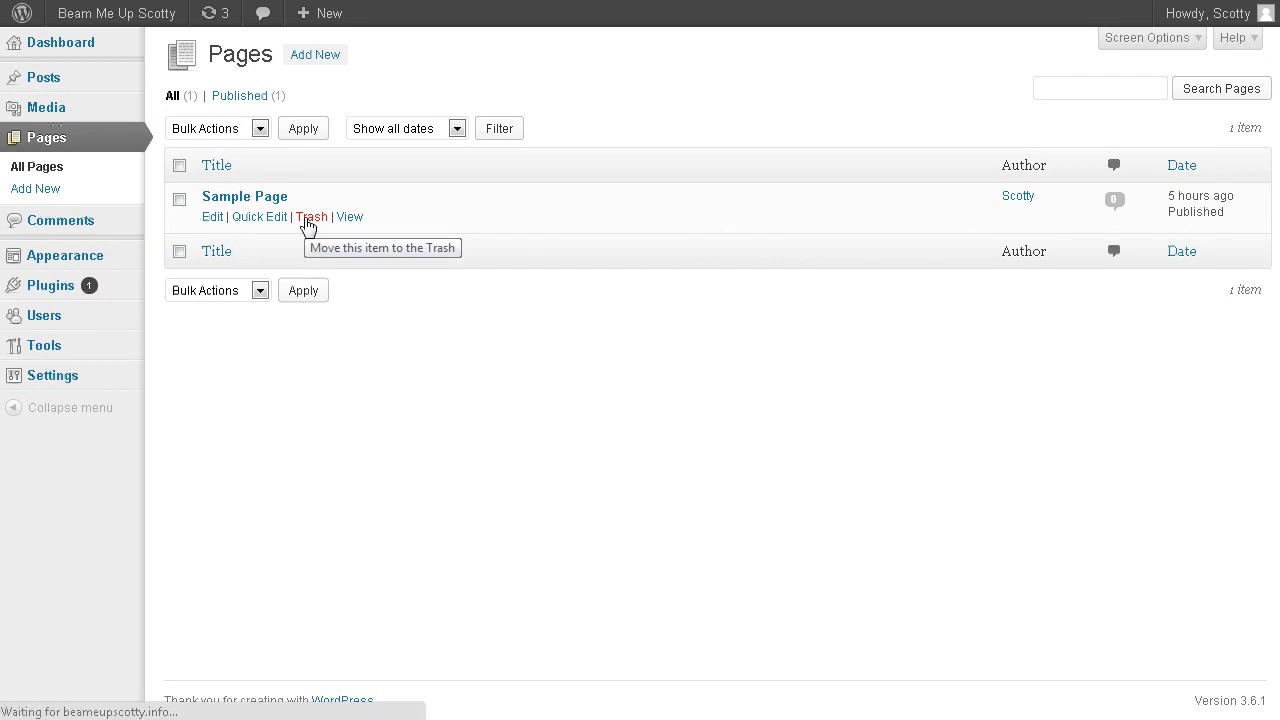
{"action": "left_click", "coordinate": [307, 224]}
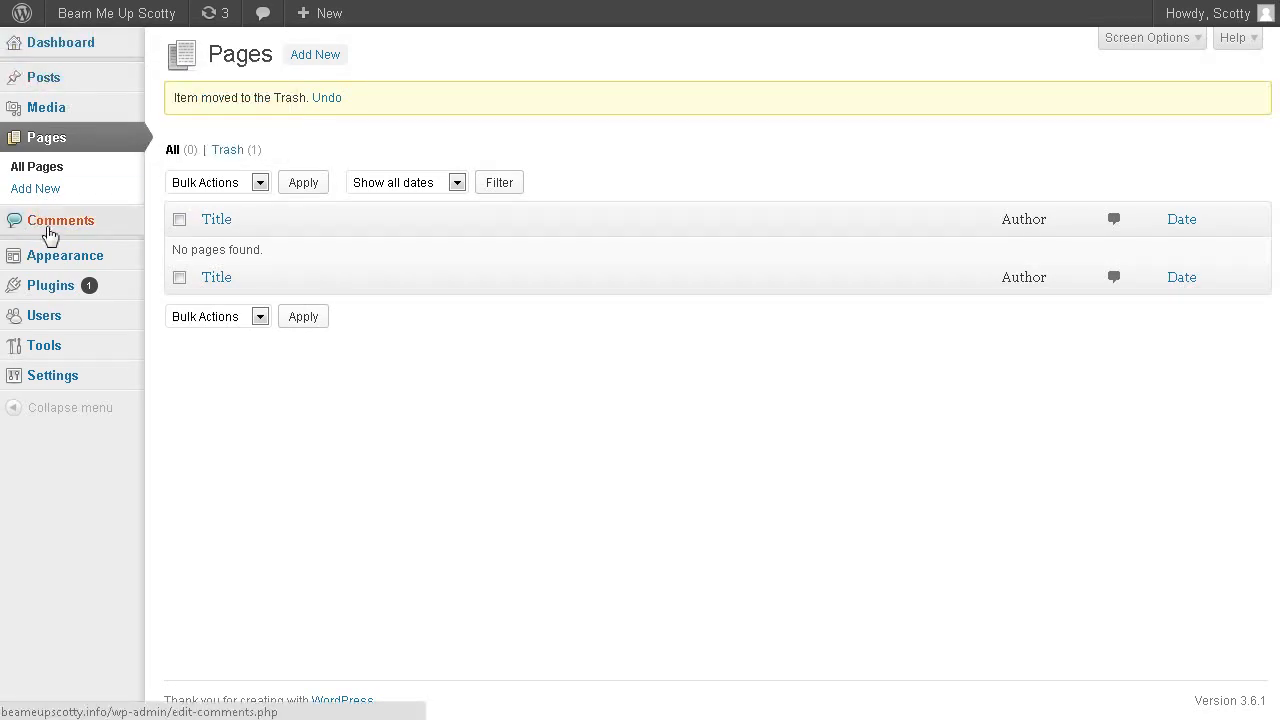
{"action": "mouse_move", "coordinate": [60, 82]}
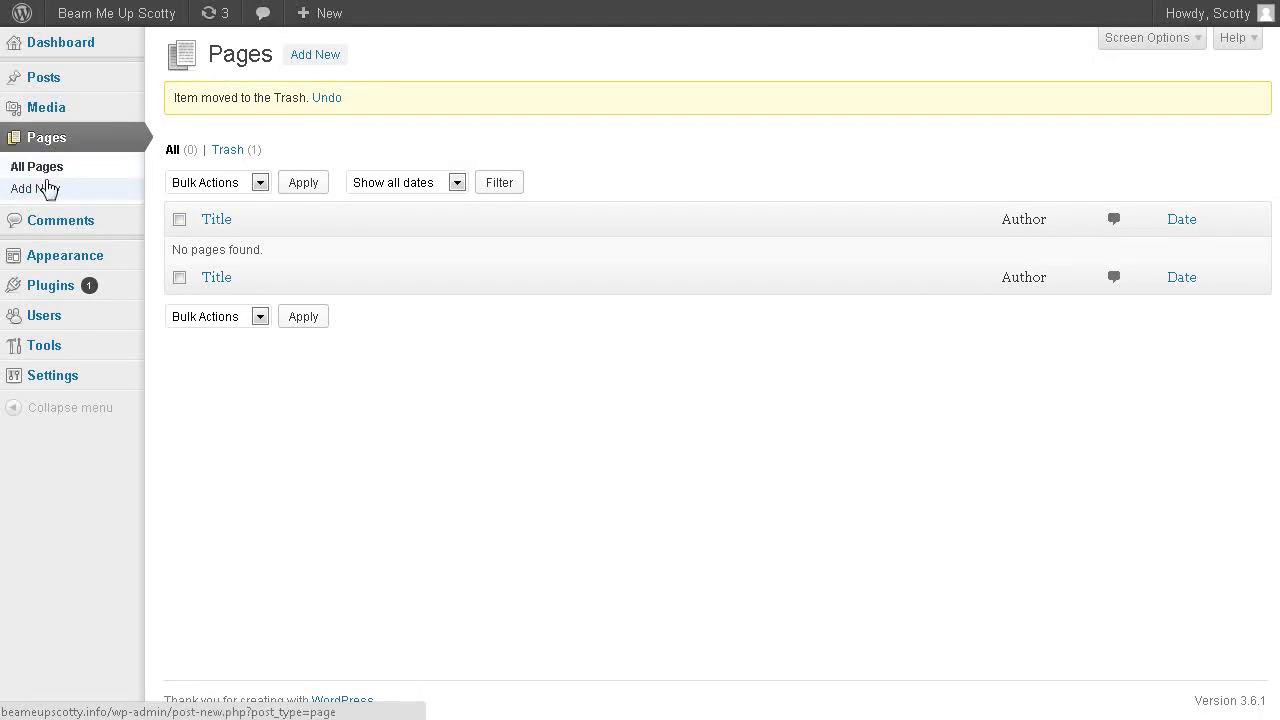
{"action": "left_click", "coordinate": [42, 198]}
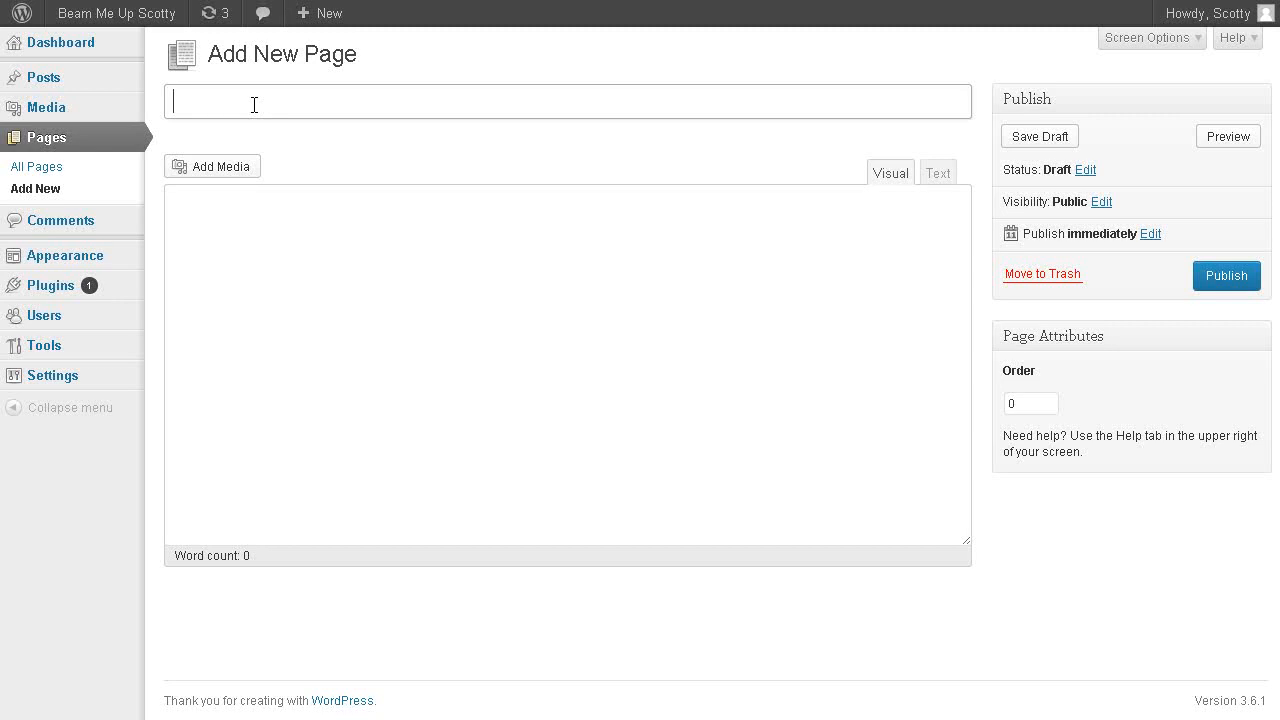
- Title the new page 'All Avout Star Trek' and bring up Insert Media from the body
{"action": "type", "text": "All "}
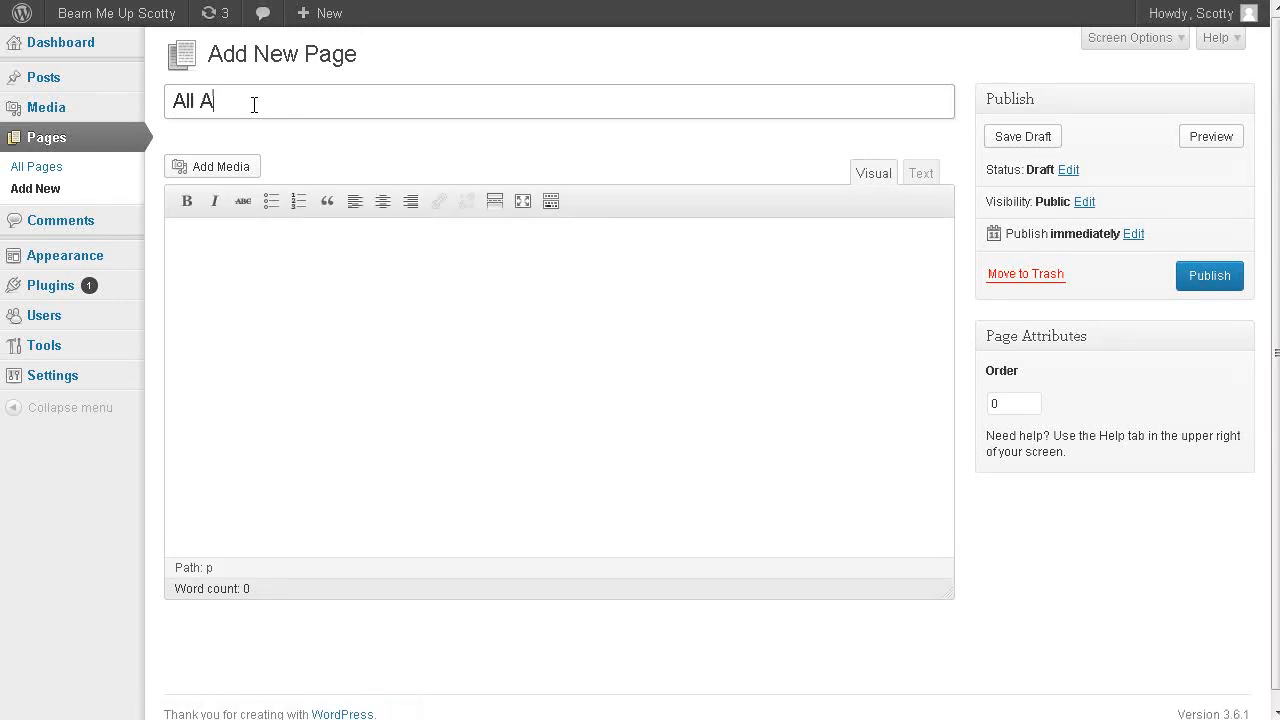
{"action": "type", "text": "Avout Star Trek"}
{"action": "left_click", "coordinate": [323, 251]}
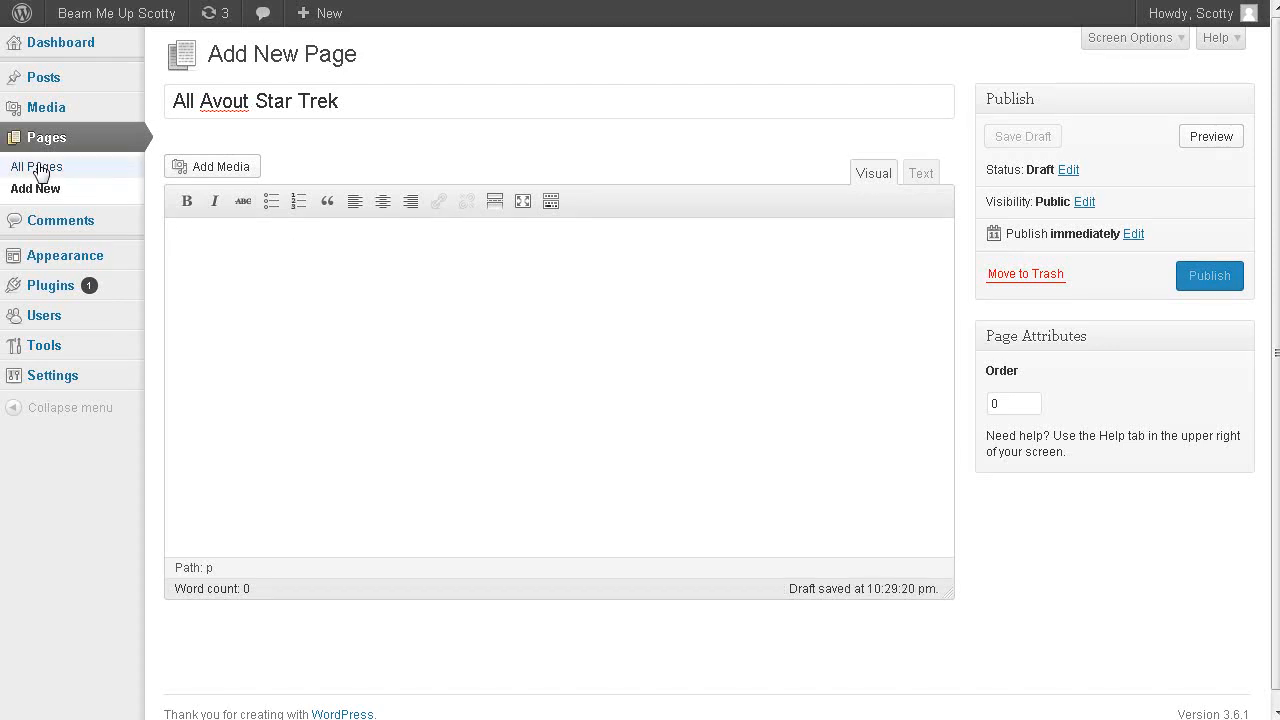
{"action": "left_click", "coordinate": [220, 167]}
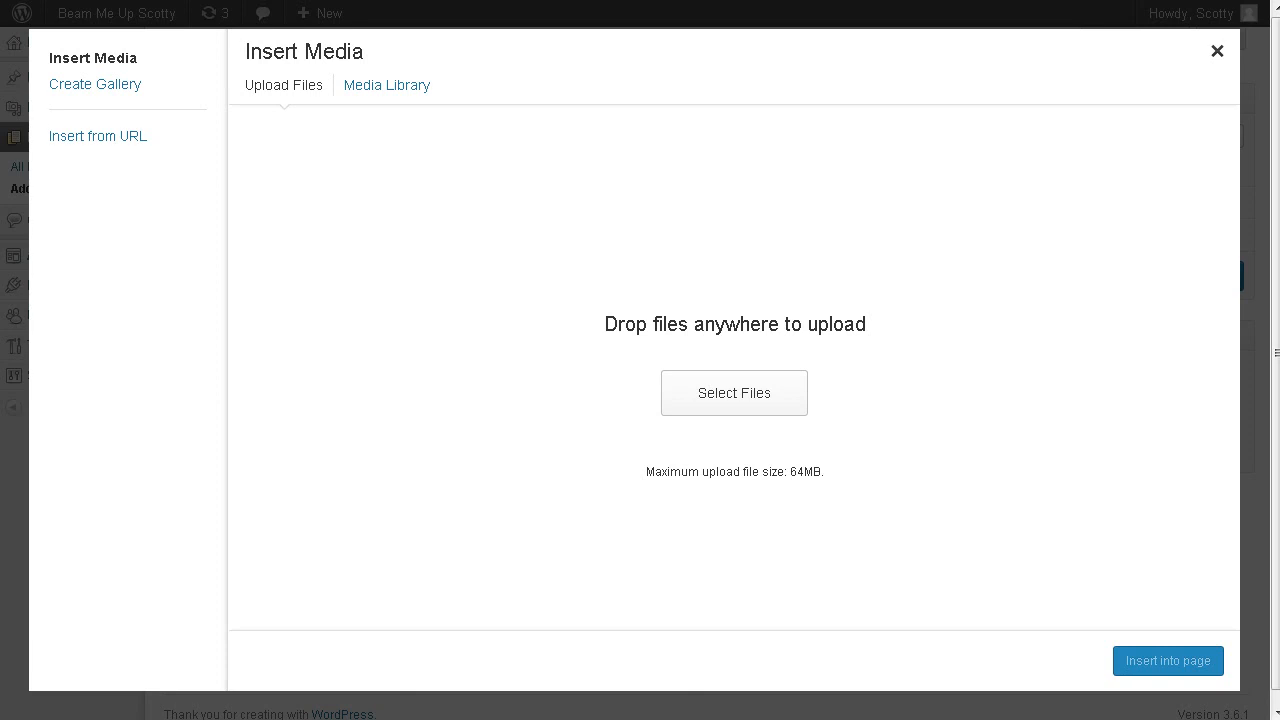
- Drag ST_TOS_Cast.jpg from the file folder into the media library, then close the media window
{"action": "key", "text": "alt+Tab"}
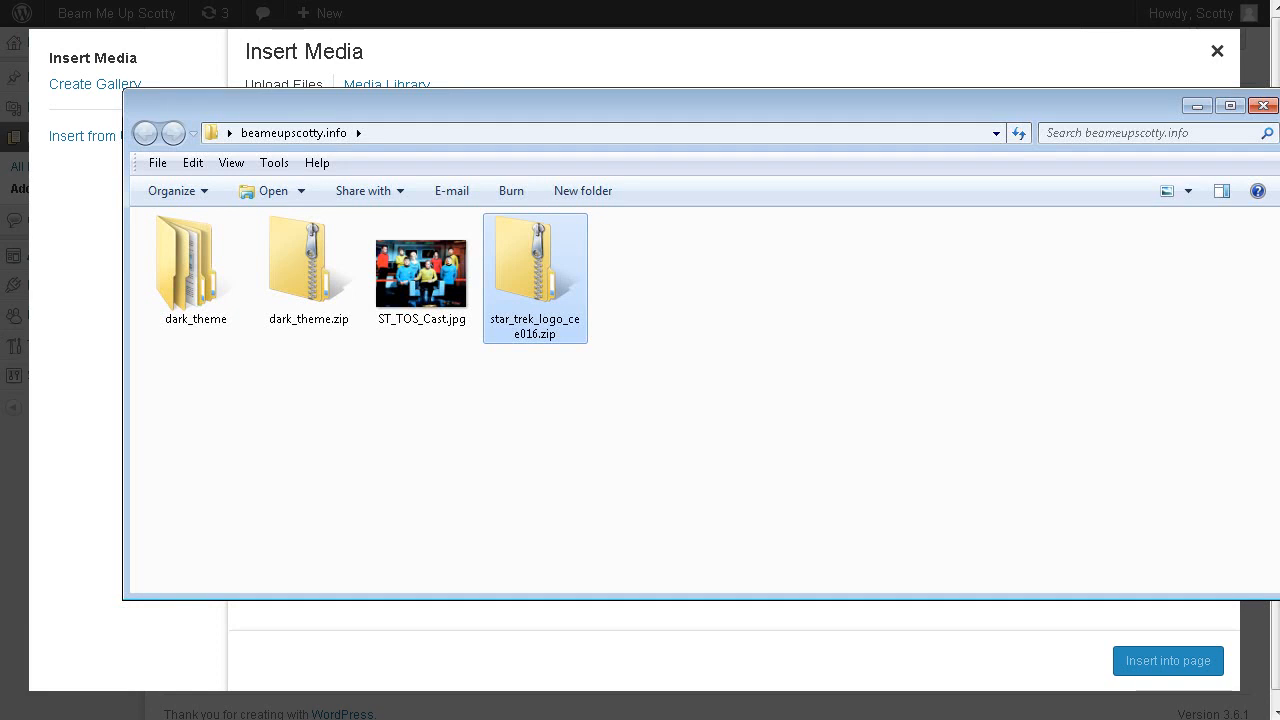
{"action": "left_click_drag", "start_coordinate": [263, 114], "coordinate": [33, 346]}
{"action": "left_click_drag", "start_coordinate": [201, 508], "coordinate": [714, 291]}
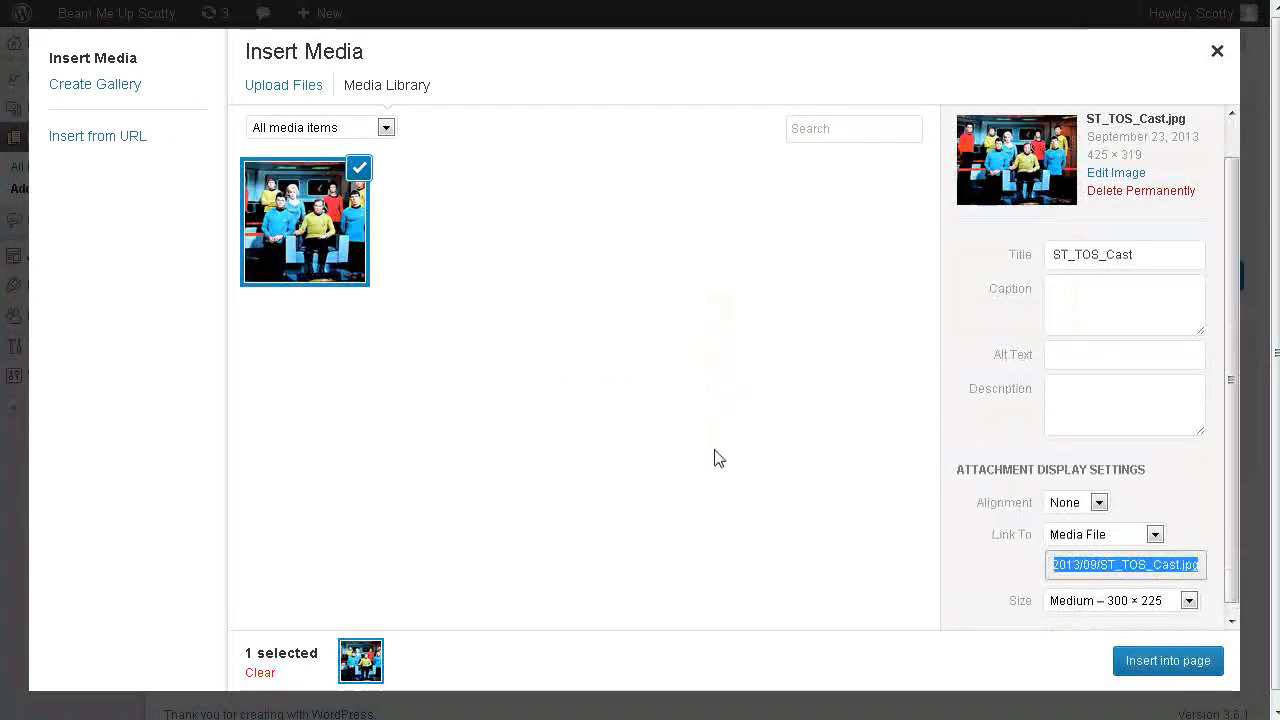
{"action": "scroll", "coordinate": [971, 391], "scroll_direction": "down", "scroll_amount": 1}
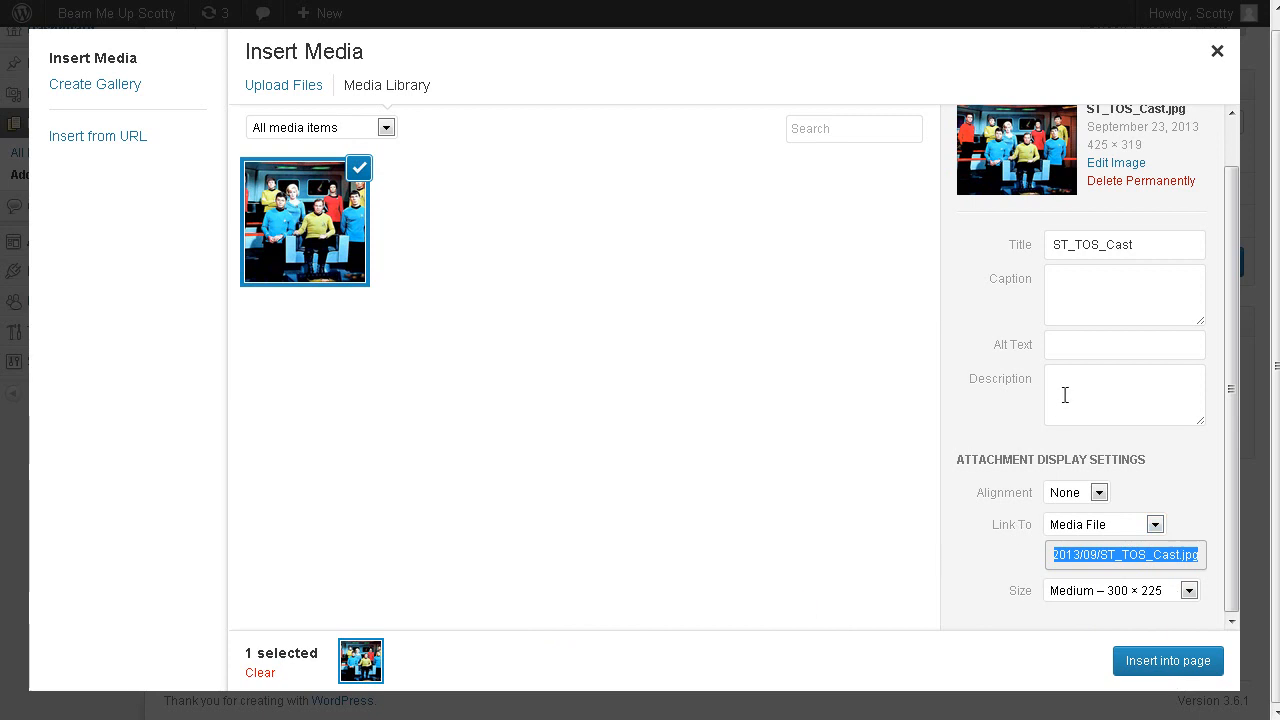
{"action": "scroll", "coordinate": [1064, 397], "scroll_direction": "up", "scroll_amount": 2}
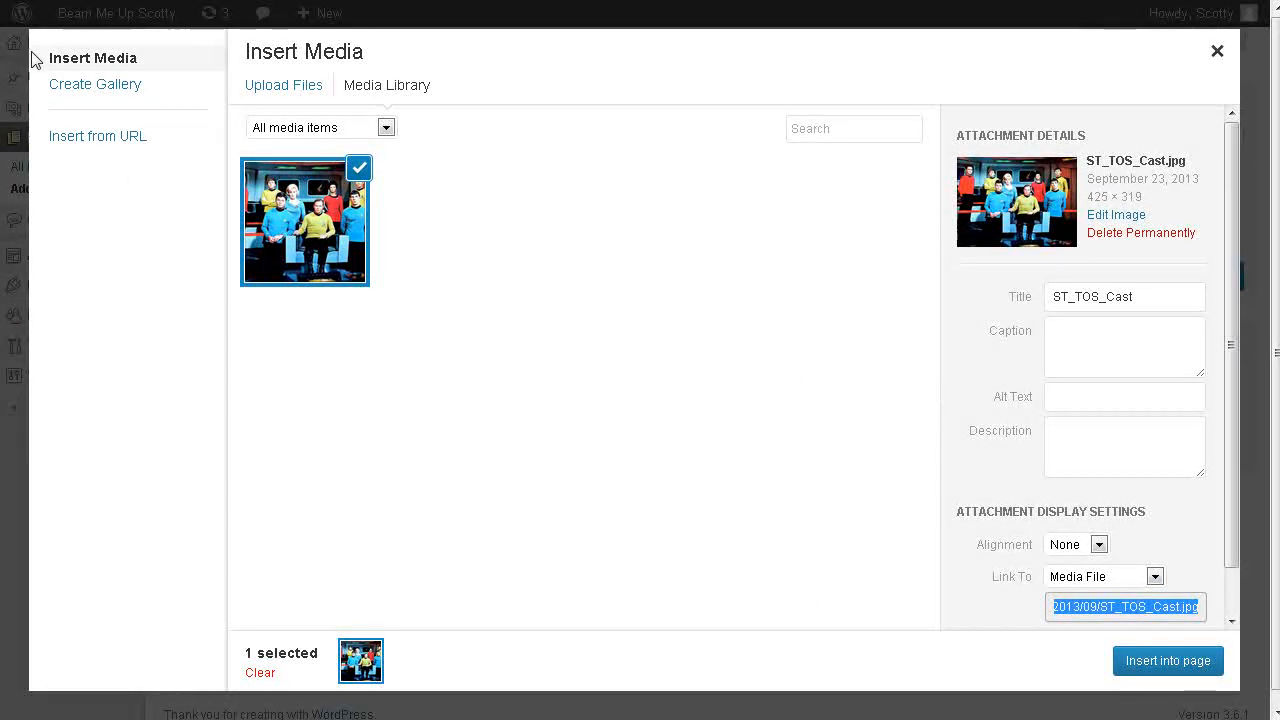
{"action": "left_click", "coordinate": [1218, 52]}
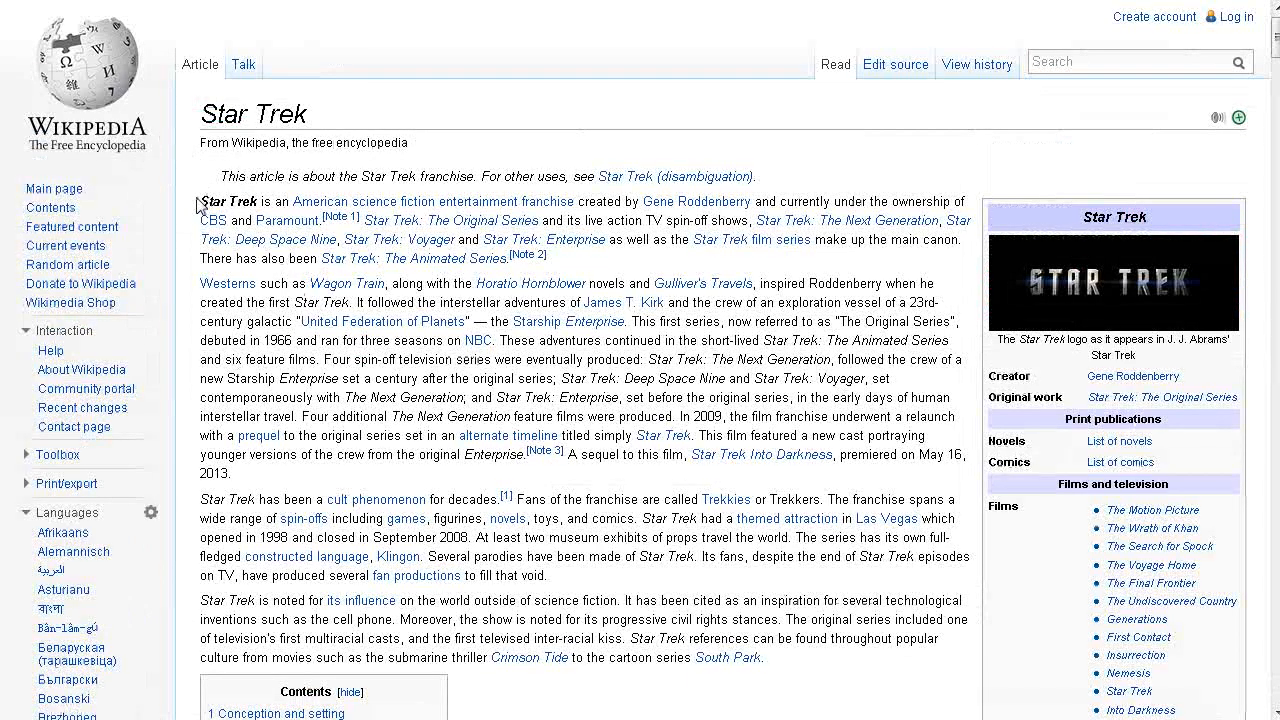
- Select and copy the opening paragraphs of Wikipedia's Star Trek article
{"action": "left_click_drag", "start_coordinate": [198, 200], "coordinate": [492, 262]}
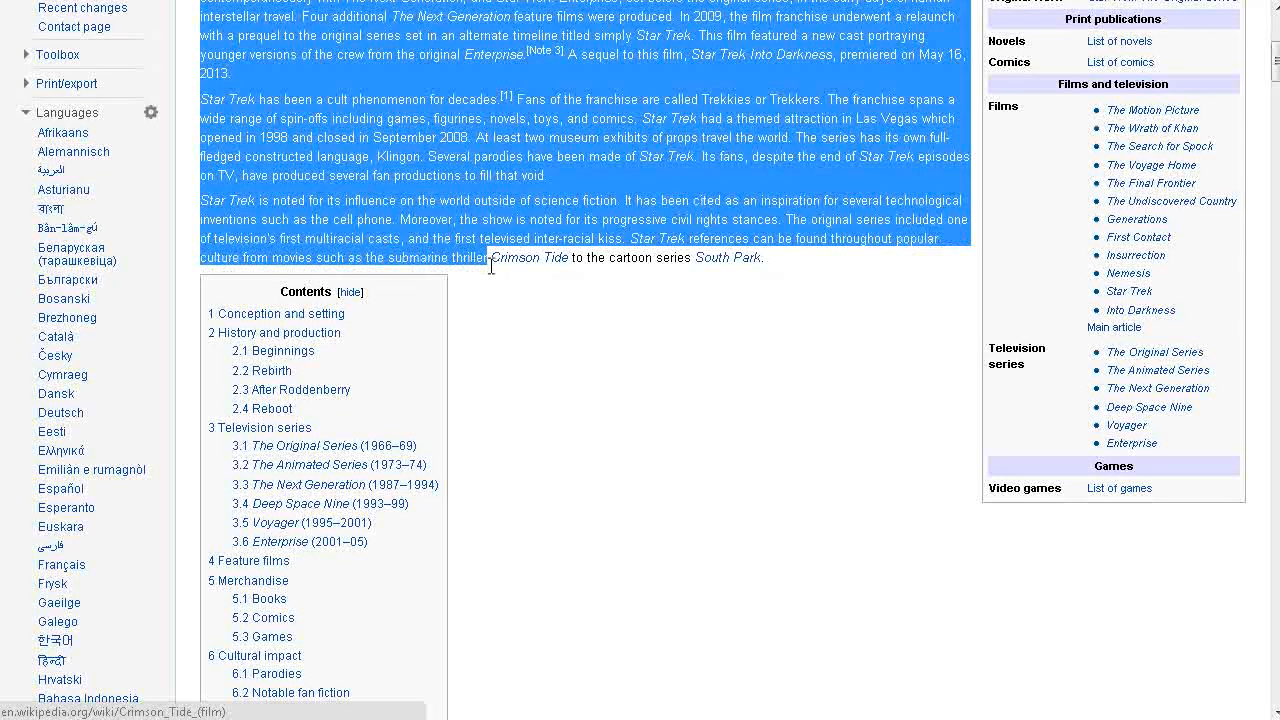
{"action": "right_click", "coordinate": [478, 173]}
{"action": "left_click", "coordinate": [490, 179]}
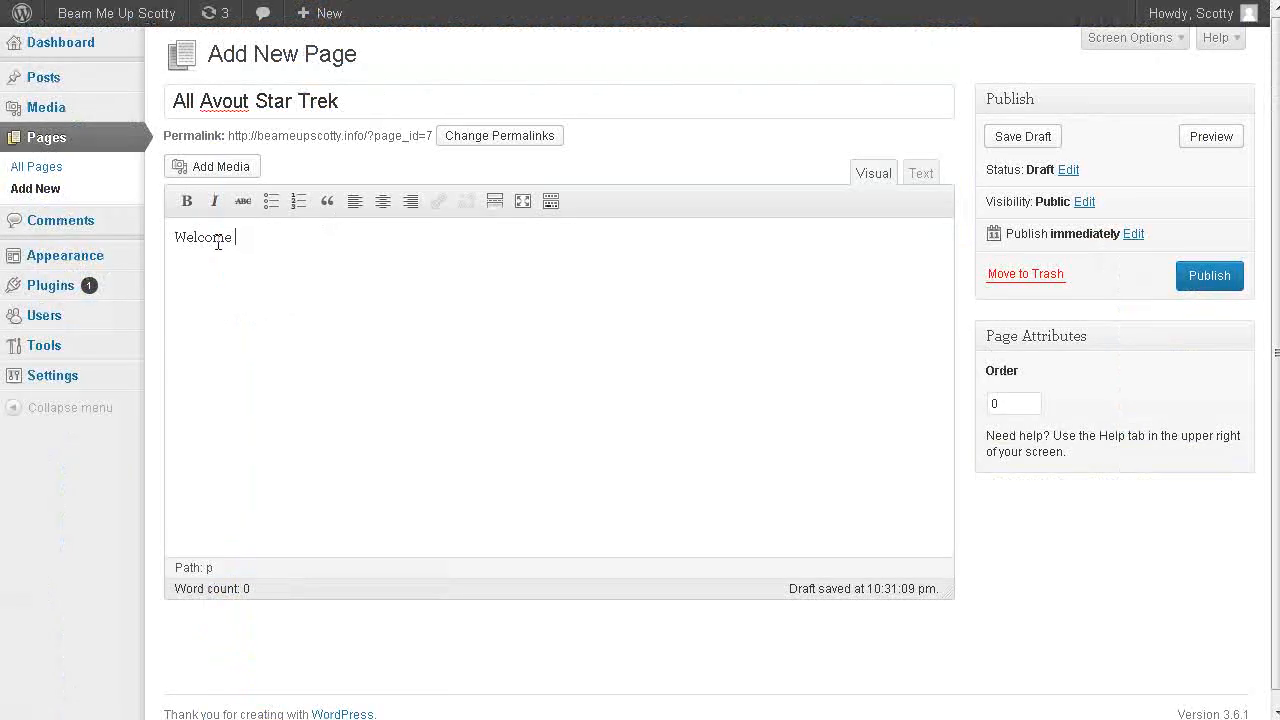
- Replace the placeholder 'Welcome' with the pasted Star Trek article and place the cursor at its start
{"action": "left_click_drag", "start_coordinate": [255, 237], "coordinate": [172, 238]}
{"action": "mouse_move", "coordinate": [36, 266]}
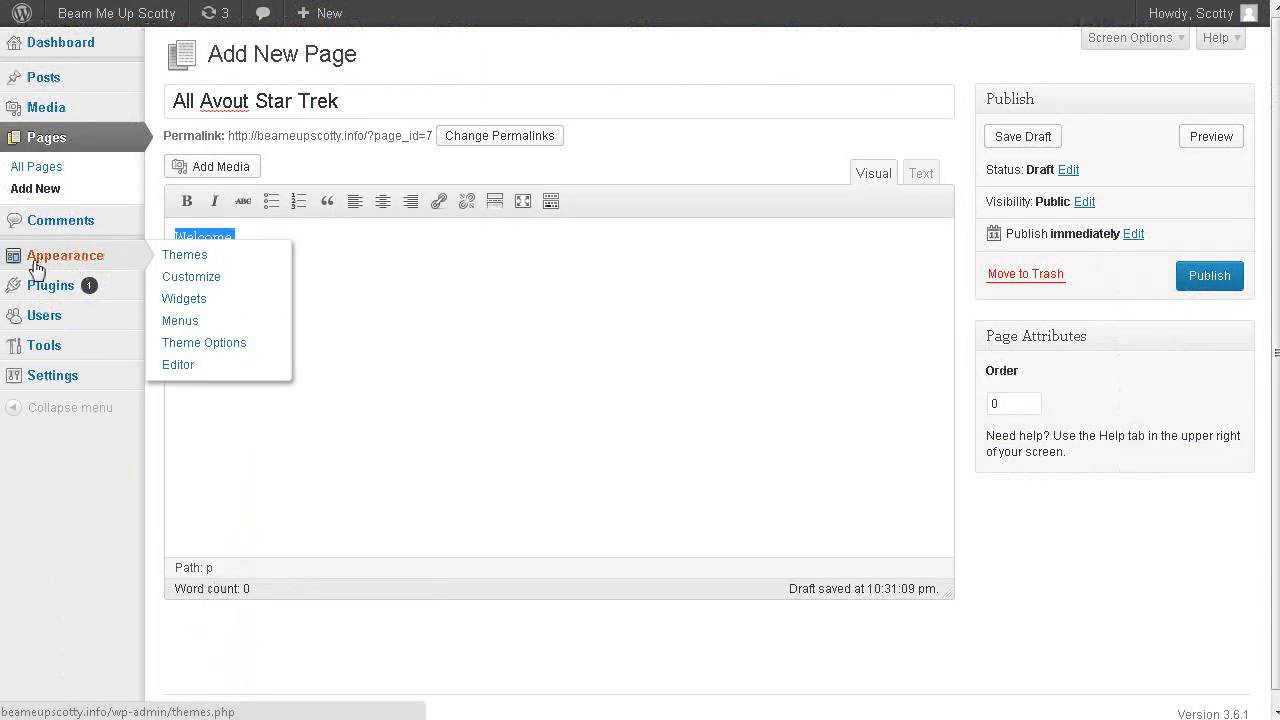
{"action": "key", "text": "ctrl+v"}
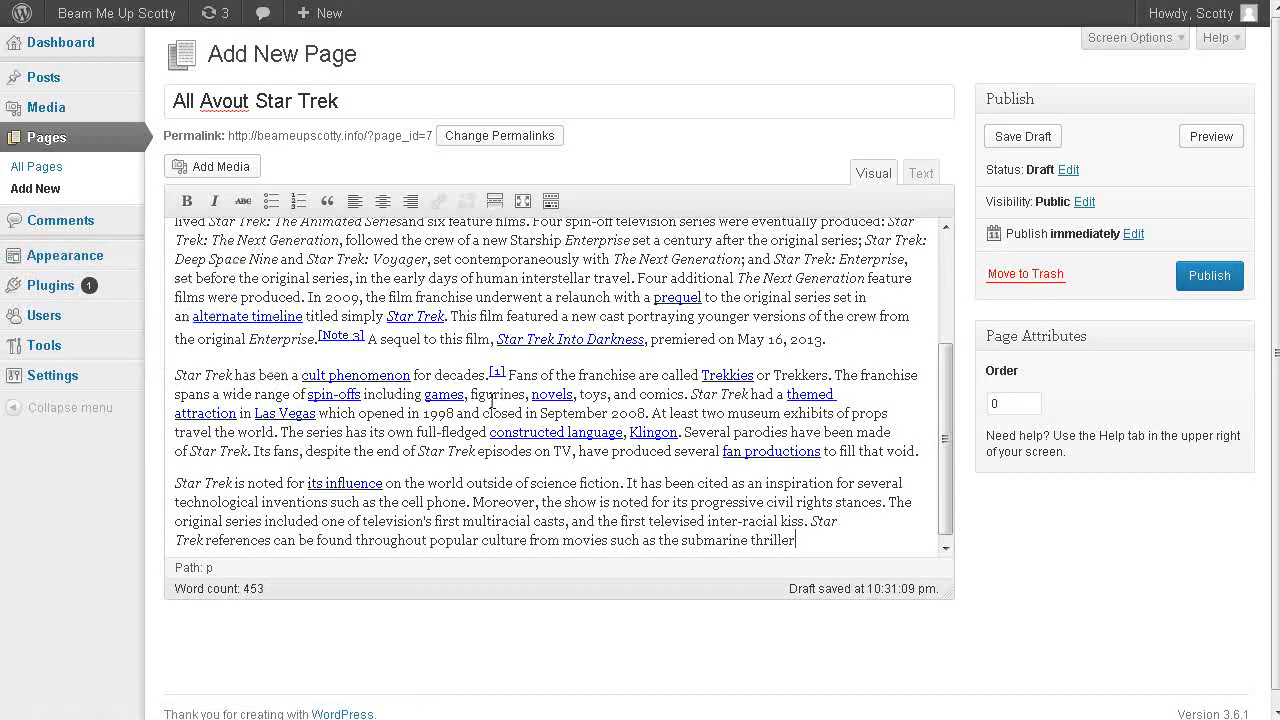
{"action": "scroll", "coordinate": [492, 395], "scroll_direction": "down", "scroll_amount": 1}
{"action": "scroll", "coordinate": [443, 510], "scroll_direction": "up", "scroll_amount": 5}
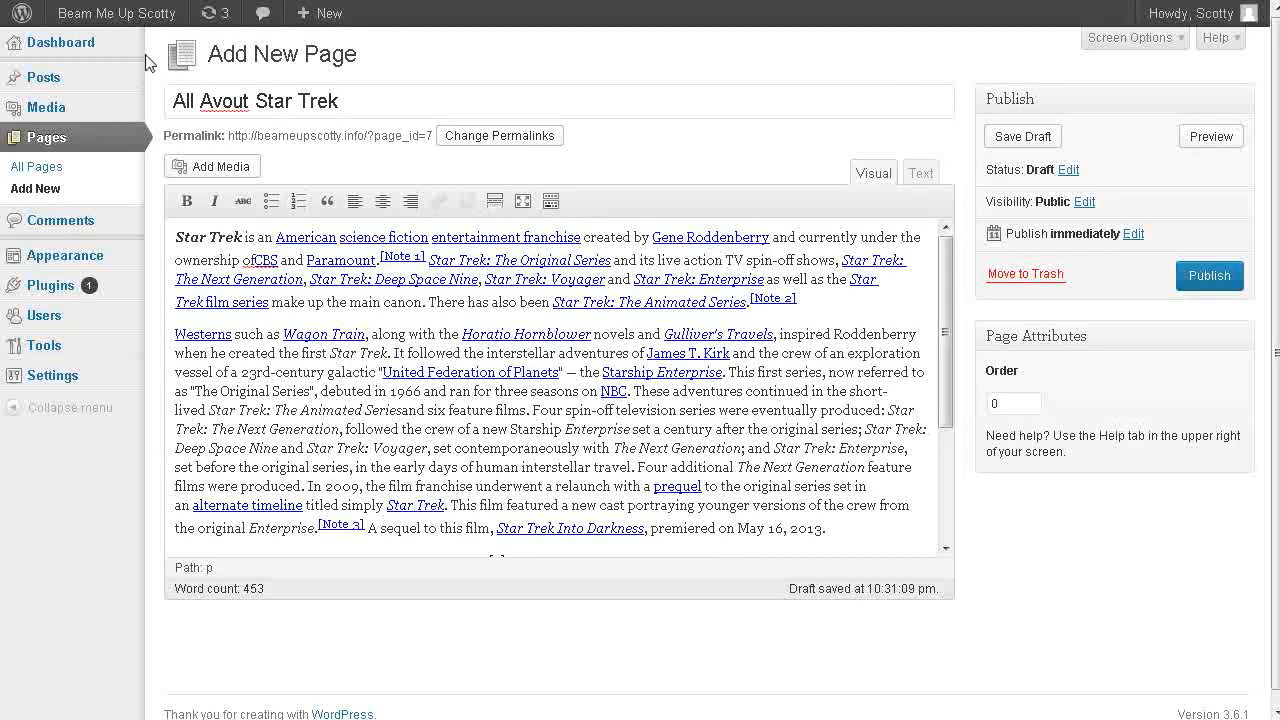
{"action": "left_click", "coordinate": [176, 238]}
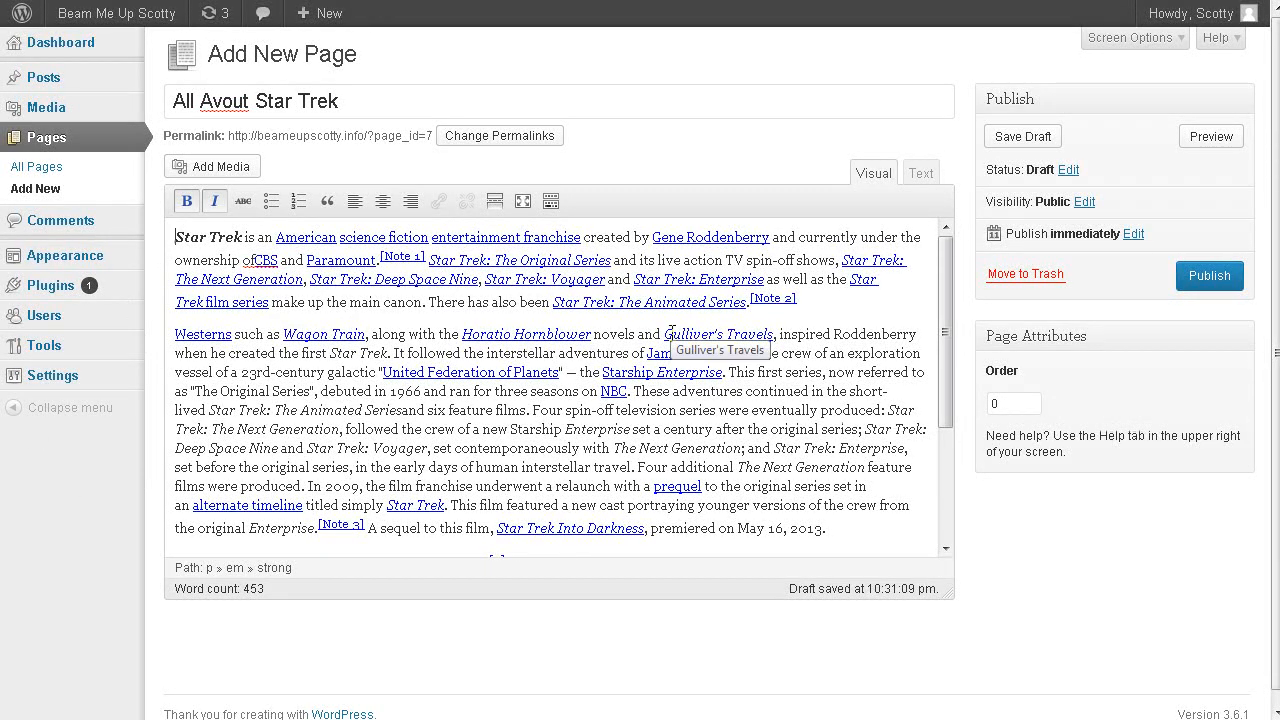
- Insert the ST_TOS_Cast photo at the start of the article
{"action": "left_click", "coordinate": [215, 166]}
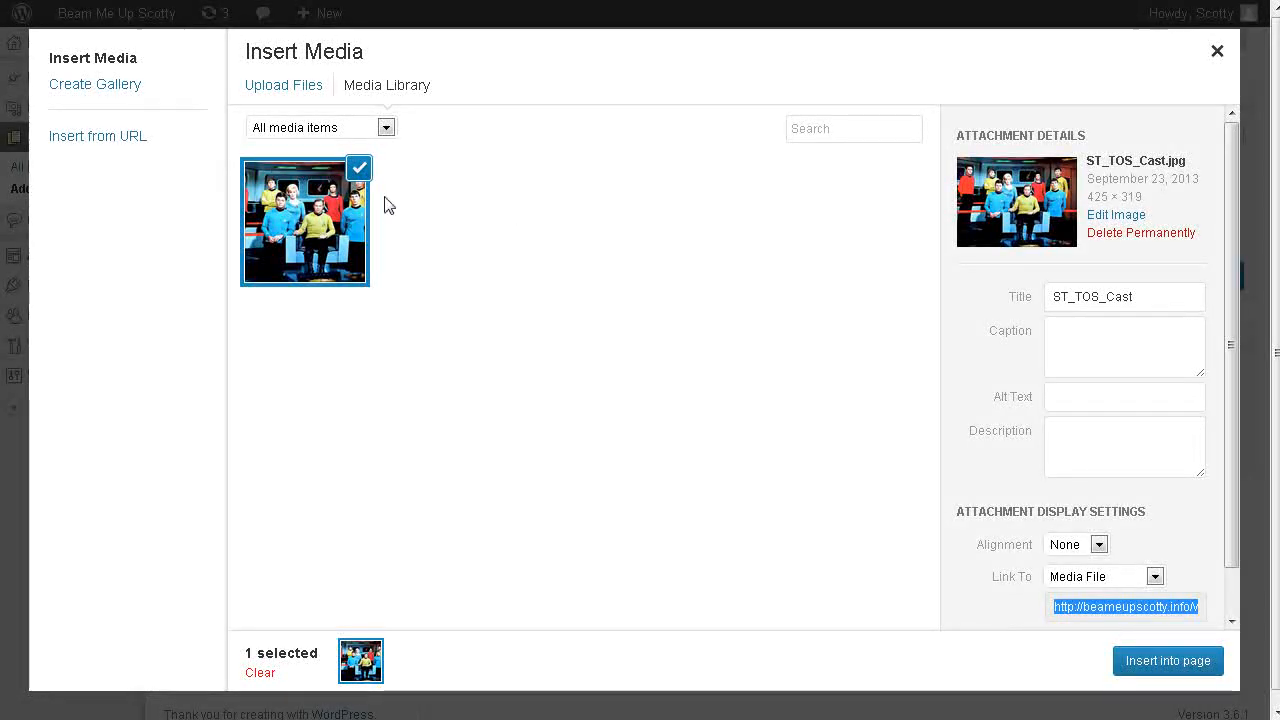
{"action": "scroll", "coordinate": [1100, 530], "scroll_direction": "down", "scroll_amount": 1}
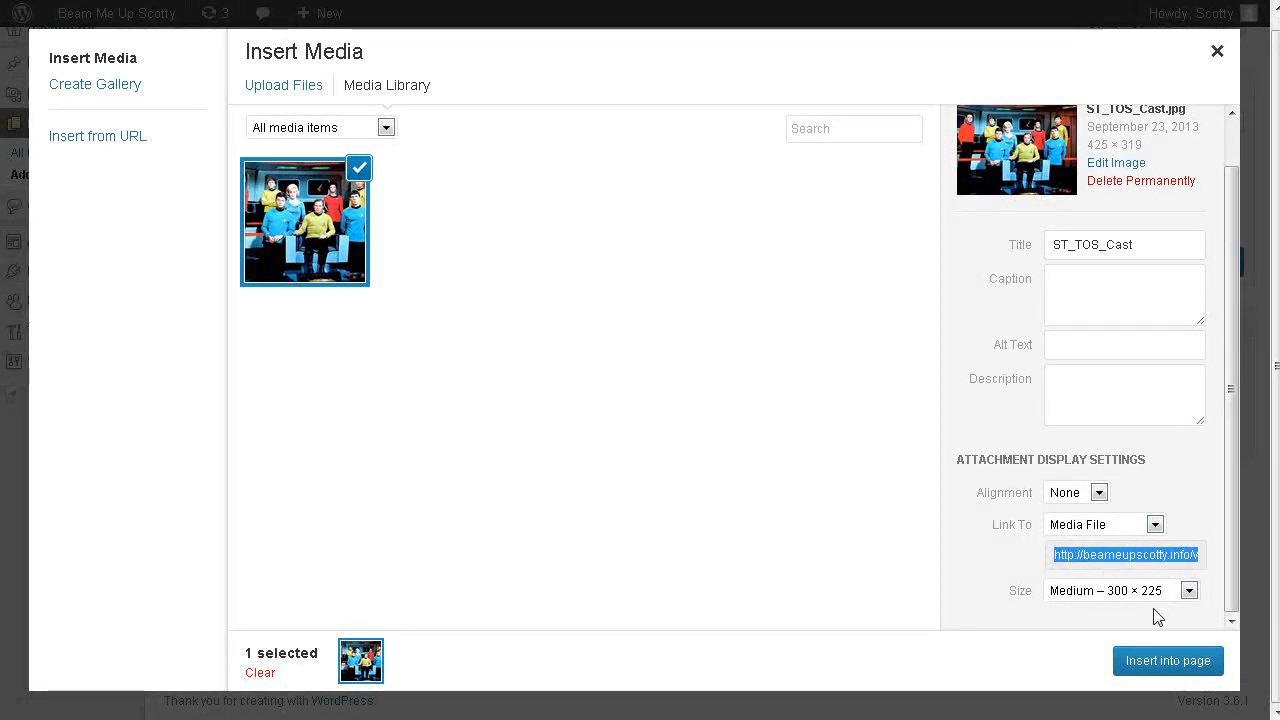
{"action": "left_click", "coordinate": [1172, 660]}
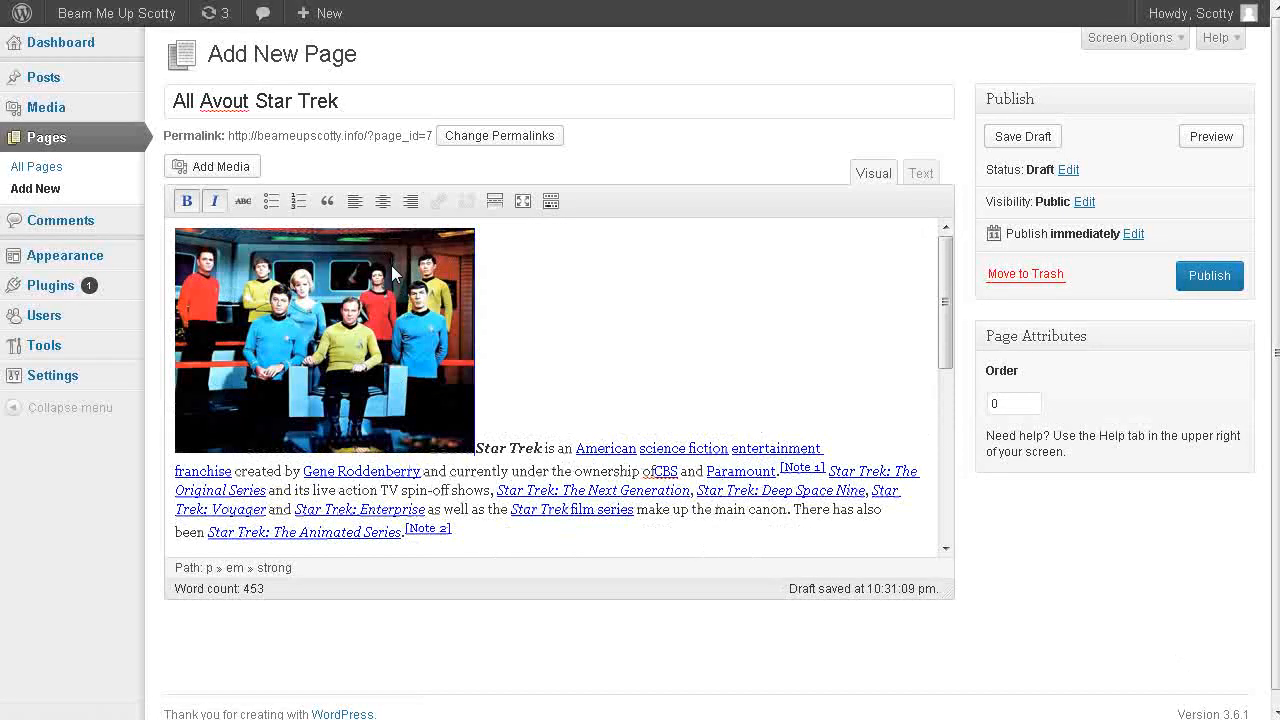
- Left-align the photo with alt text 'star trek' and no link, then publish the page
{"action": "left_click", "coordinate": [354, 283]}
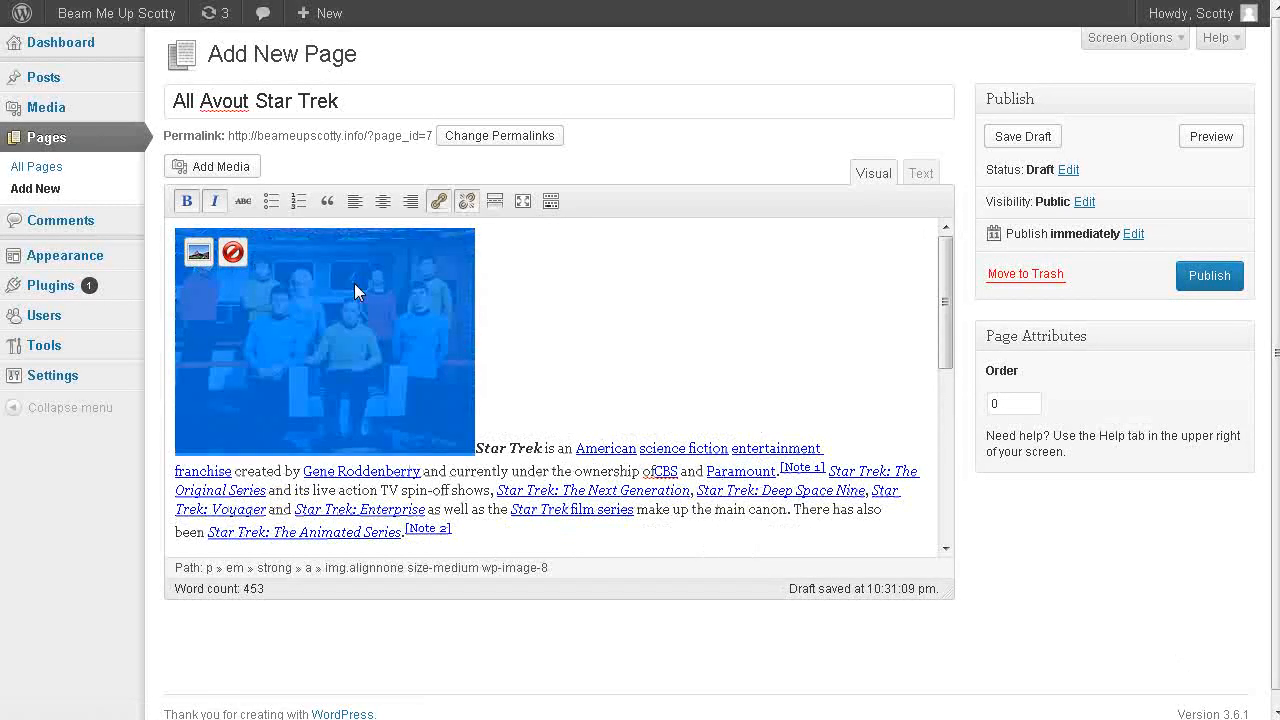
{"action": "left_click", "coordinate": [198, 253]}
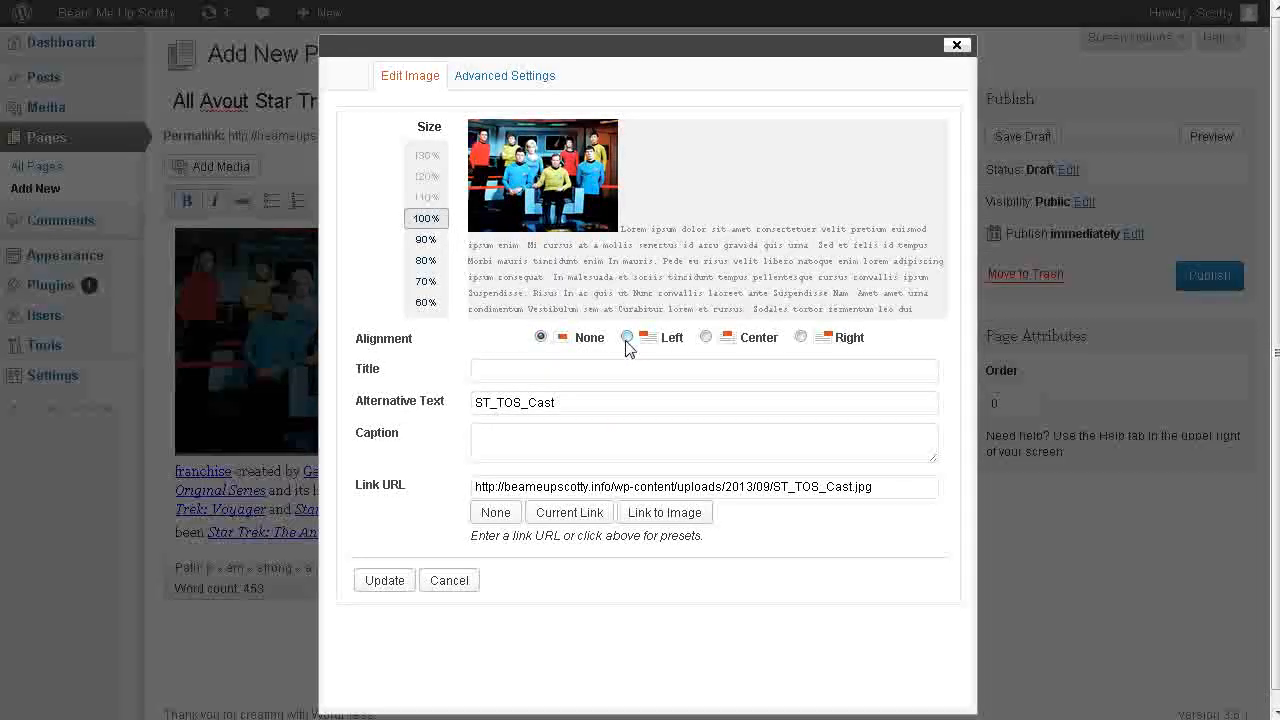
{"action": "left_click", "coordinate": [627, 338]}
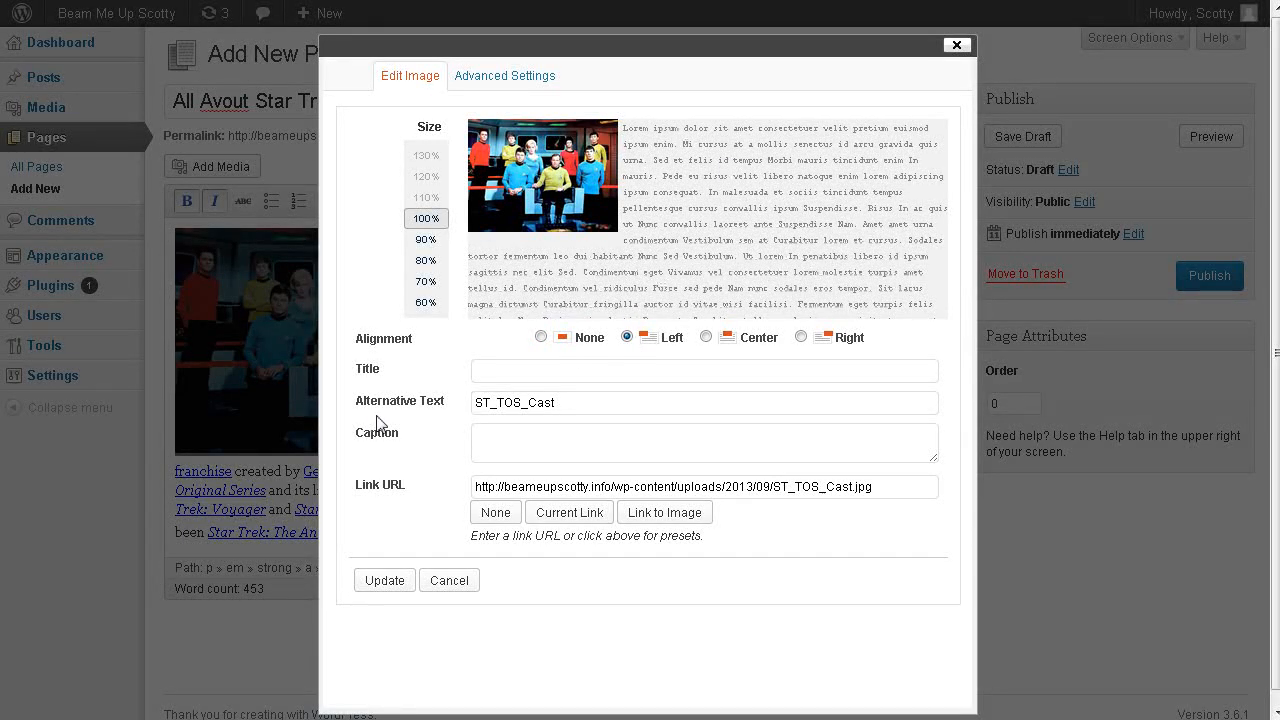
{"action": "left_click_drag", "start_coordinate": [556, 403], "coordinate": [289, 397]}
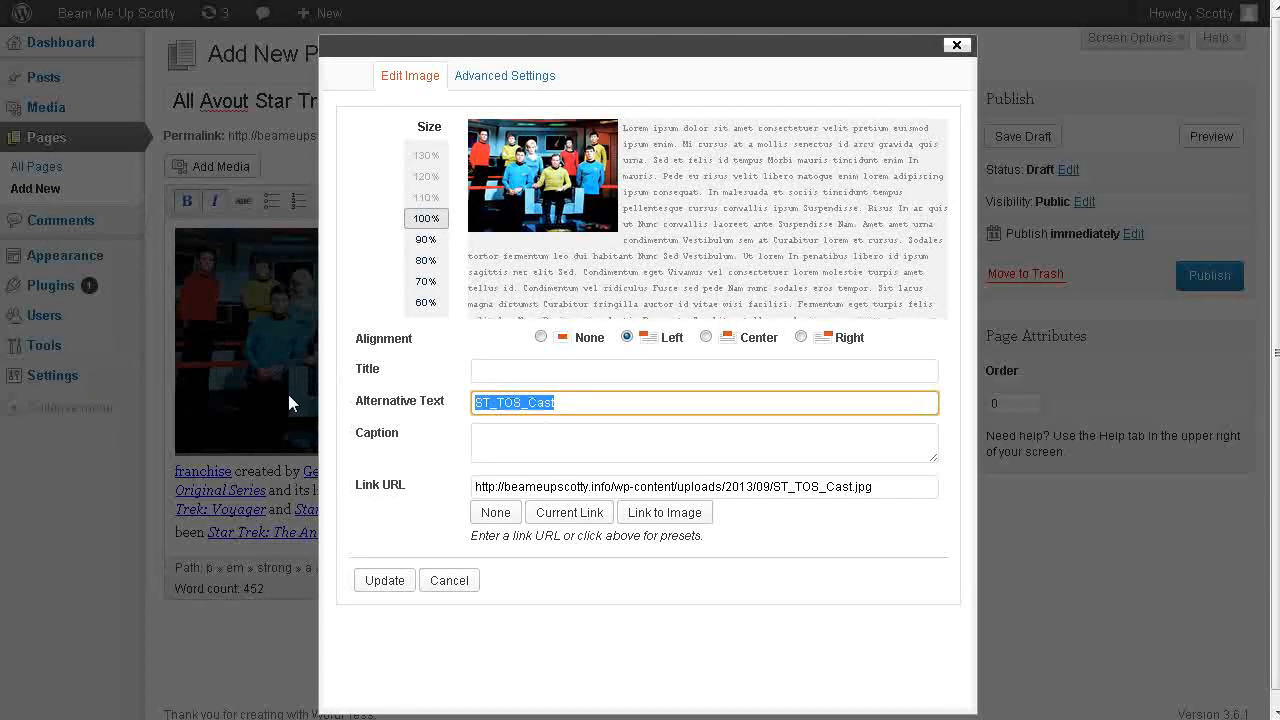
{"action": "type", "text": "star trek"}
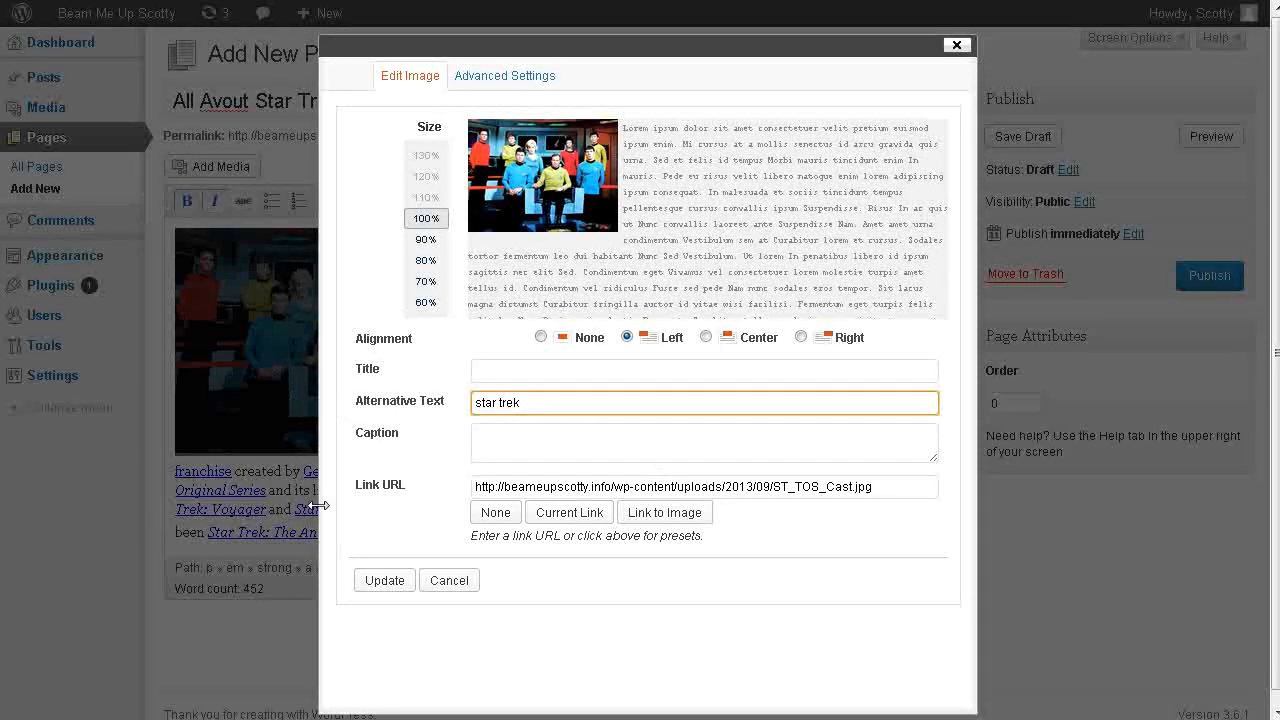
{"action": "left_click", "coordinate": [703, 487]}
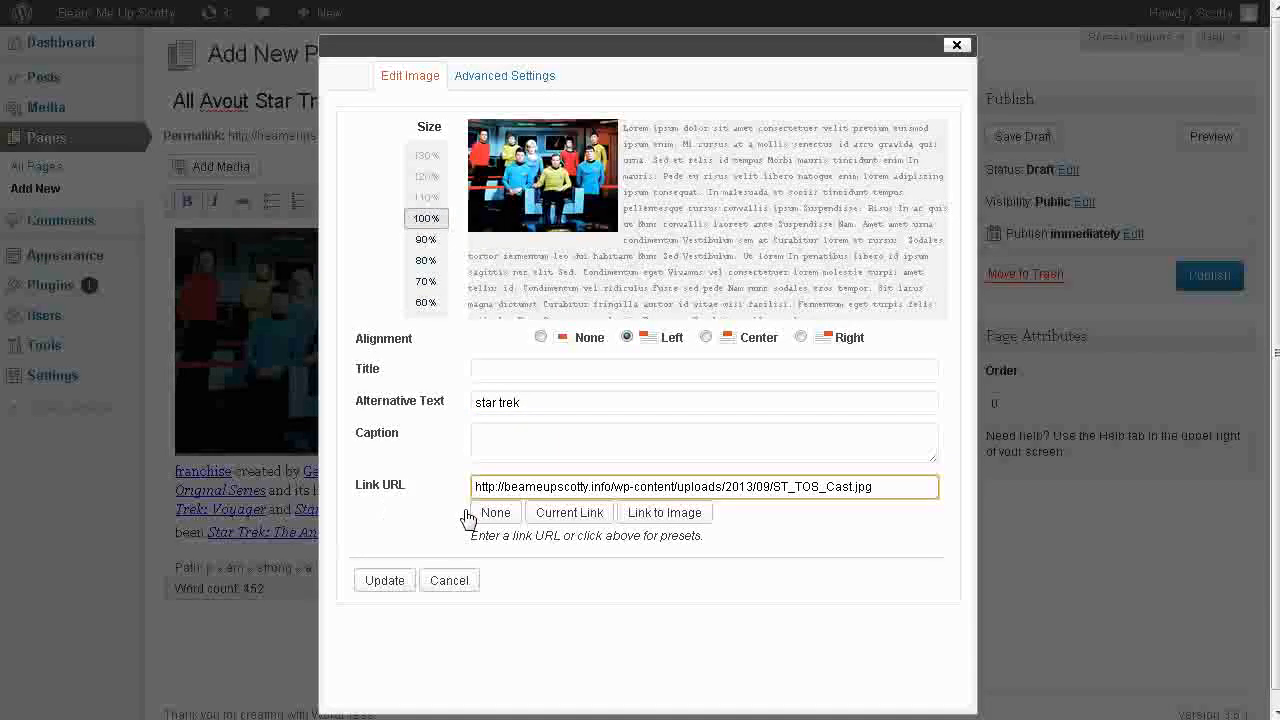
{"action": "left_click", "coordinate": [495, 514]}
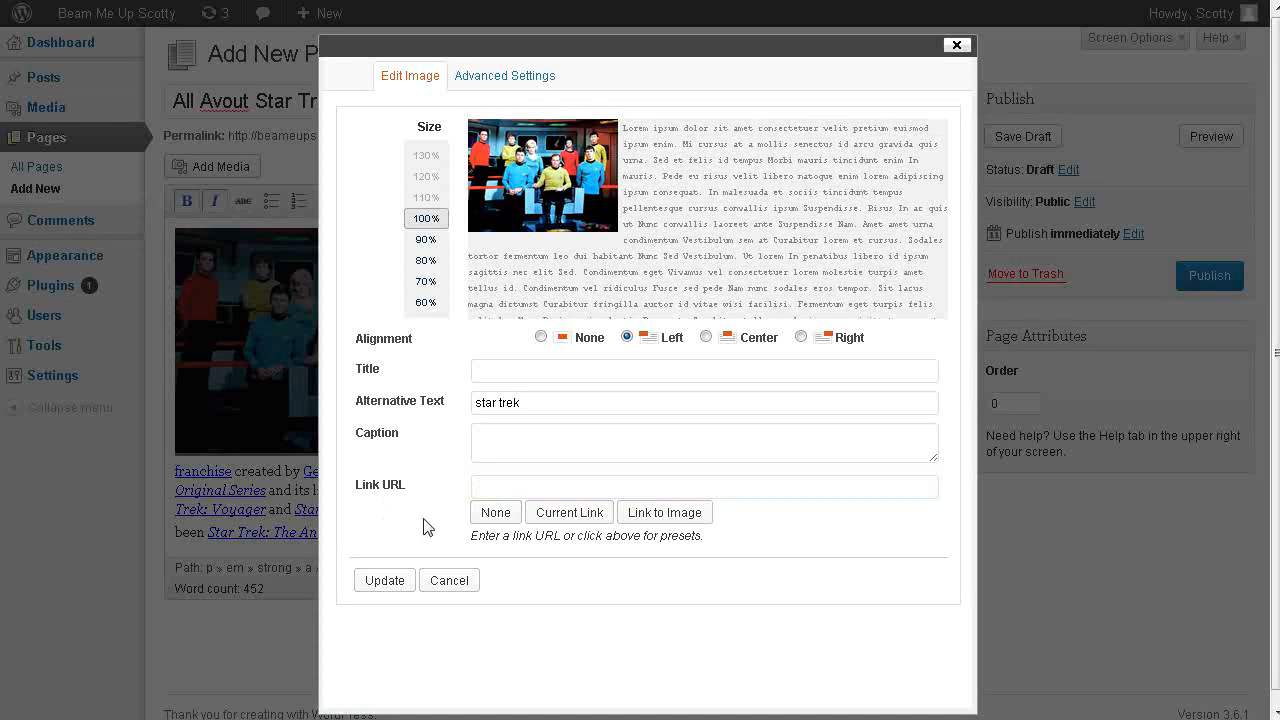
{"action": "left_click", "coordinate": [385, 580]}
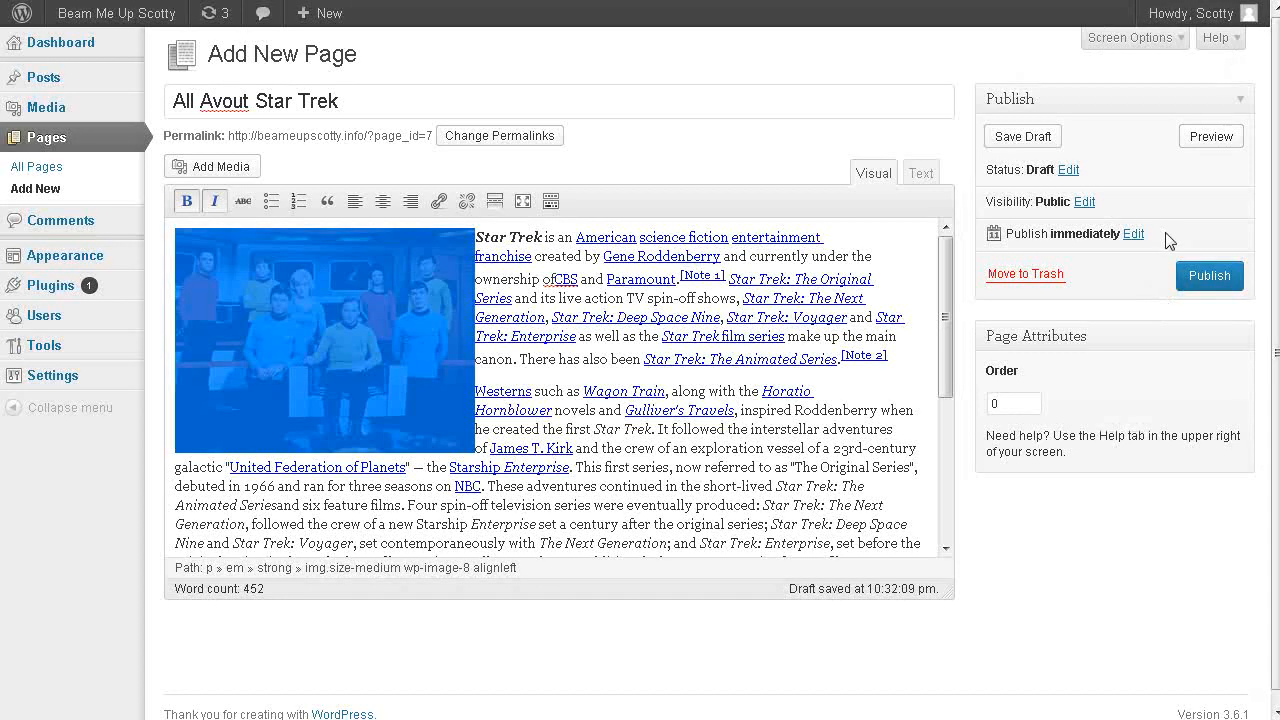
{"action": "left_click", "coordinate": [1209, 282]}
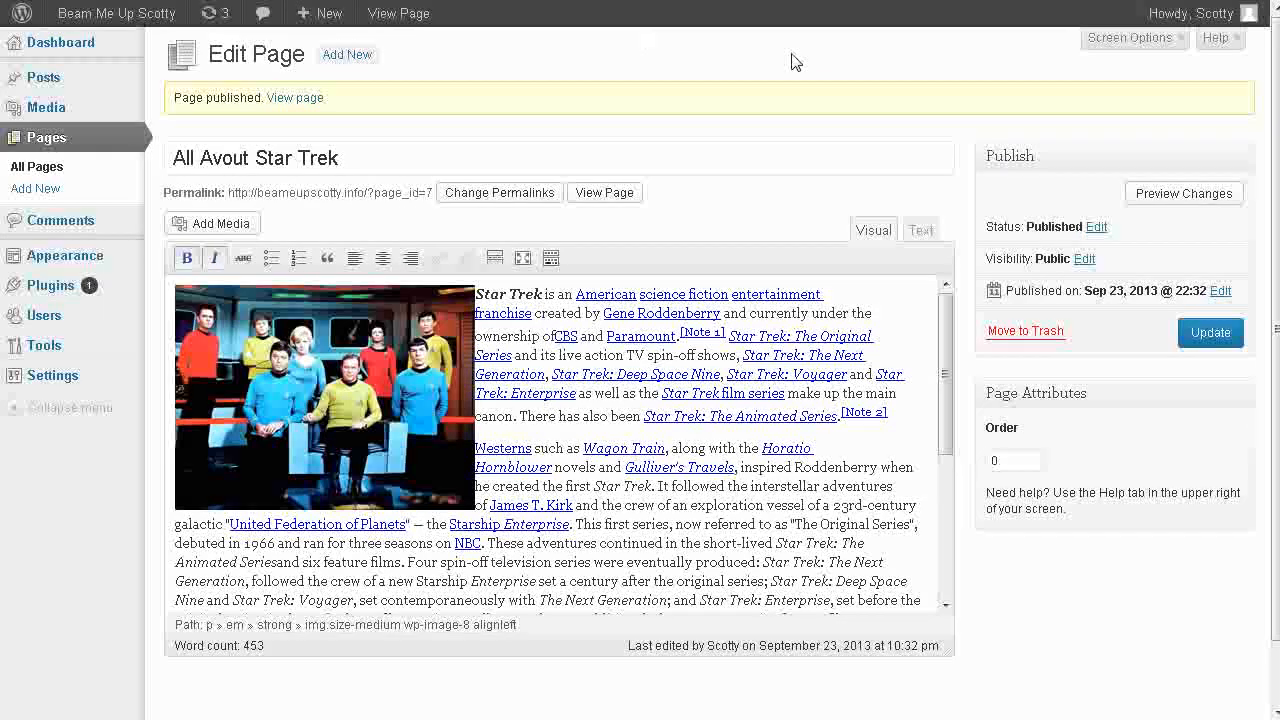
- Show the Discussion box, untick 'Allow comments' on All Avout Star Trek, and update the page
{"action": "left_click", "coordinate": [1150, 42]}
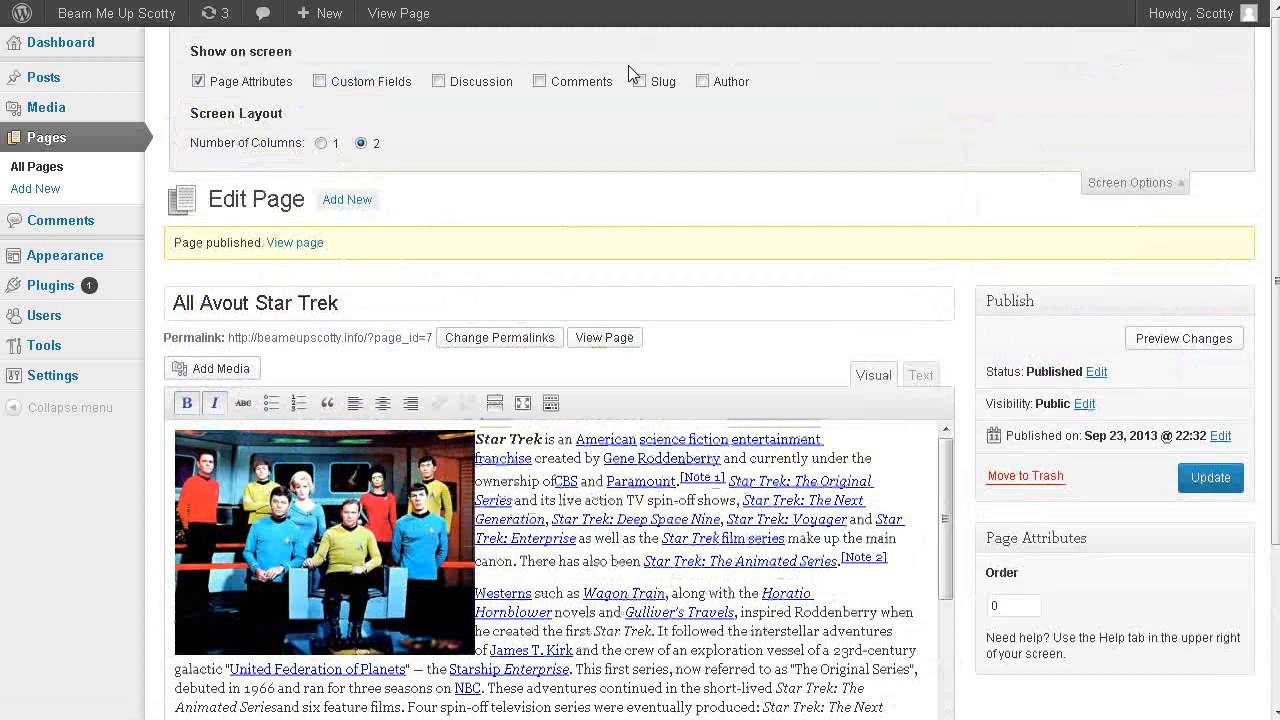
{"action": "left_click", "coordinate": [439, 83]}
{"action": "scroll", "coordinate": [968, 288], "scroll_direction": "down", "scroll_amount": 3}
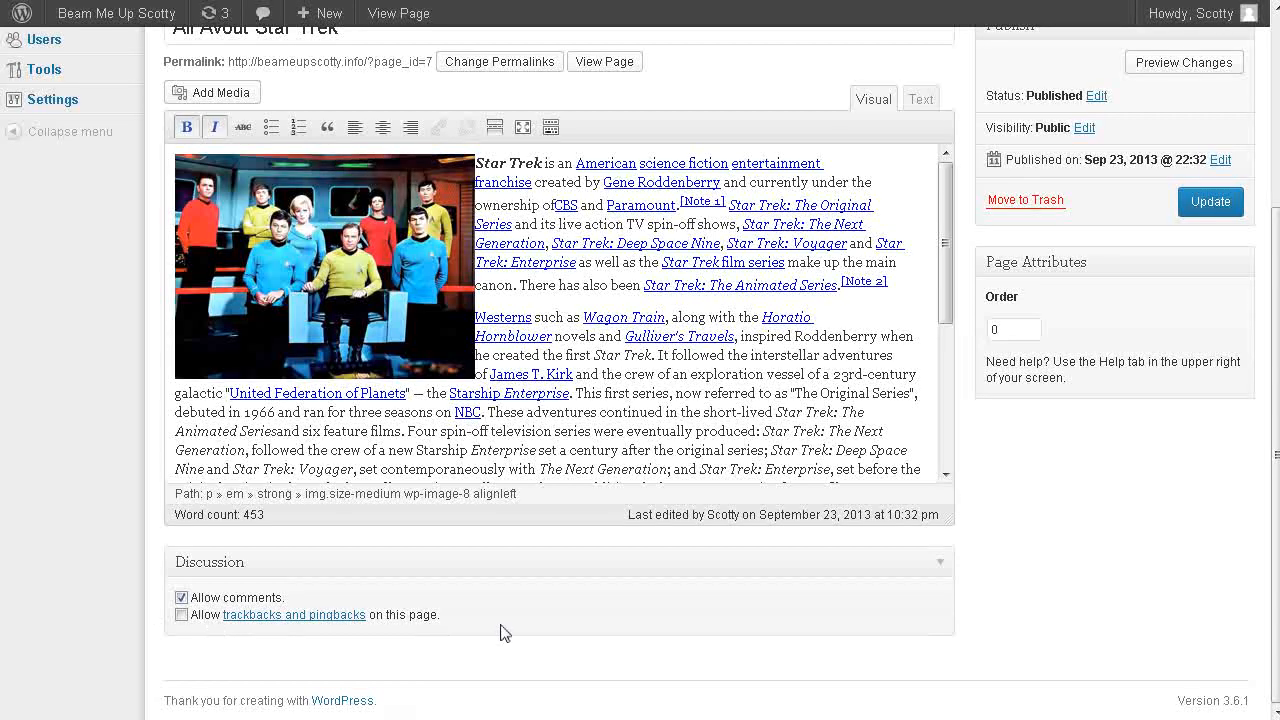
{"action": "left_click", "coordinate": [181, 597]}
{"action": "scroll", "coordinate": [1059, 362], "scroll_direction": "up", "scroll_amount": 3}
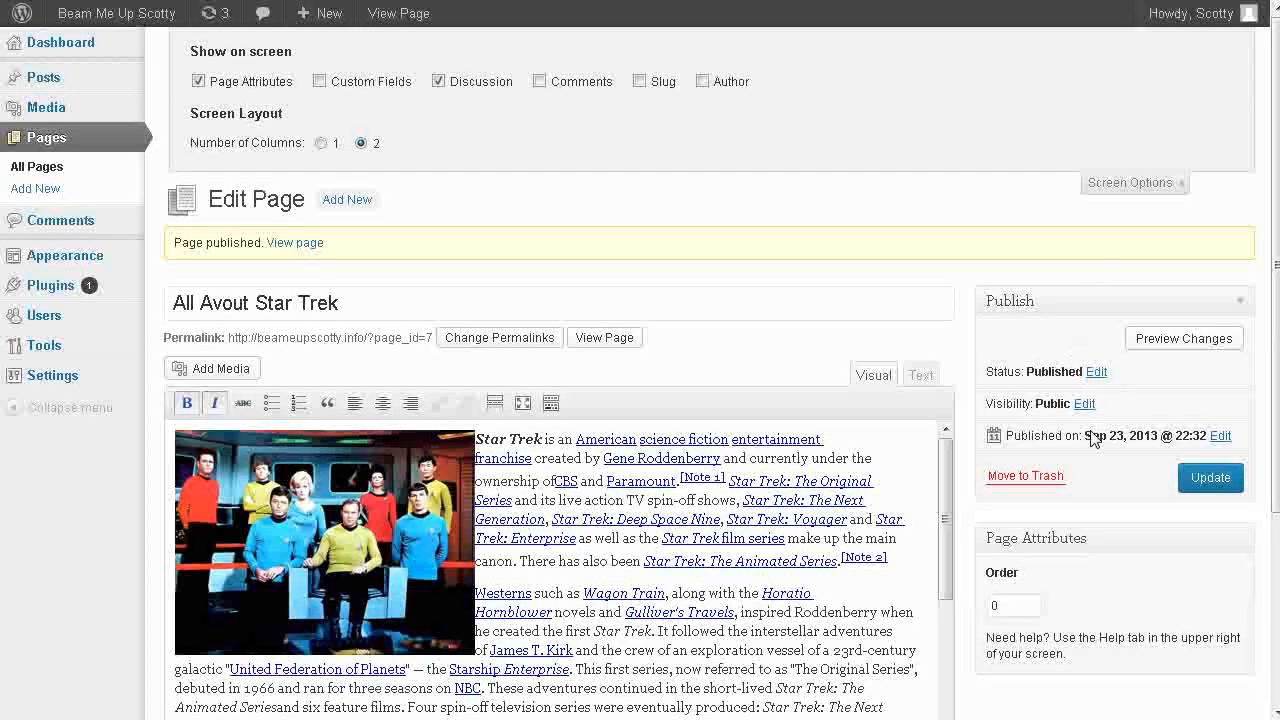
{"action": "left_click", "coordinate": [1208, 478]}
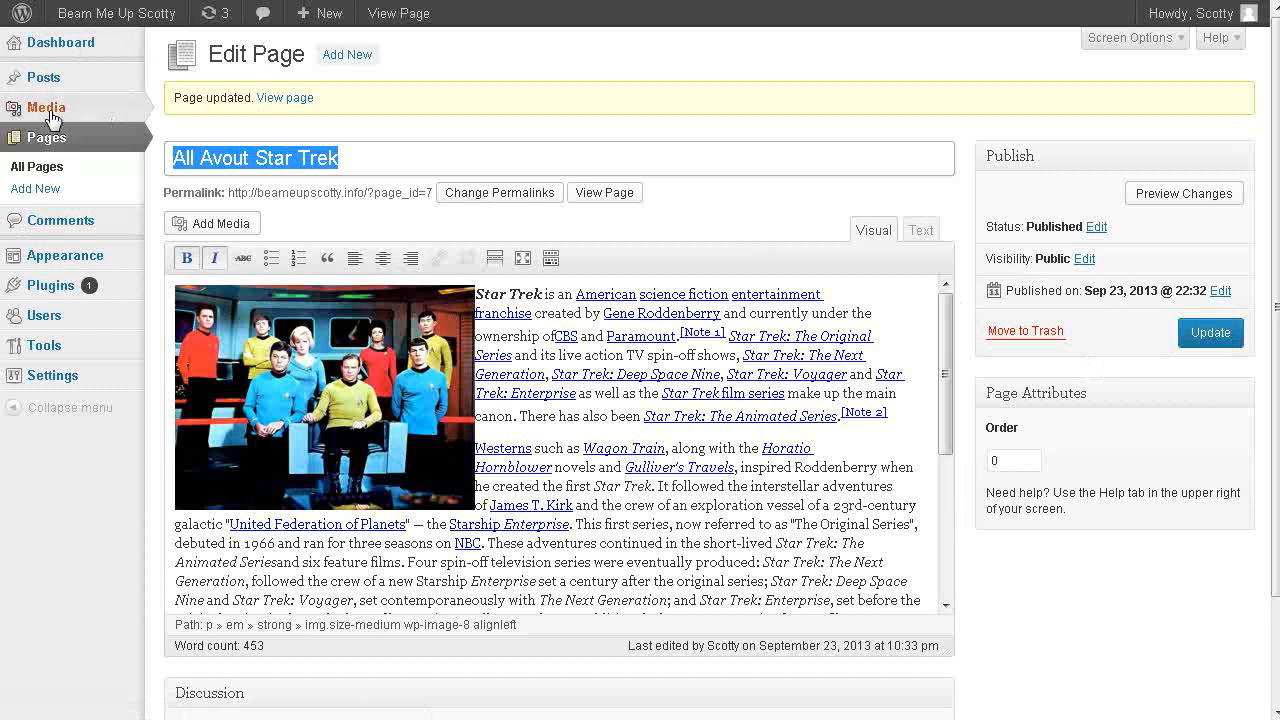
- Untick the three Default article settings, save the Discussion Settings, and view the live site
{"action": "mouse_move", "coordinate": [55, 375]}
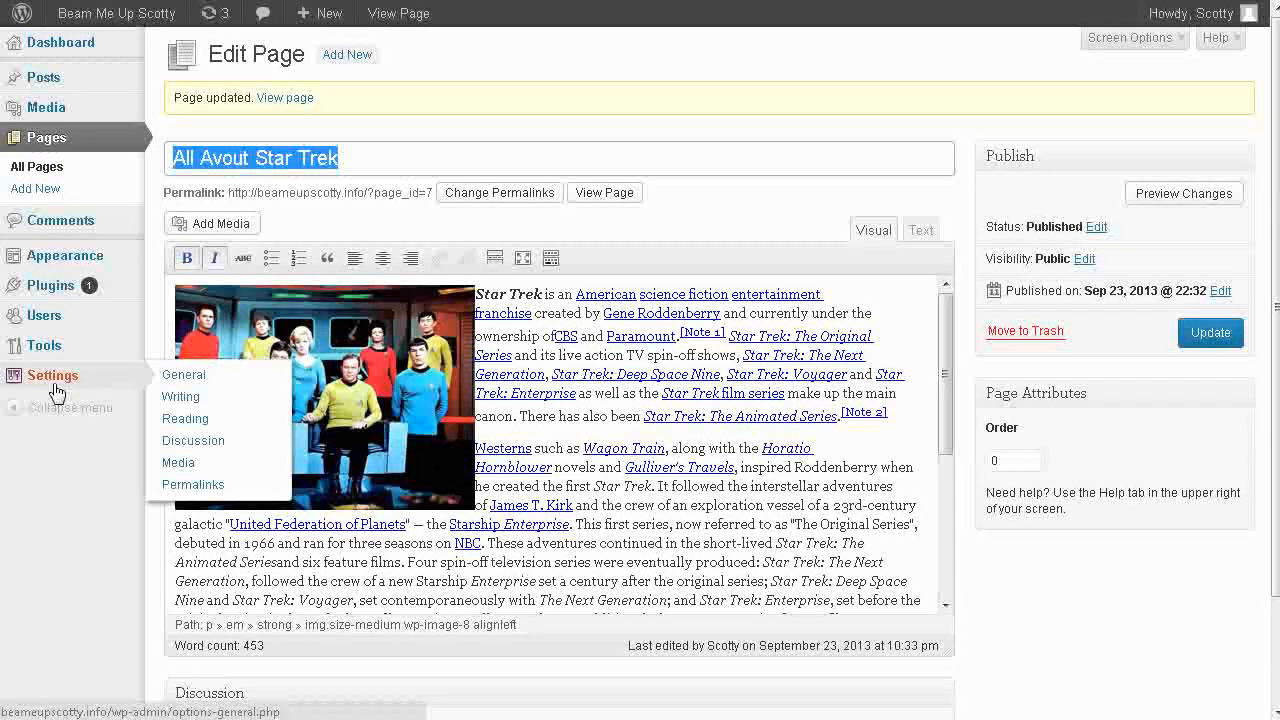
{"action": "left_click", "coordinate": [208, 446]}
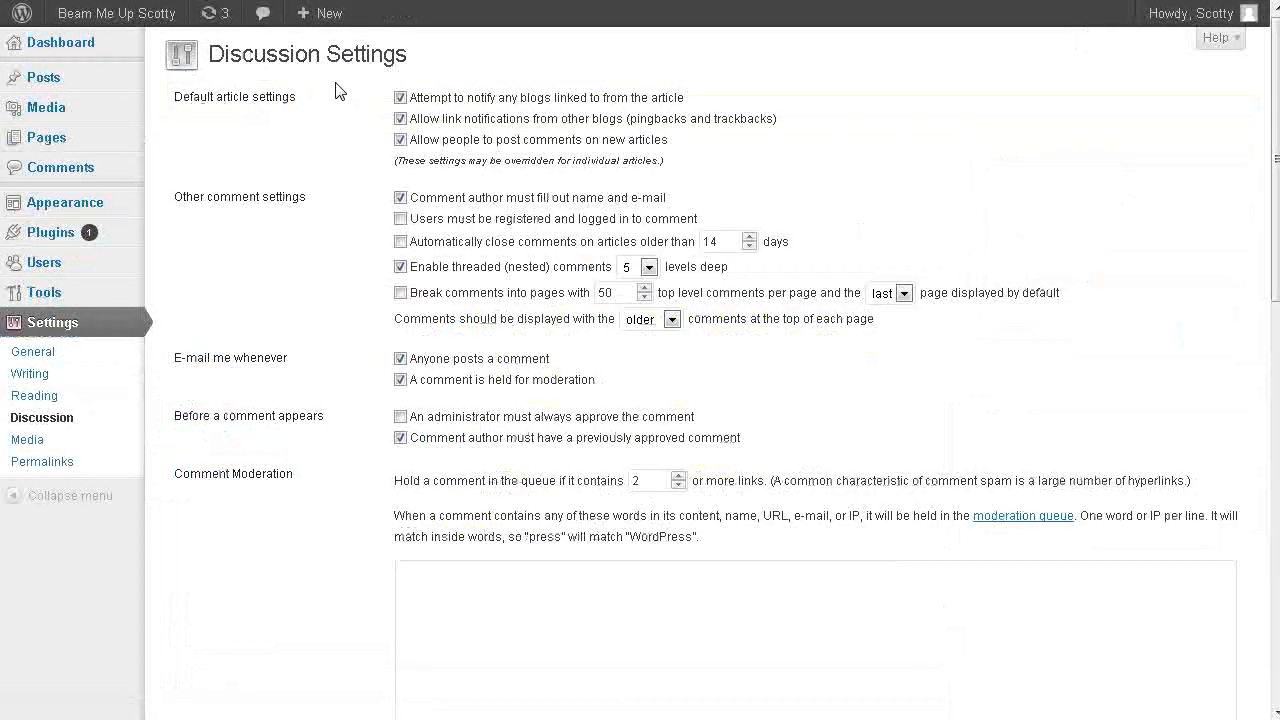
{"action": "left_click", "coordinate": [401, 140]}
{"action": "left_click", "coordinate": [400, 97]}
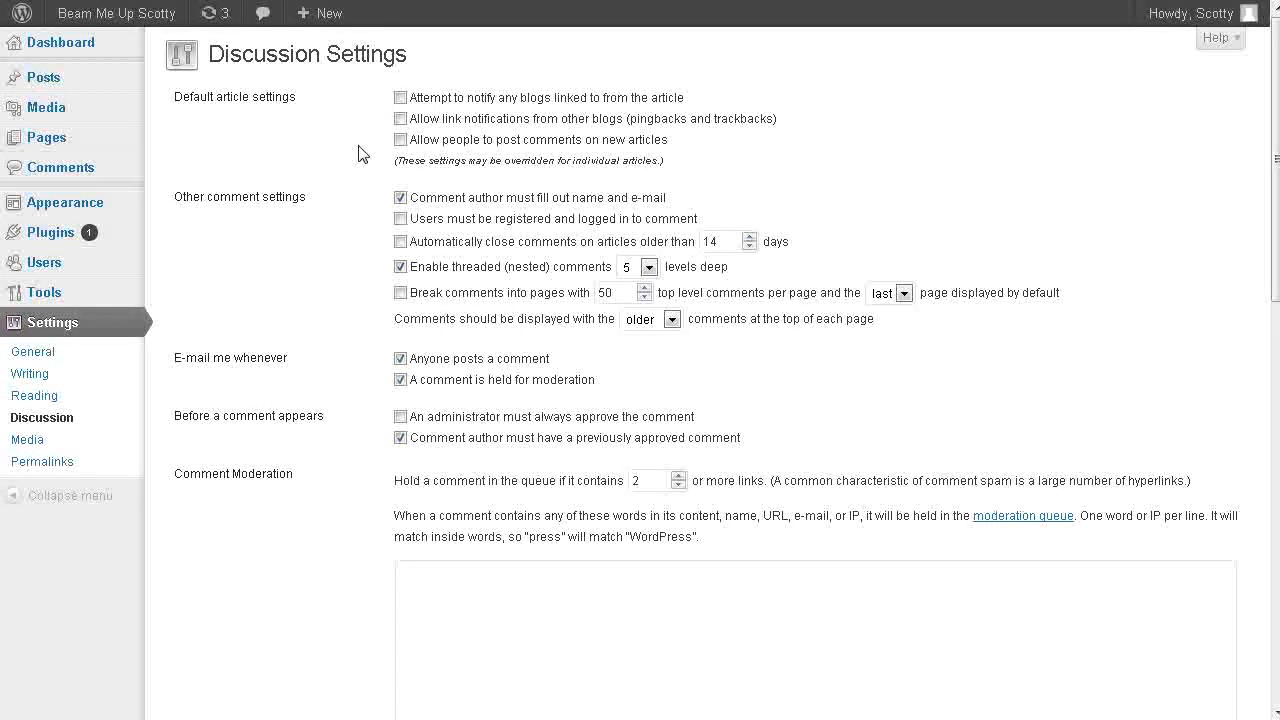
{"action": "scroll", "coordinate": [310, 280], "scroll_direction": "down", "scroll_amount": 2}
{"action": "scroll", "coordinate": [322, 281], "scroll_direction": "down", "scroll_amount": 8}
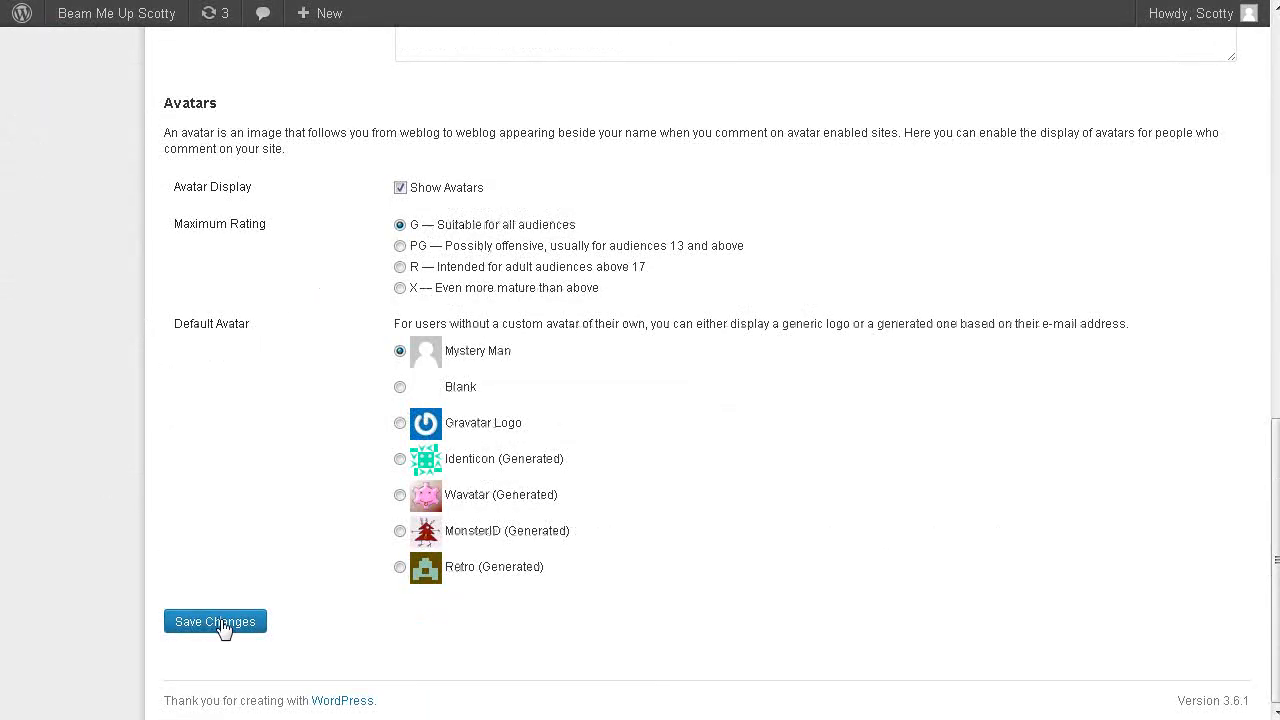
{"action": "left_click", "coordinate": [223, 622]}
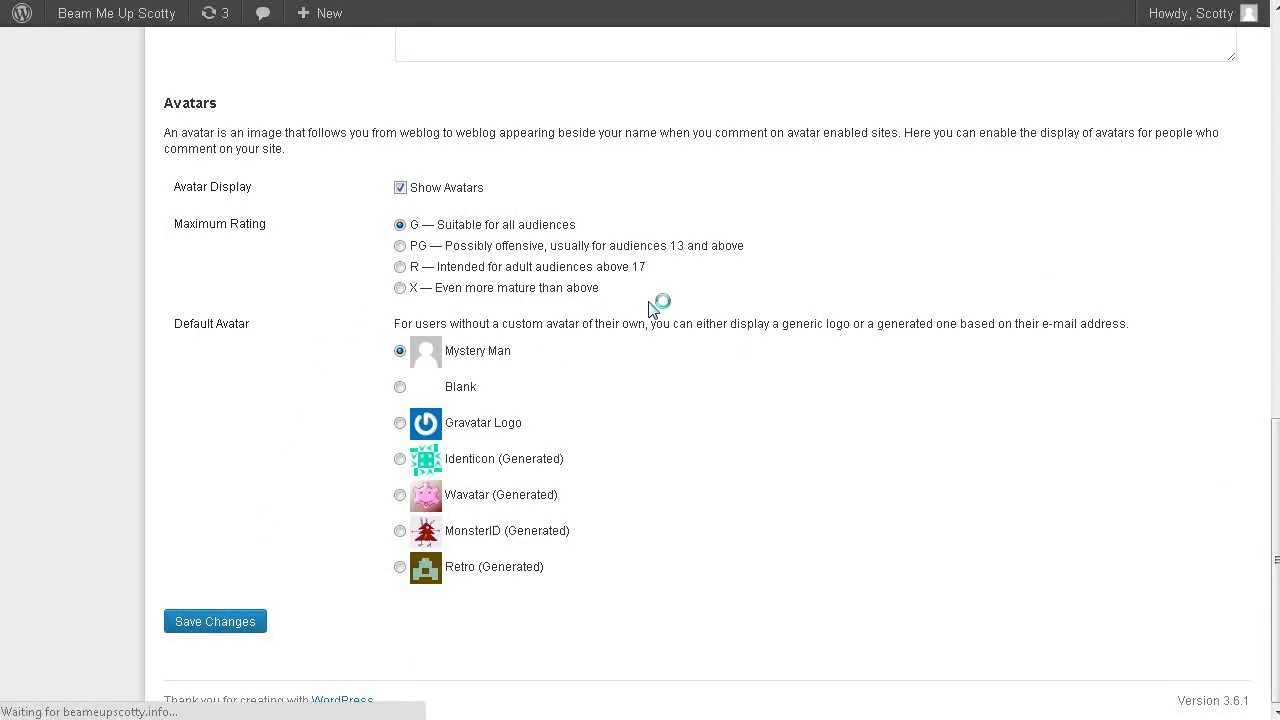
{"action": "mouse_move", "coordinate": [88, 20]}
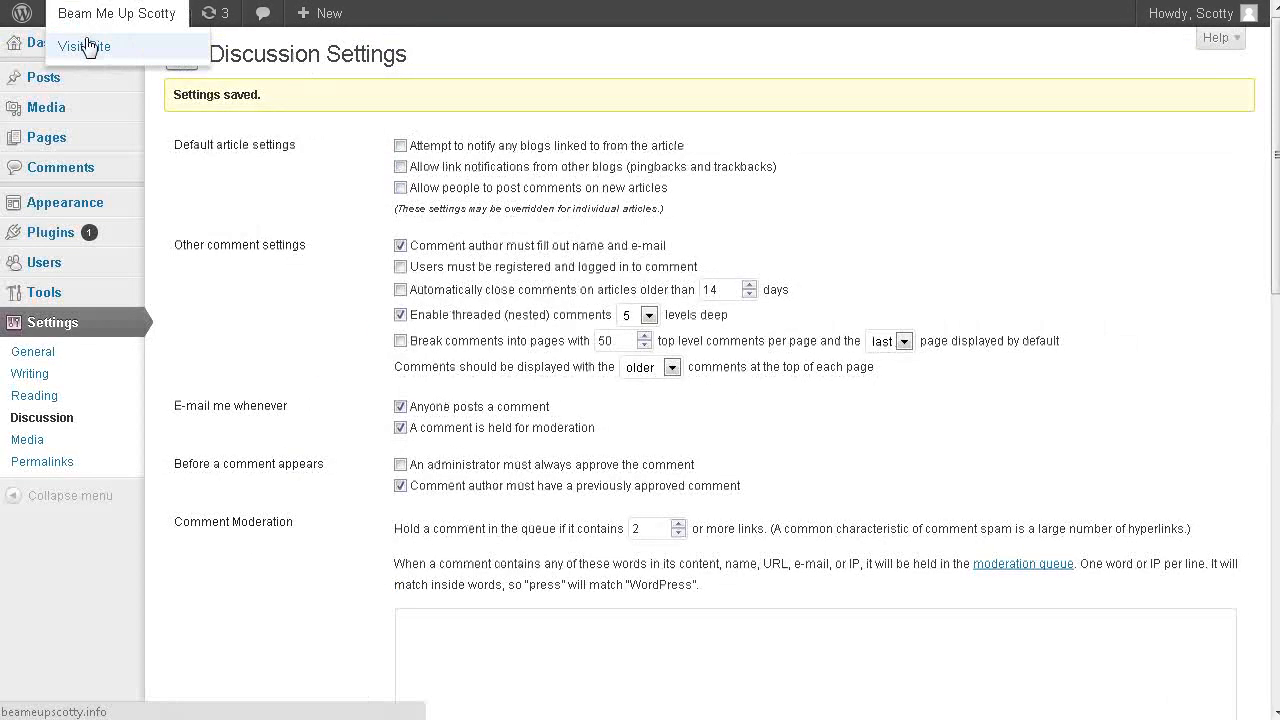
{"action": "left_click", "coordinate": [84, 46]}
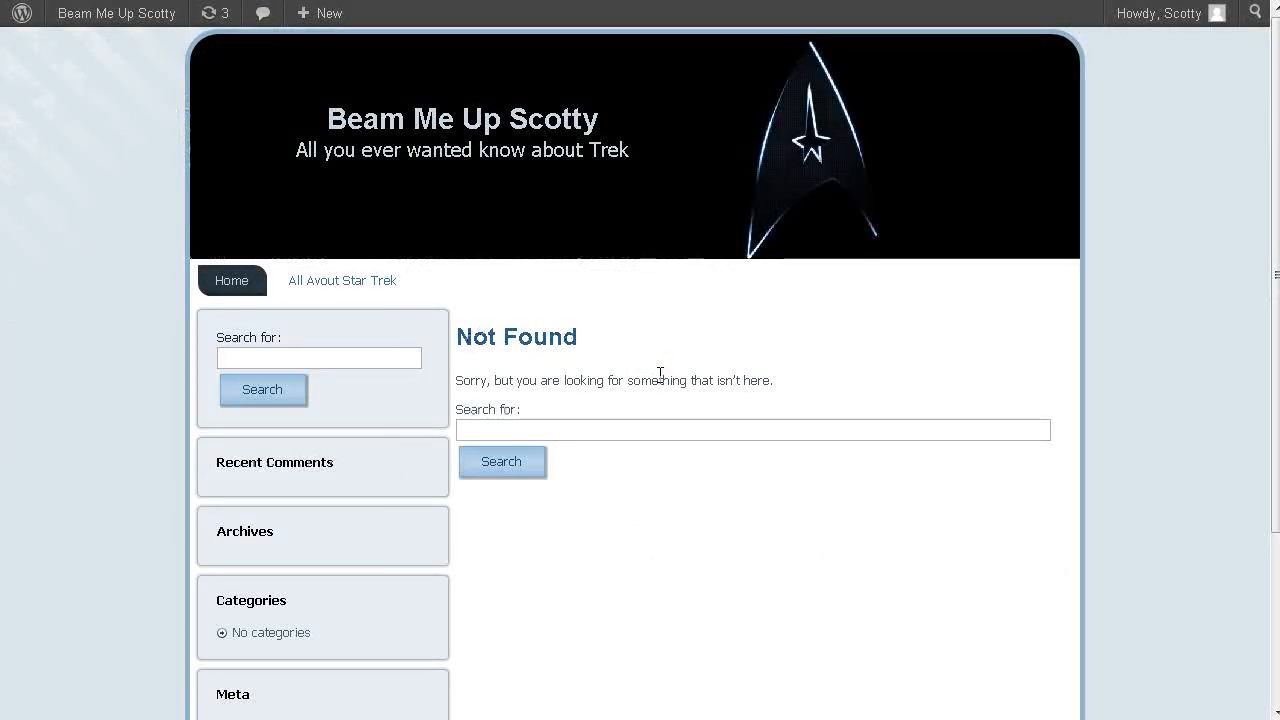
- Return from the live site to the Dashboard and open Settings > Reading
{"action": "mouse_move", "coordinate": [104, 17]}
{"action": "left_click", "coordinate": [88, 48]}
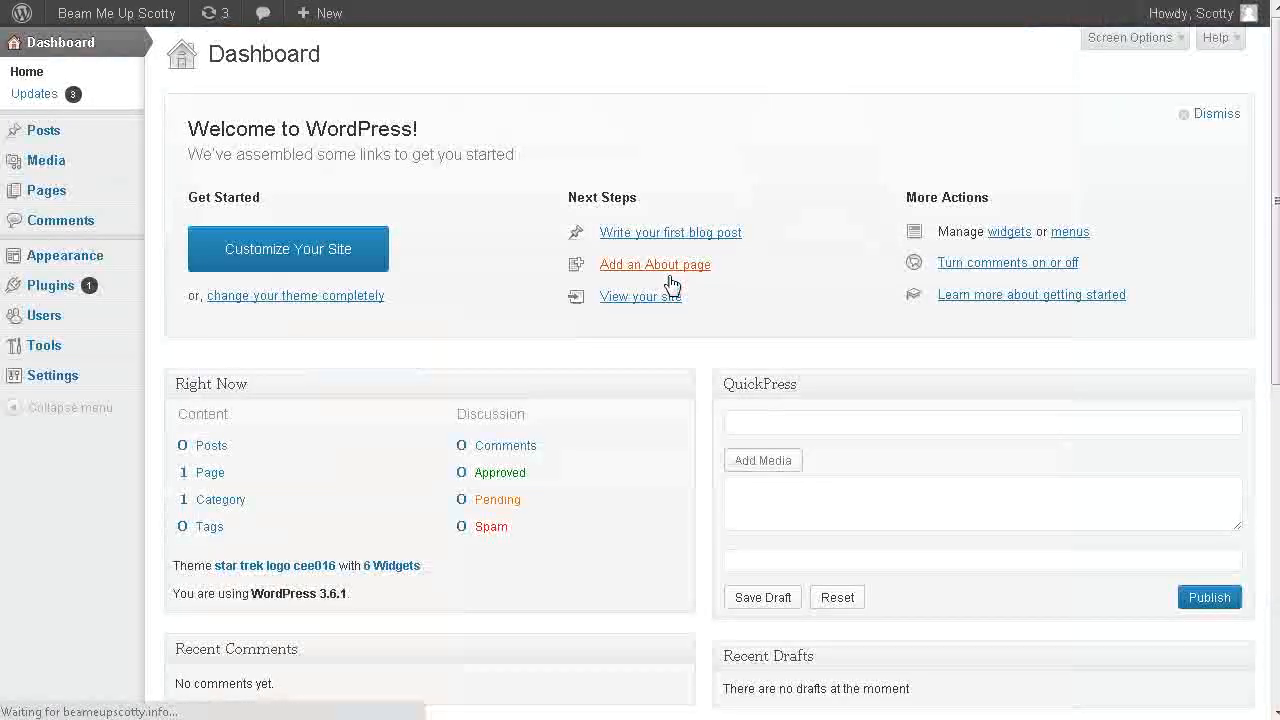
{"action": "scroll", "coordinate": [275, 309], "scroll_direction": "down", "scroll_amount": 3}
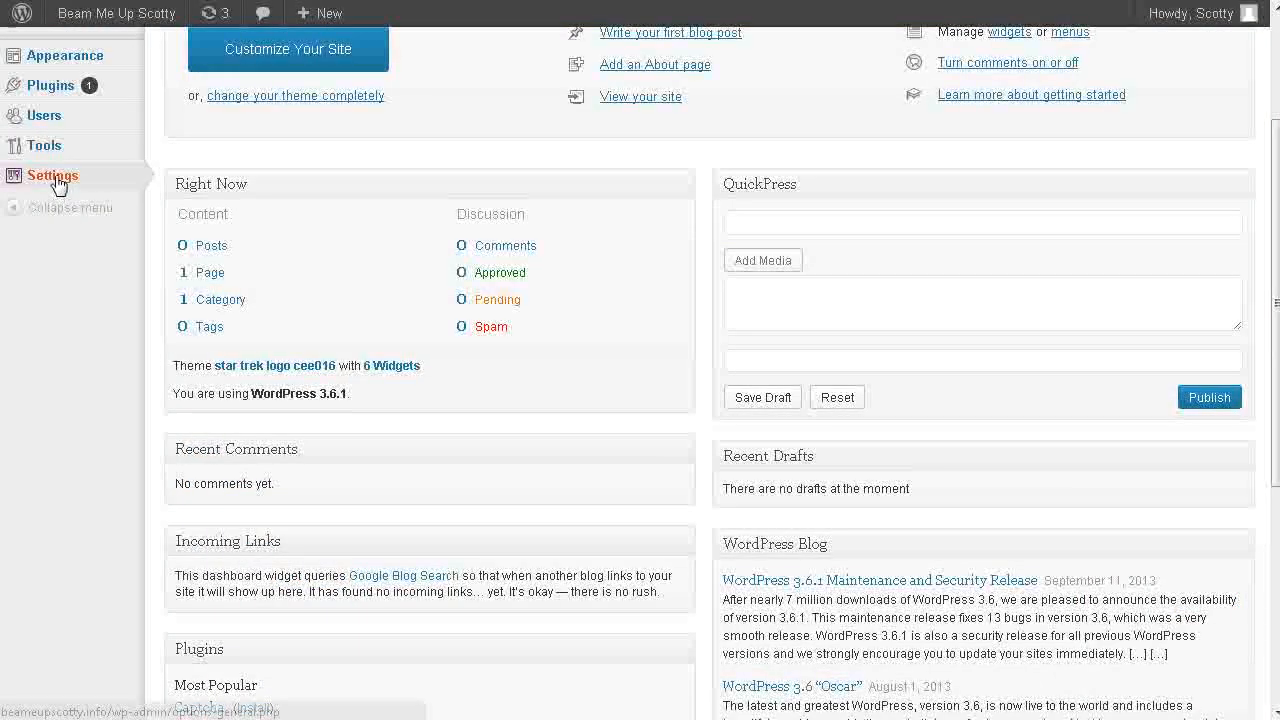
{"action": "mouse_move", "coordinate": [74, 180]}
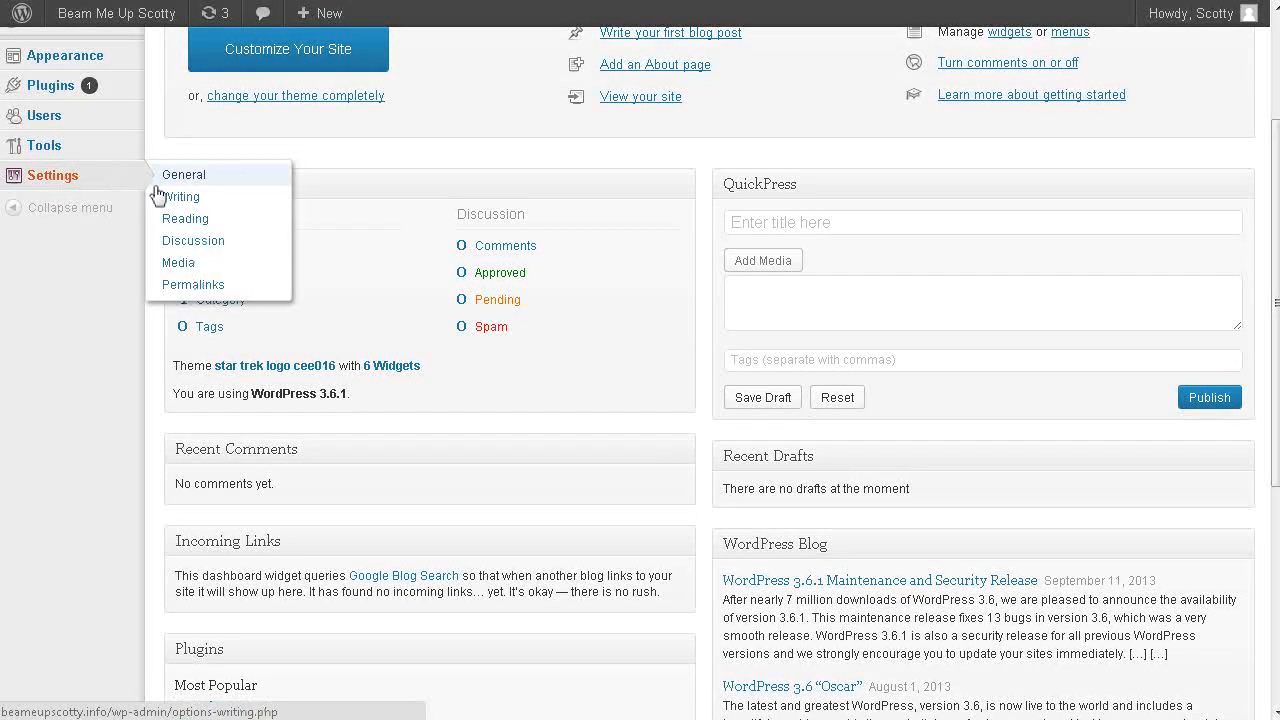
{"action": "left_click", "coordinate": [186, 224]}
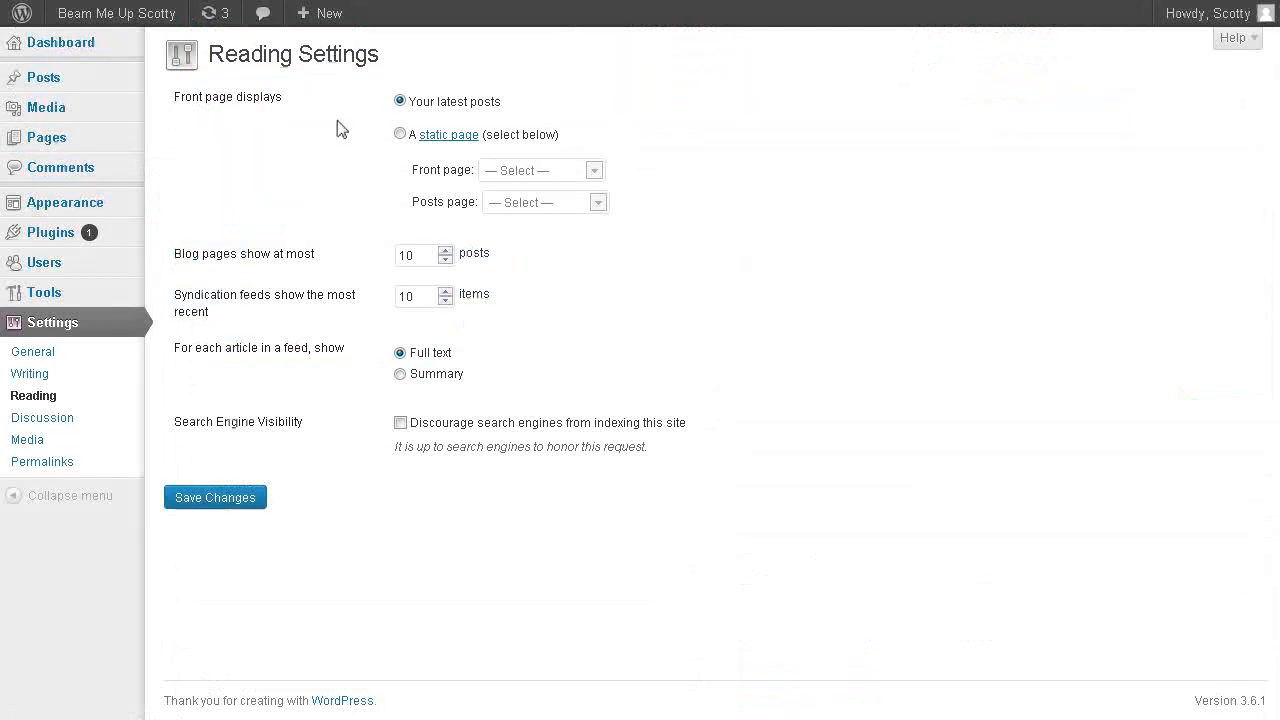
- Choose 'A static page' with All Avout Star Trek as the front page and save
{"action": "left_click", "coordinate": [400, 135]}
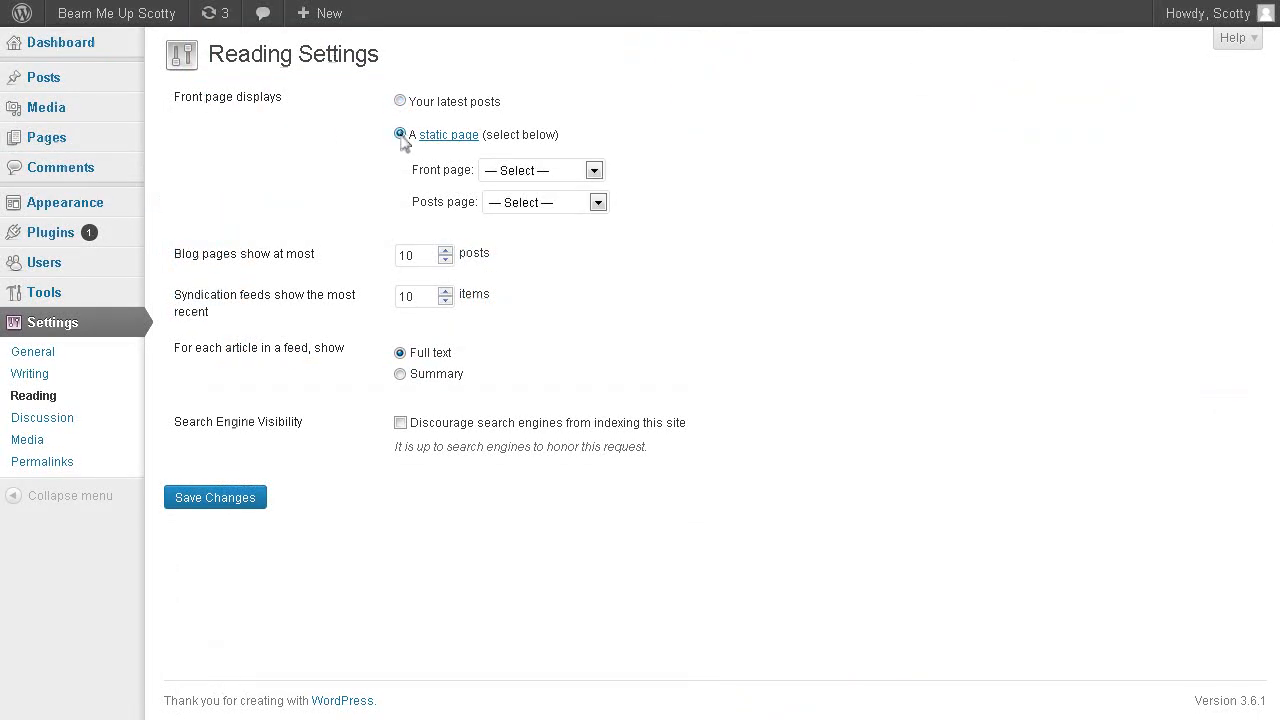
{"action": "left_click", "coordinate": [592, 171]}
{"action": "left_click", "coordinate": [570, 205]}
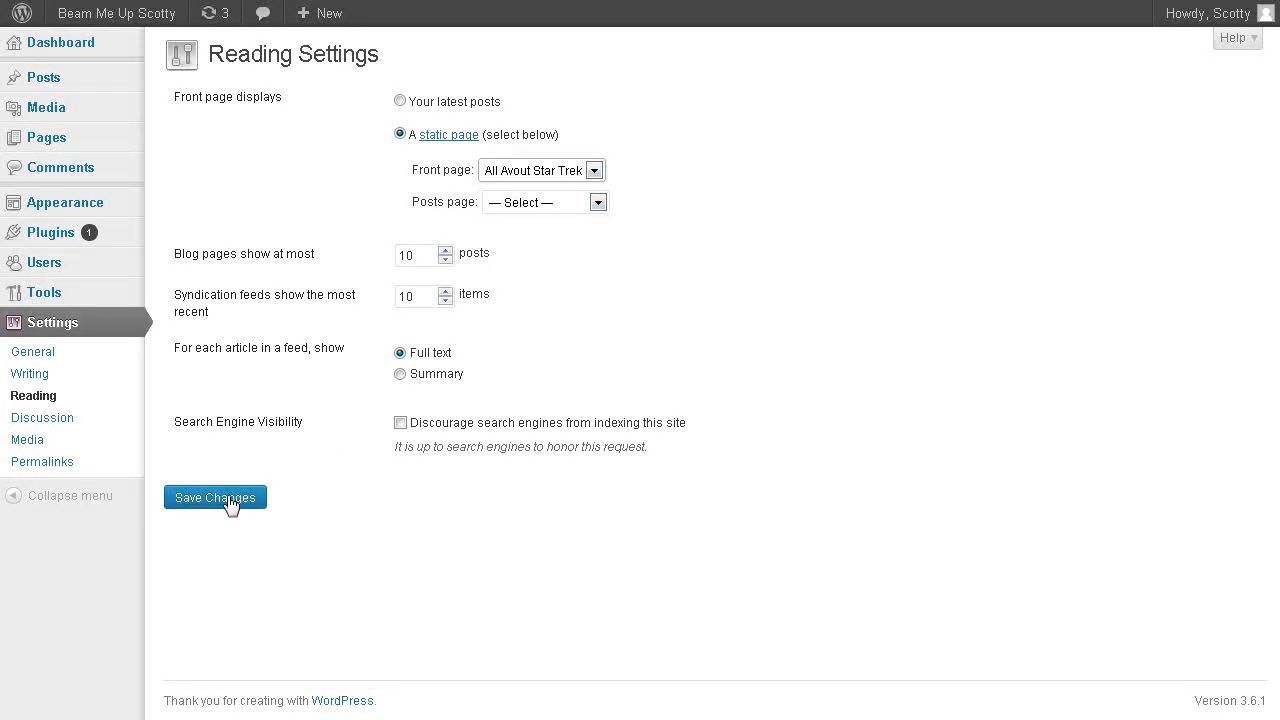
{"action": "left_click", "coordinate": [173, 500]}
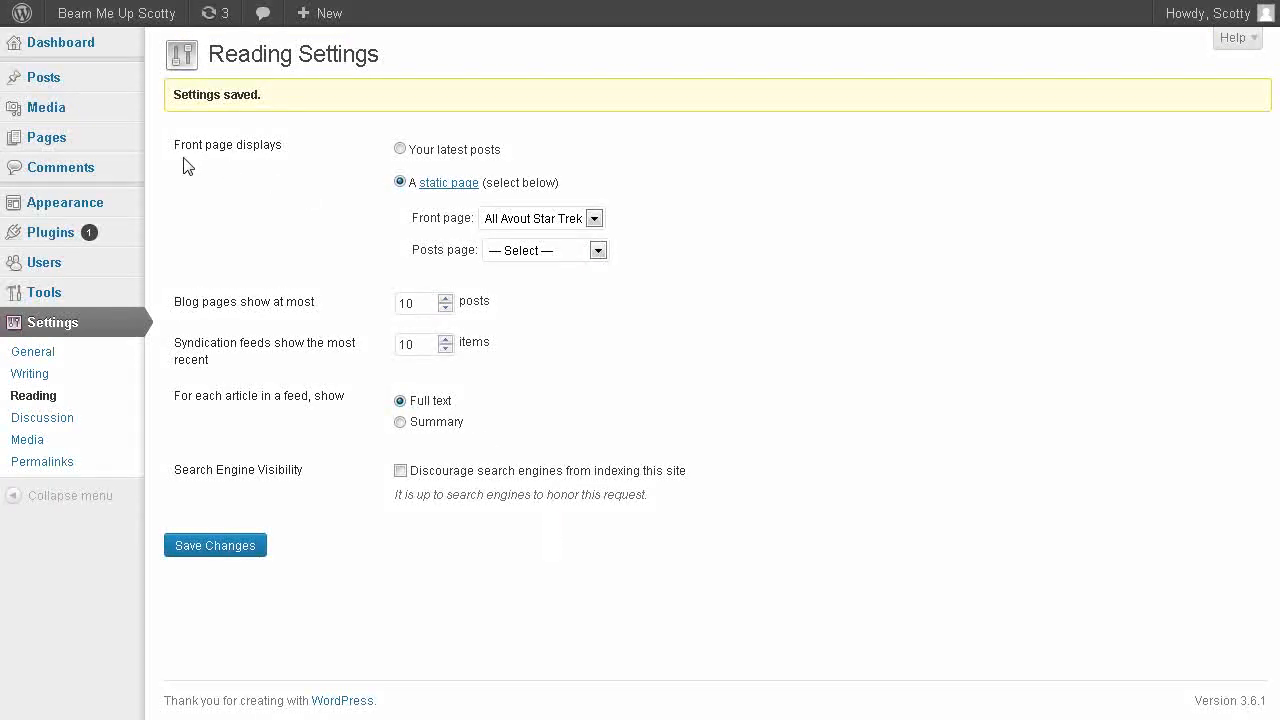
- Change the page title from 'All Avout Star Trek' to 'All About Star Trek' and update it
{"action": "mouse_move", "coordinate": [80, 137]}
{"action": "left_click", "coordinate": [170, 134]}
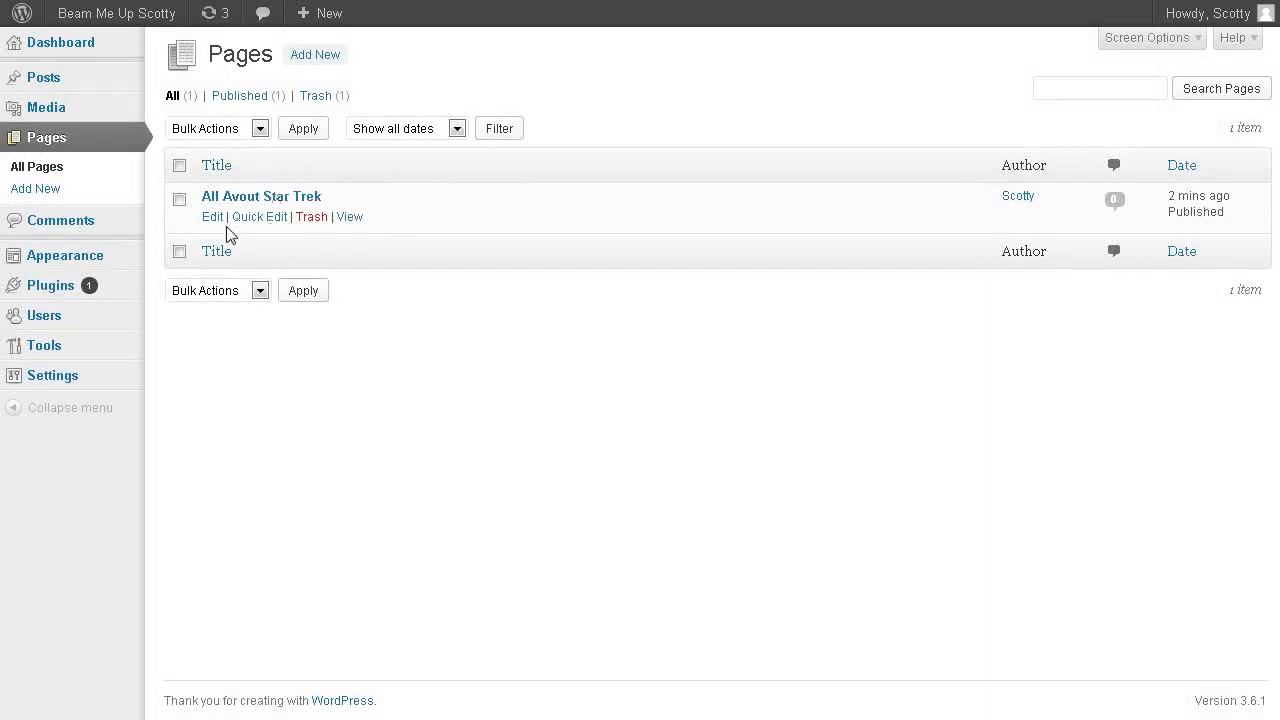
{"action": "left_click", "coordinate": [217, 218]}
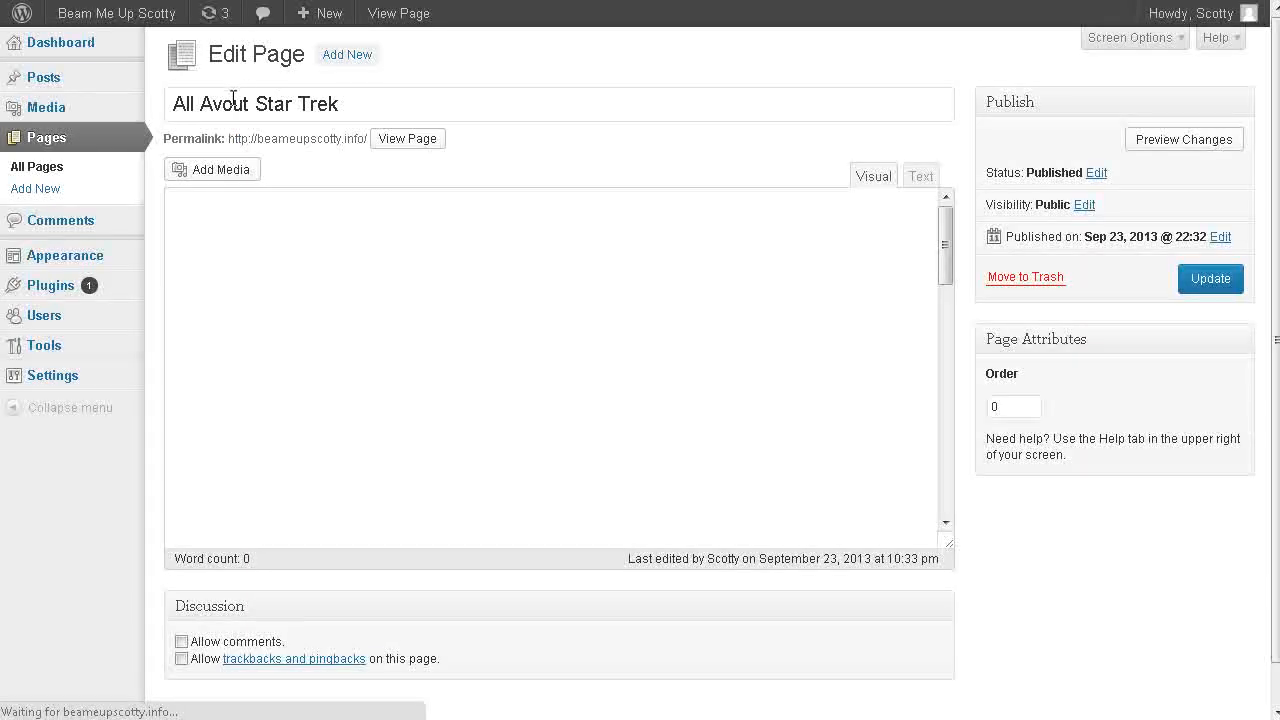
{"action": "key", "text": "BackSpace"}
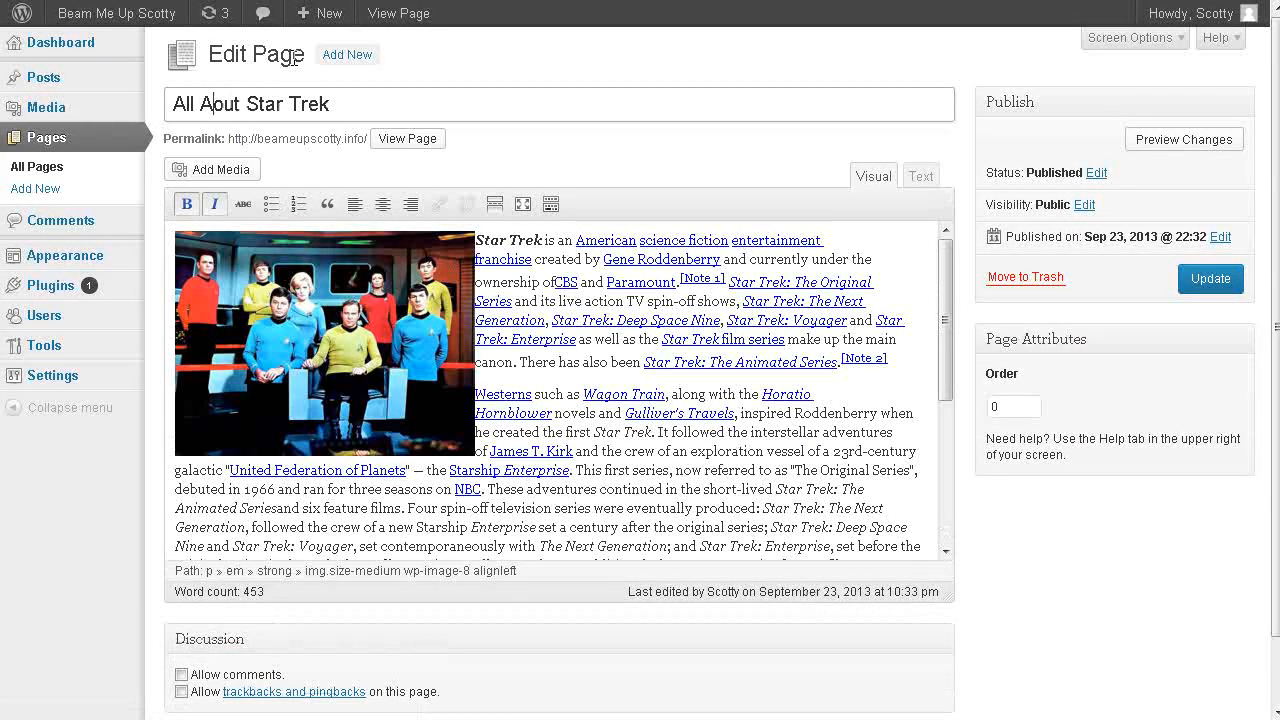
{"action": "type", "text": "b"}
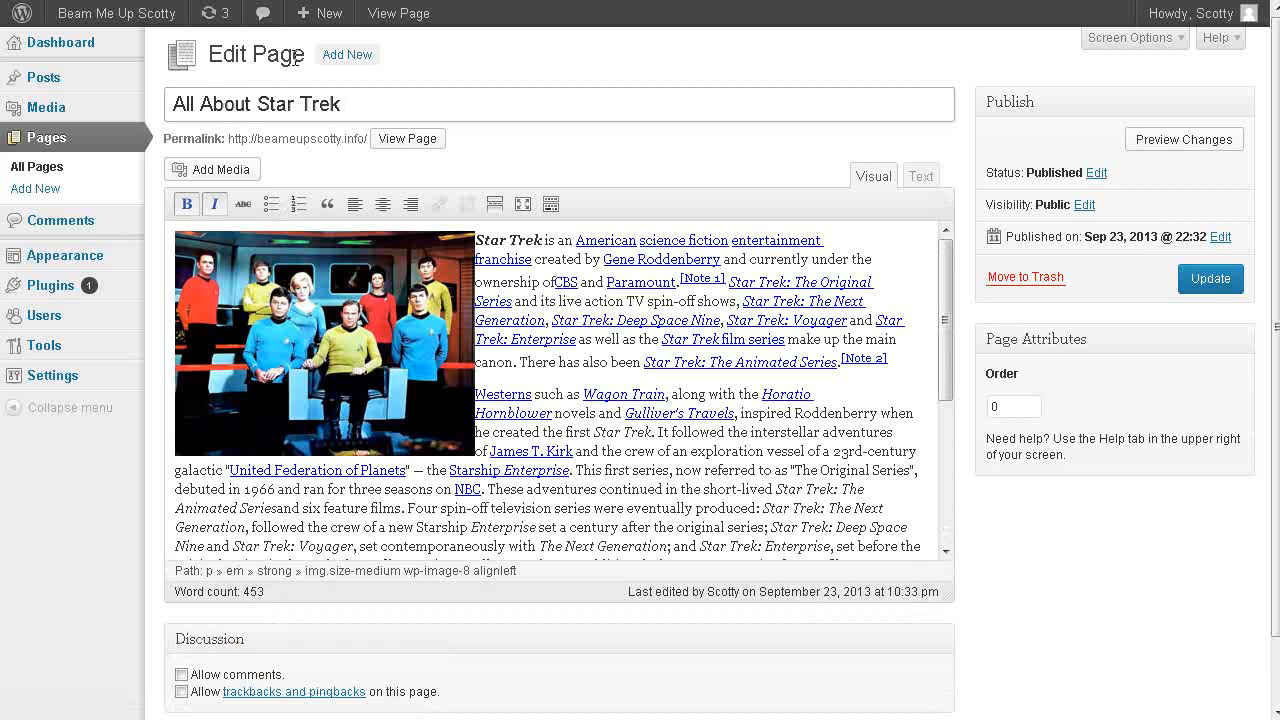
{"action": "left_click", "coordinate": [1205, 279]}
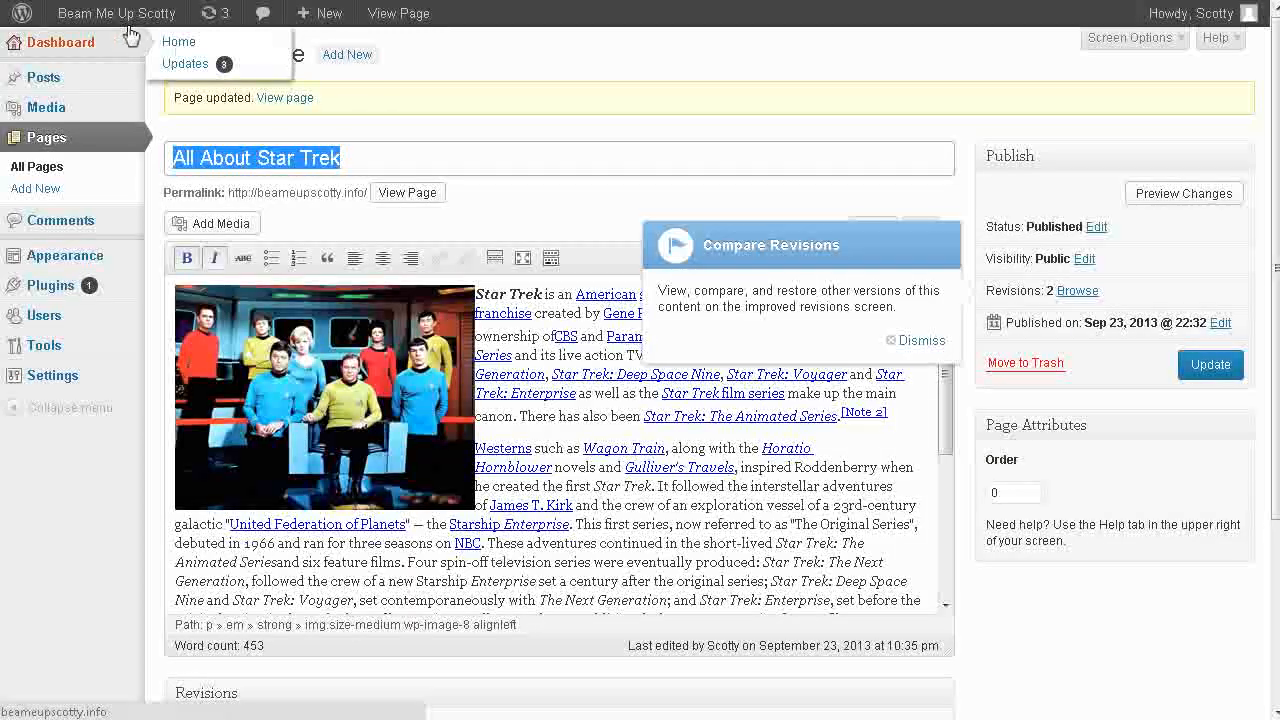
- Scroll through the live All About Star Trek front page, then return to the Dashboard
{"action": "mouse_move", "coordinate": [134, 9]}
{"action": "left_click", "coordinate": [88, 47]}
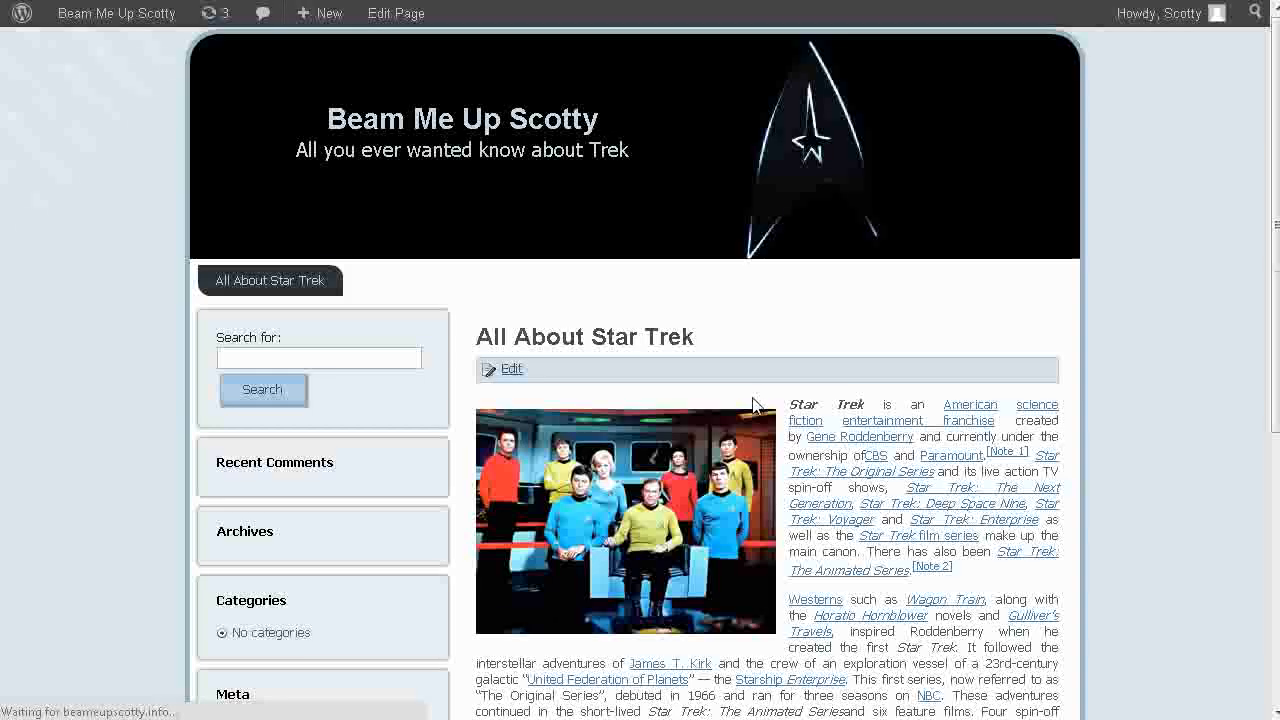
{"action": "scroll", "coordinate": [979, 385], "scroll_direction": "down", "scroll_amount": 3}
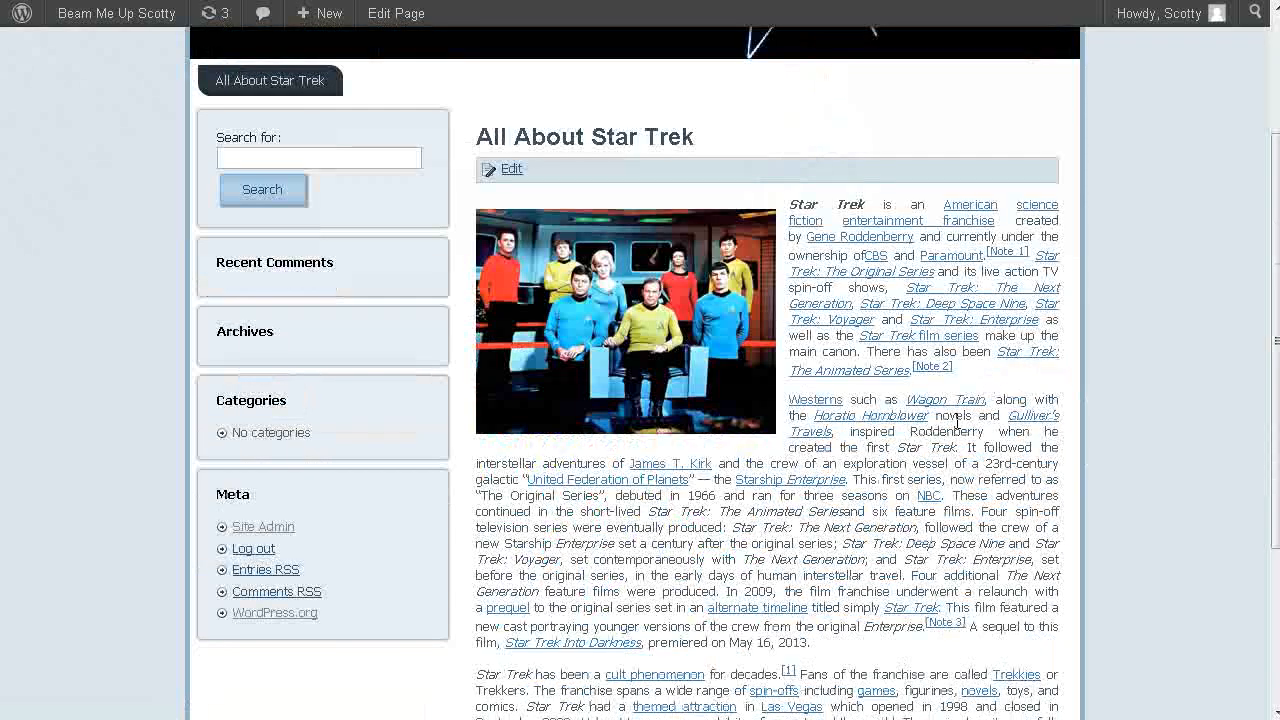
{"action": "scroll", "coordinate": [933, 420], "scroll_direction": "down", "scroll_amount": 3}
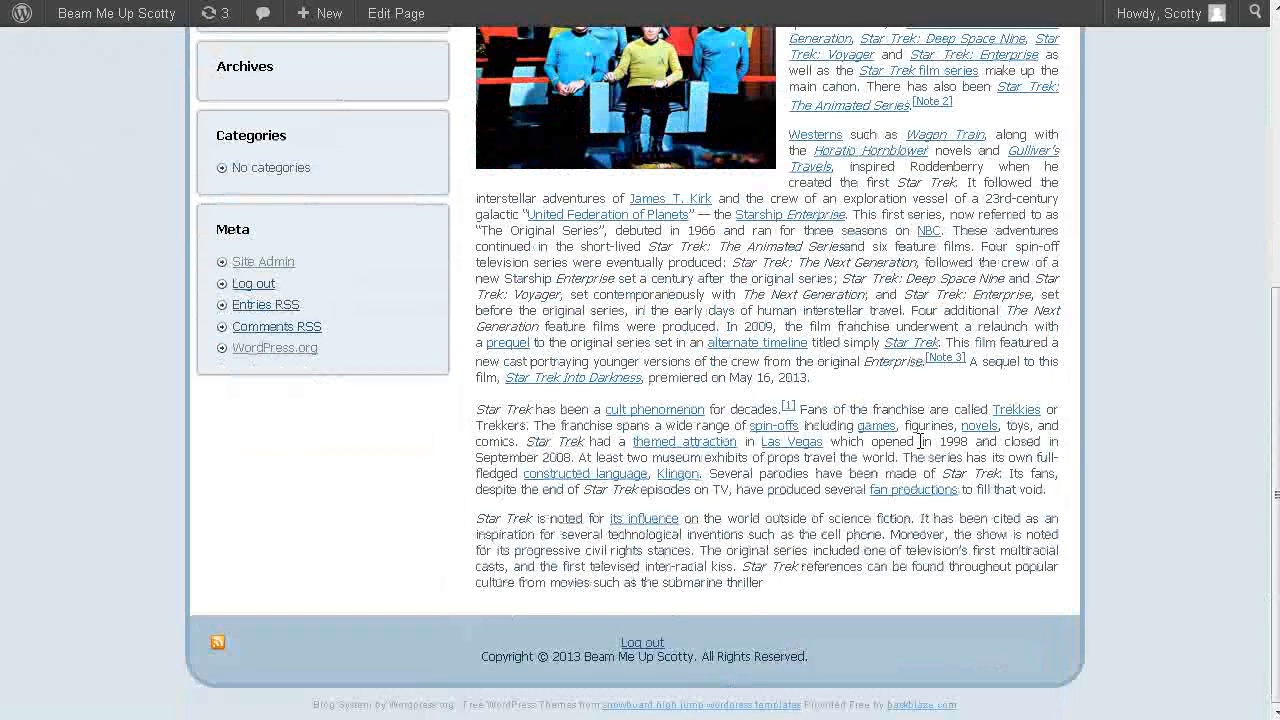
{"action": "scroll", "coordinate": [917, 441], "scroll_direction": "up", "scroll_amount": 6}
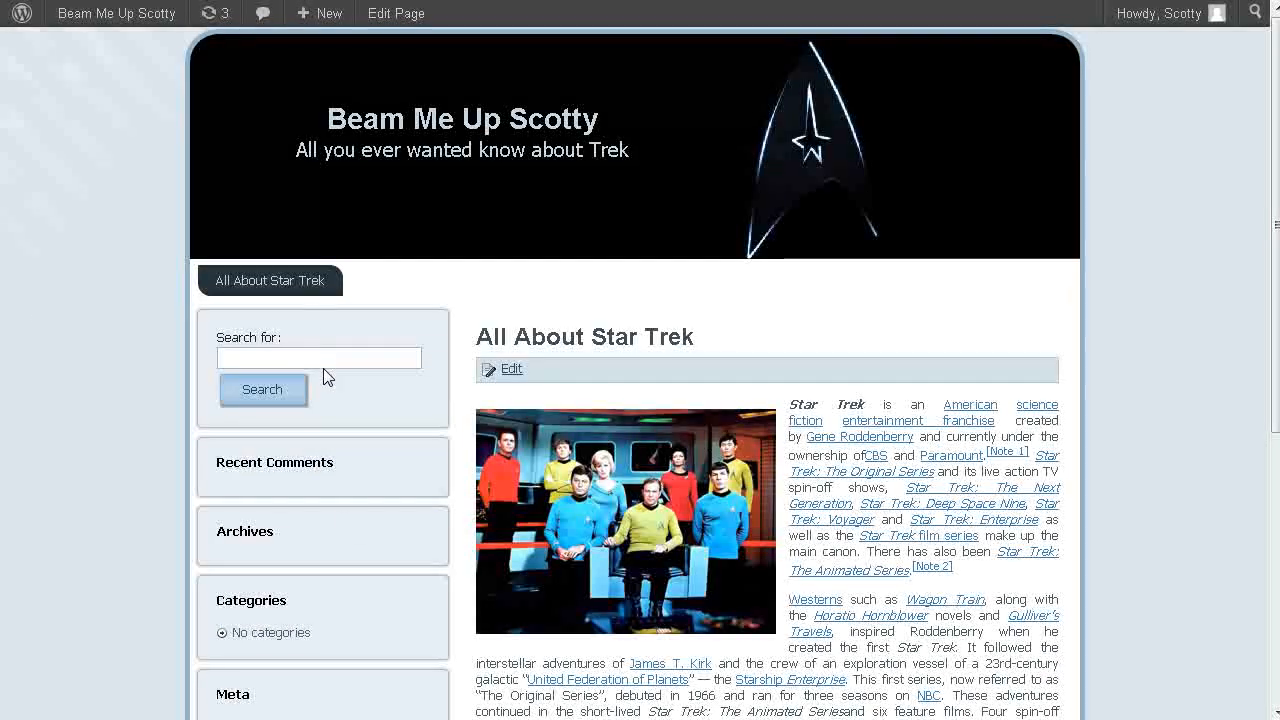
{"action": "scroll", "coordinate": [326, 380], "scroll_direction": "down", "scroll_amount": 6}
{"action": "scroll", "coordinate": [320, 420], "scroll_direction": "up", "scroll_amount": 6}
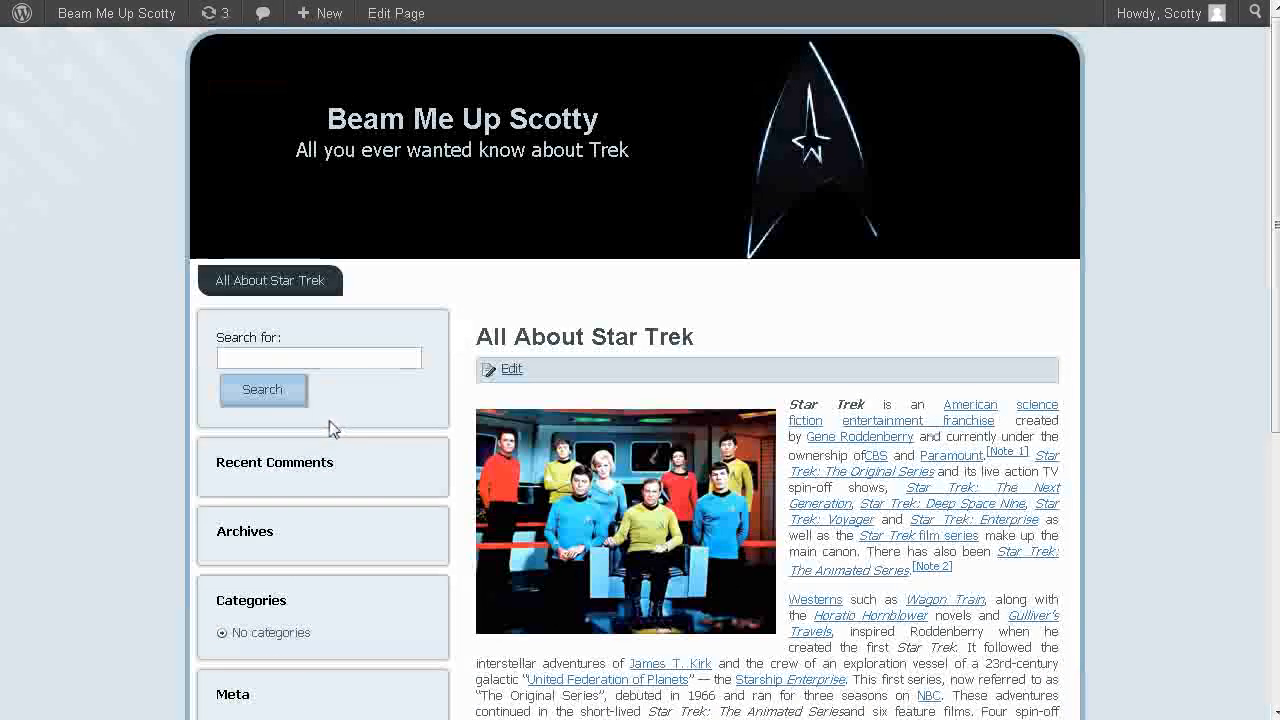
{"action": "mouse_move", "coordinate": [70, 14]}
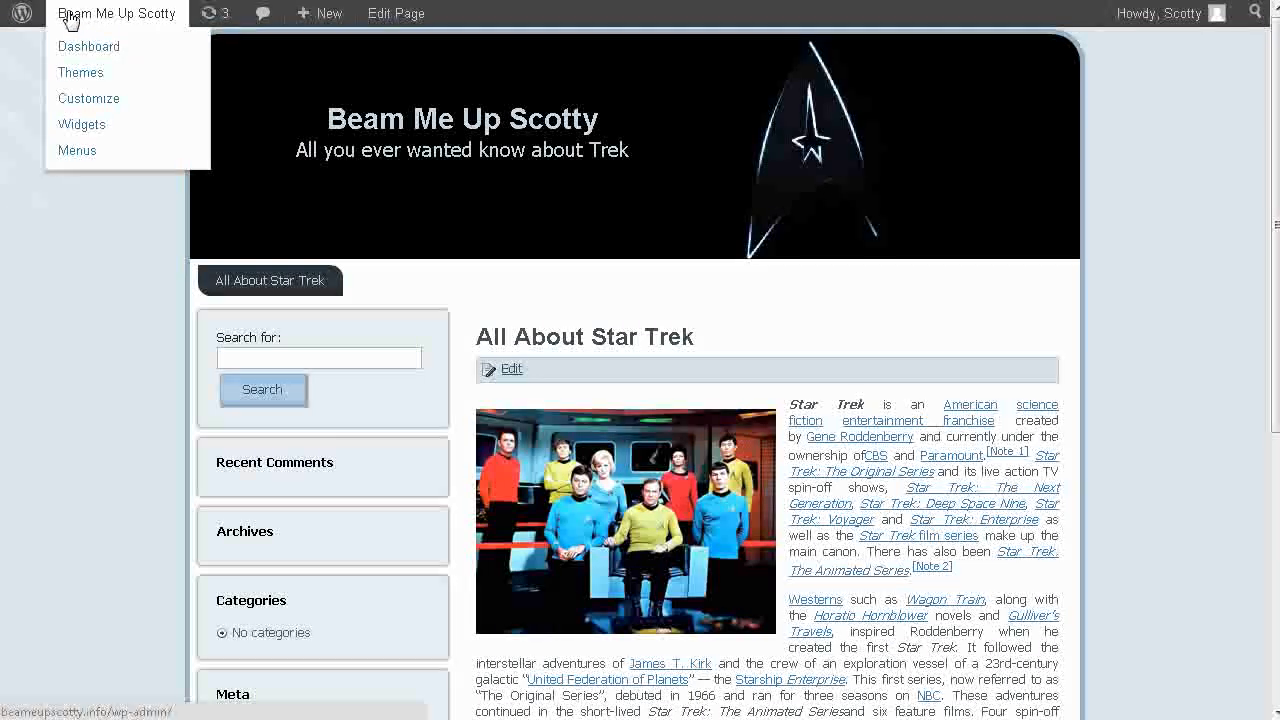
{"action": "left_click", "coordinate": [80, 48]}
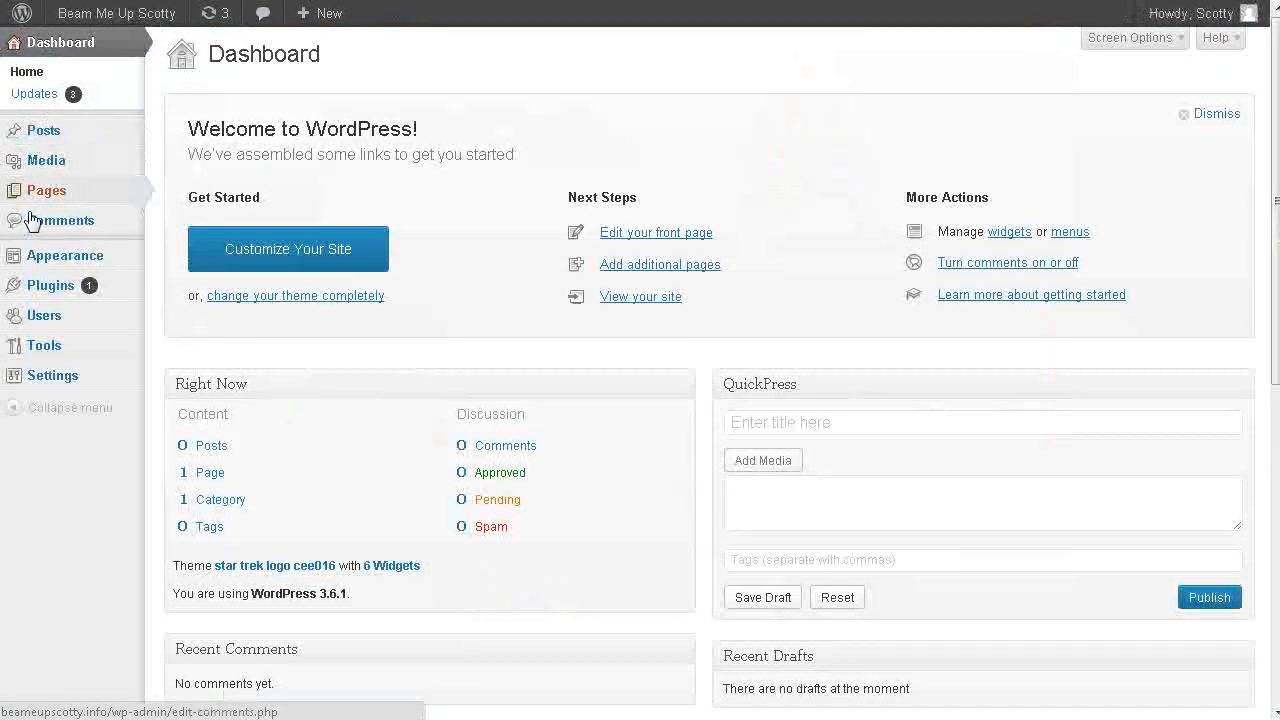
- Remove Recent Posts, Recent Comments, Archives, Categories and Meta from the Sidebar; add Pages below Search
{"action": "mouse_move", "coordinate": [50, 256]}
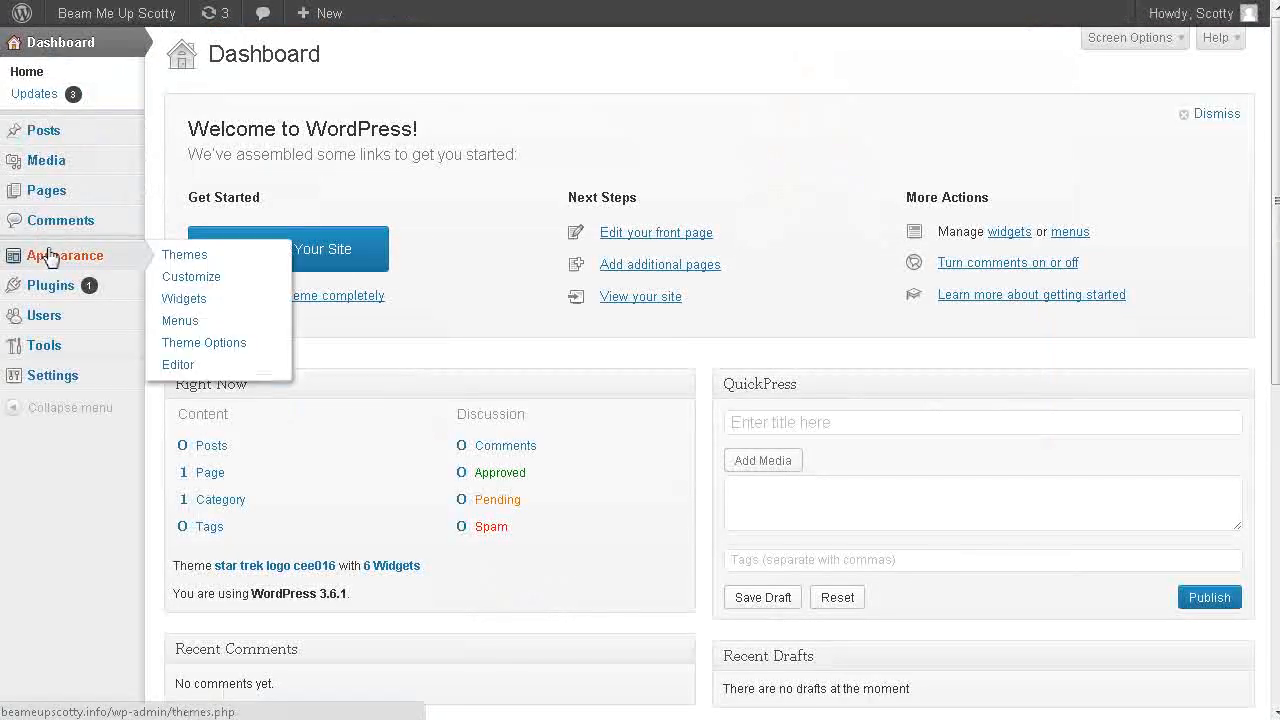
{"action": "left_click", "coordinate": [205, 300]}
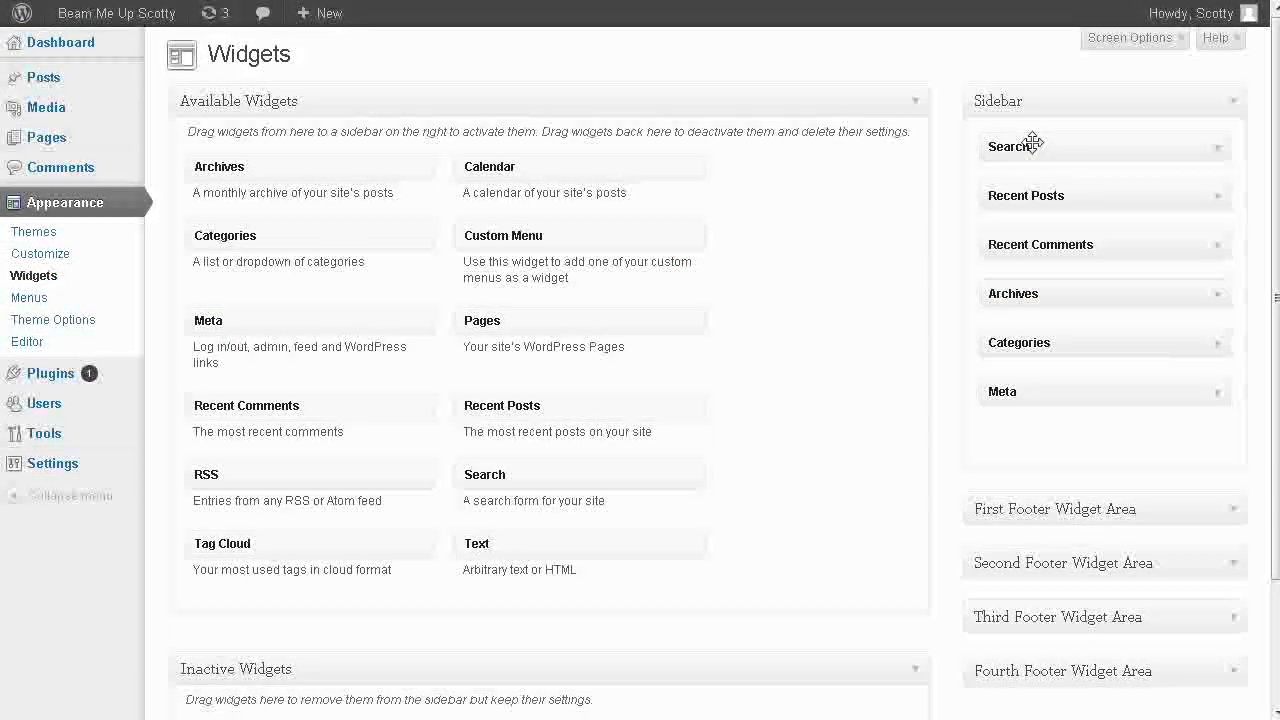
{"action": "left_click_drag", "start_coordinate": [1040, 192], "coordinate": [330, 197]}
{"action": "left_click_drag", "start_coordinate": [1057, 195], "coordinate": [459, 210]}
{"action": "left_click_drag", "start_coordinate": [1013, 195], "coordinate": [330, 200]}
{"action": "left_click_drag", "start_coordinate": [1011, 194], "coordinate": [300, 205]}
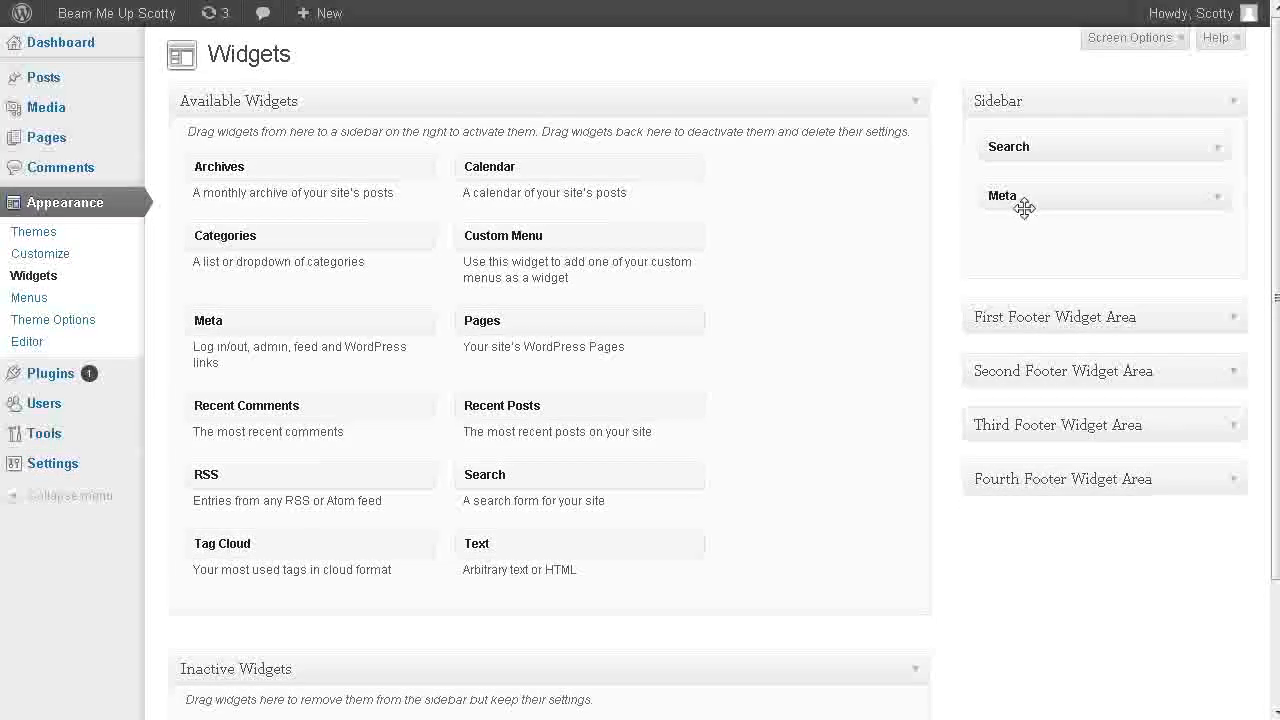
{"action": "left_click_drag", "start_coordinate": [1020, 197], "coordinate": [480, 215]}
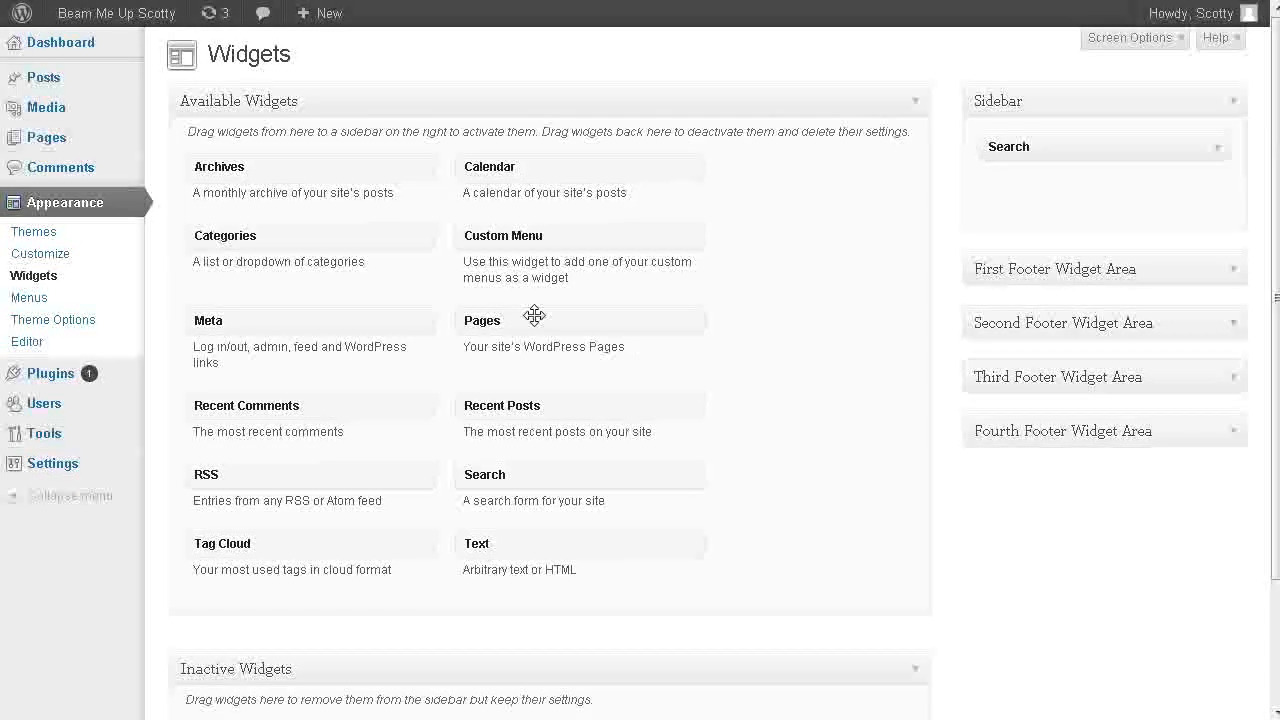
{"action": "left_click_drag", "start_coordinate": [487, 320], "coordinate": [1040, 190]}
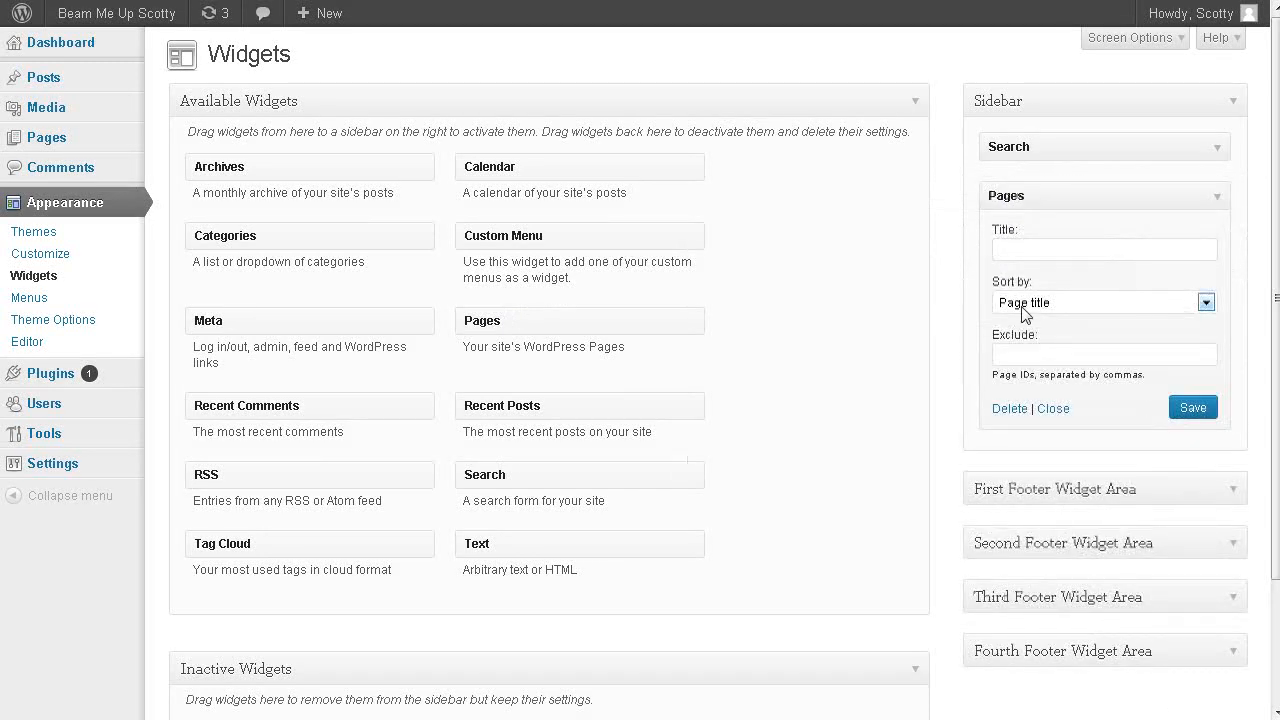
- Title the Sidebar's Pages widget 'Navigation' and save it
{"action": "left_click", "coordinate": [1036, 250]}
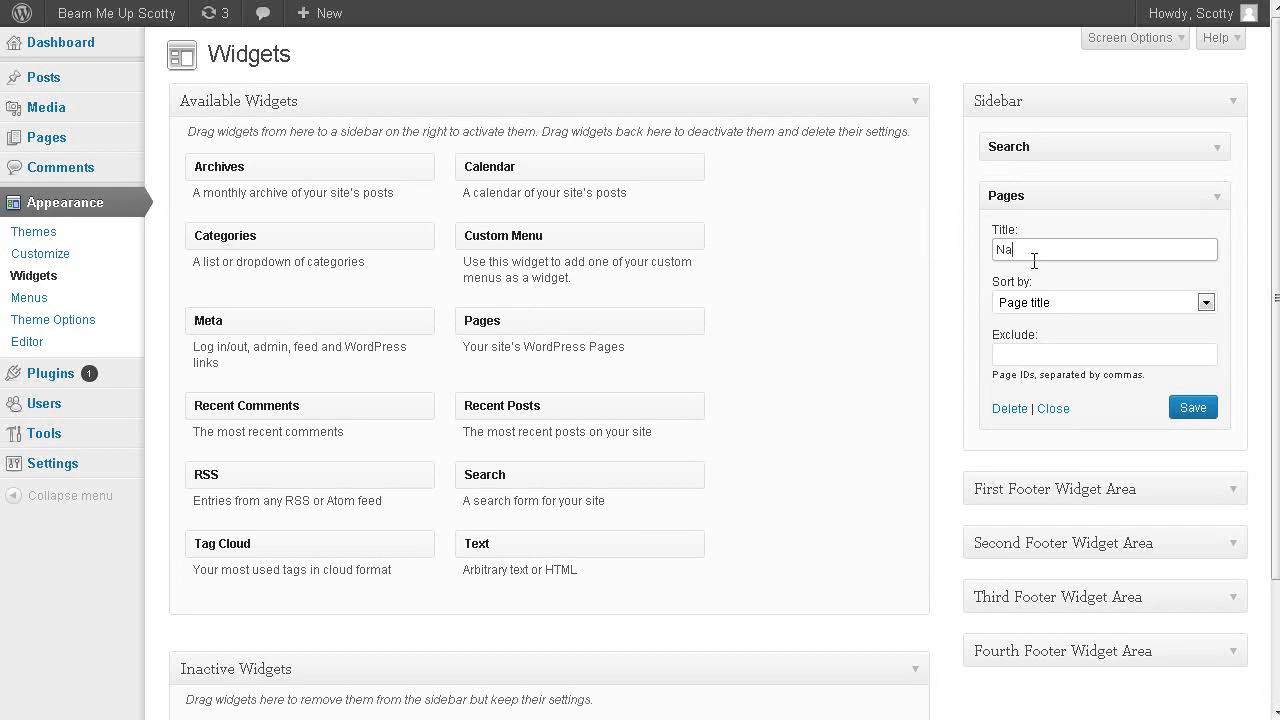
{"action": "type", "text": "Navigation"}
{"action": "left_click", "coordinate": [1193, 409]}
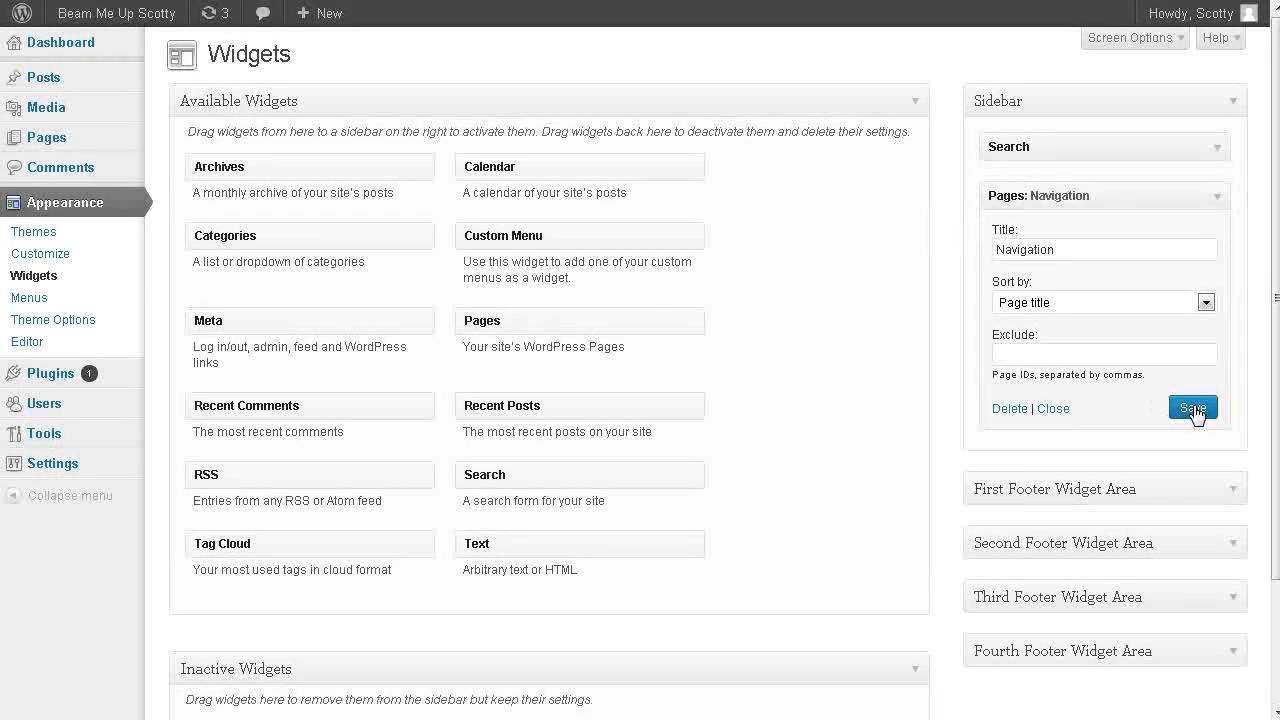
- Confirm the live site's sidebar shows Search and the Navigation list, then return to the Dashboard
{"action": "mouse_move", "coordinate": [81, 21]}
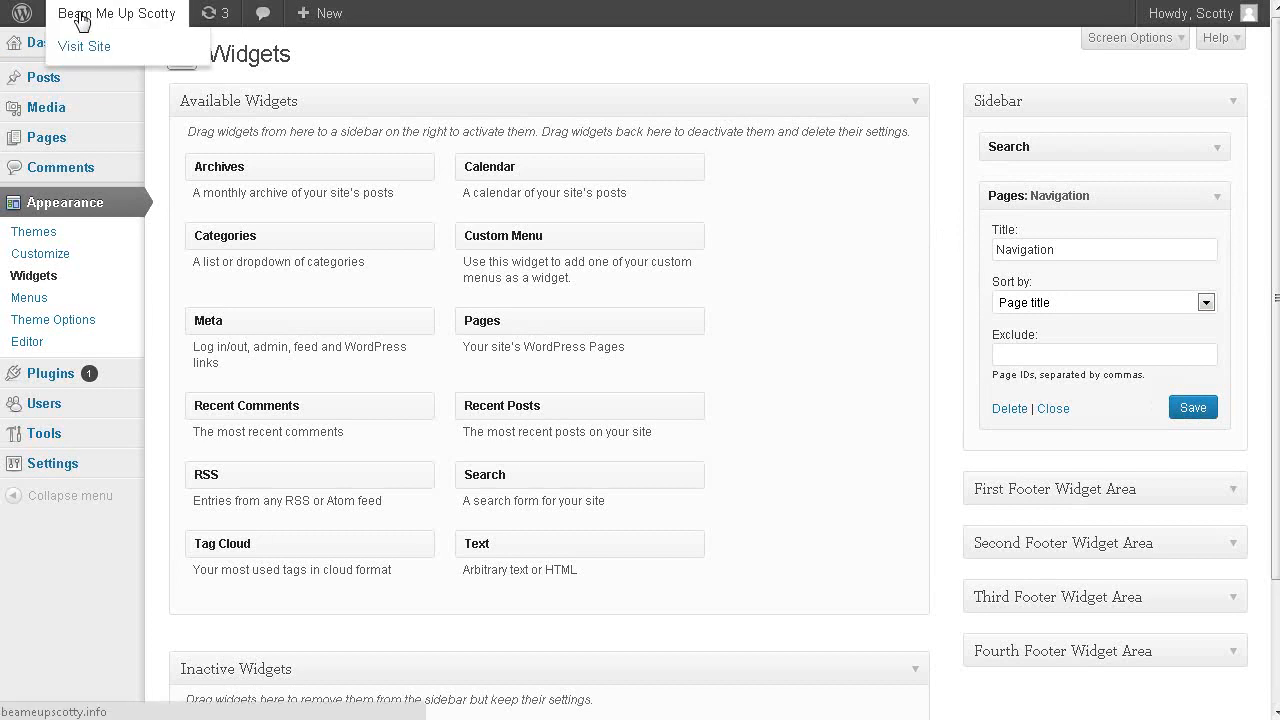
{"action": "left_click", "coordinate": [78, 50]}
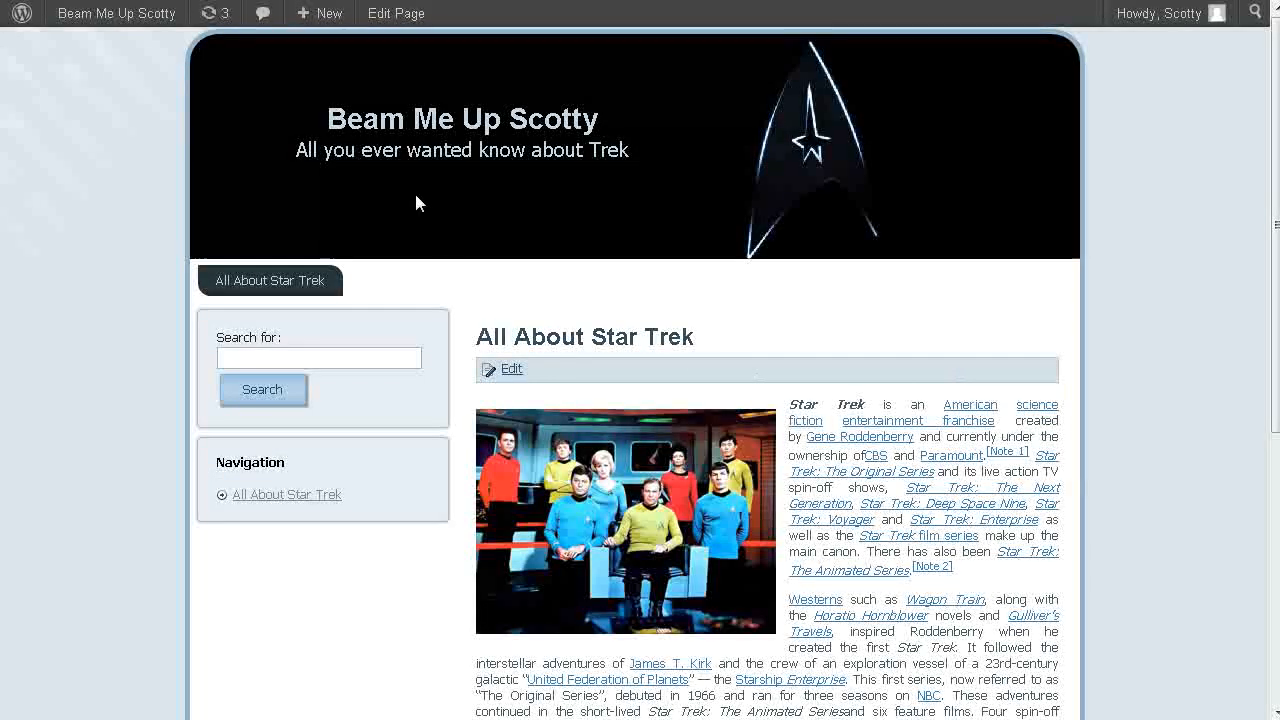
{"action": "scroll", "coordinate": [905, 312], "scroll_direction": "down", "scroll_amount": 5}
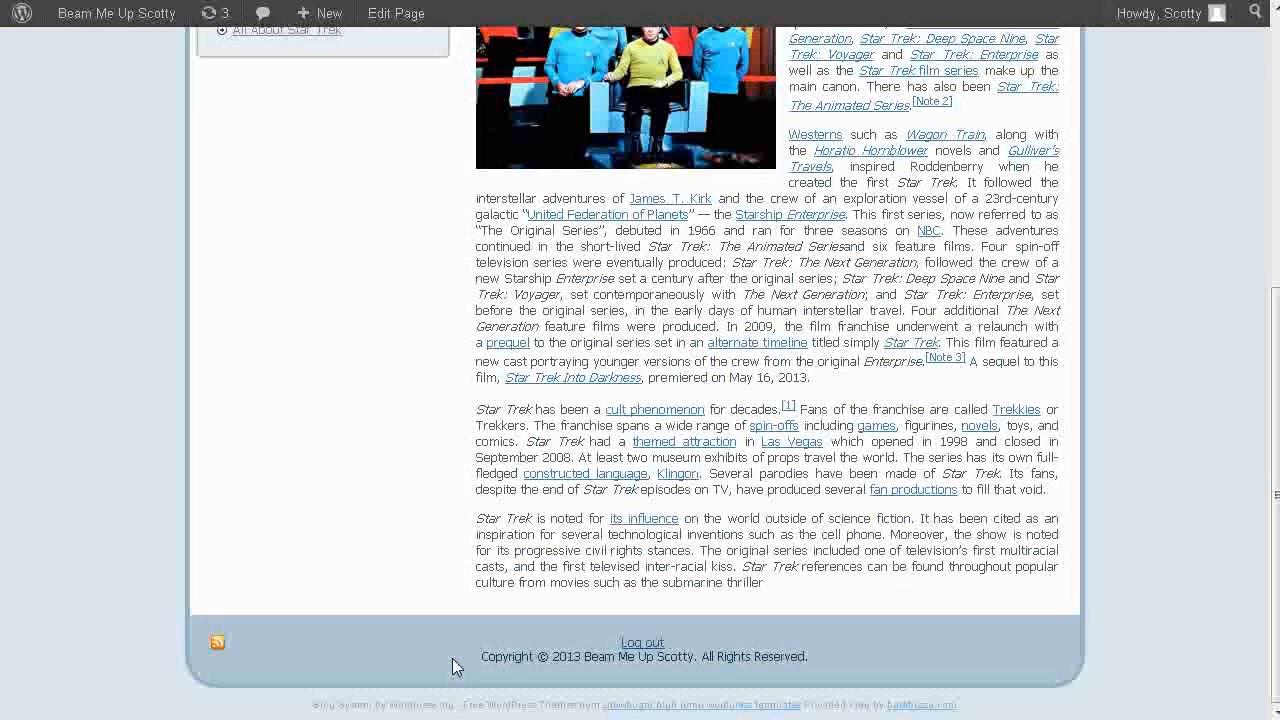
{"action": "scroll", "coordinate": [560, 450], "scroll_direction": "up", "scroll_amount": 5}
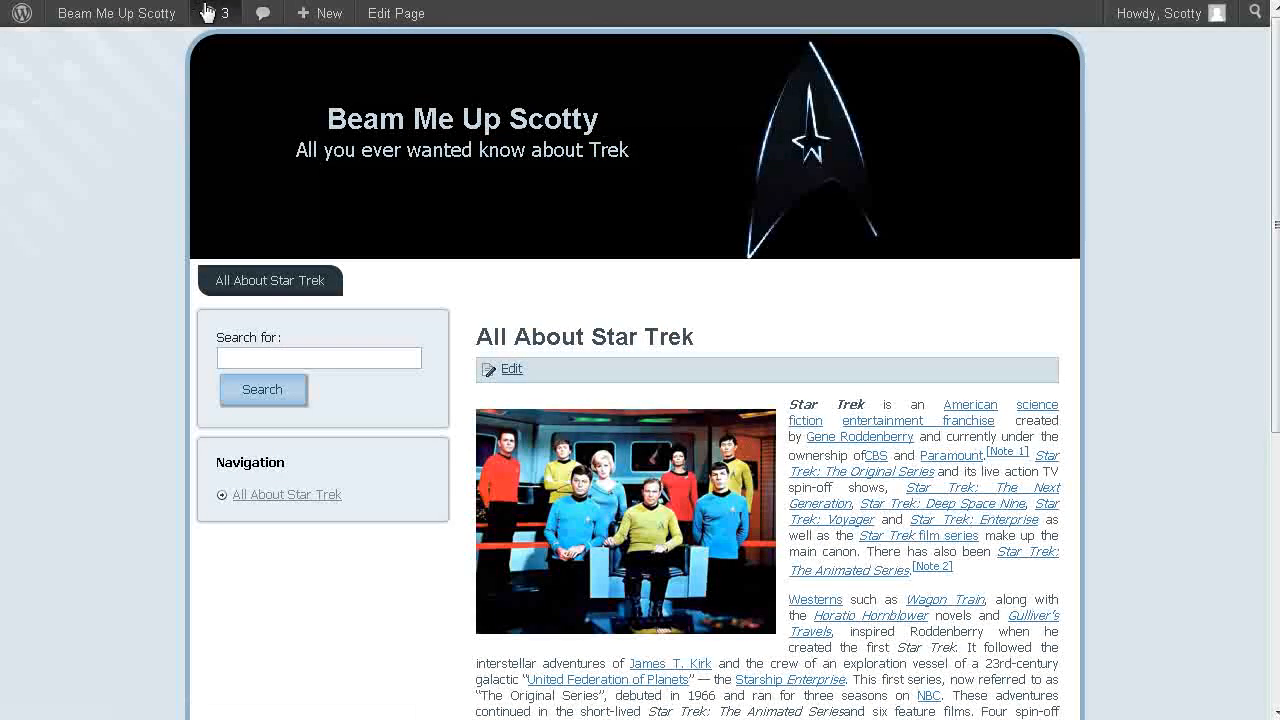
{"action": "mouse_move", "coordinate": [115, 15]}
{"action": "left_click", "coordinate": [100, 46]}
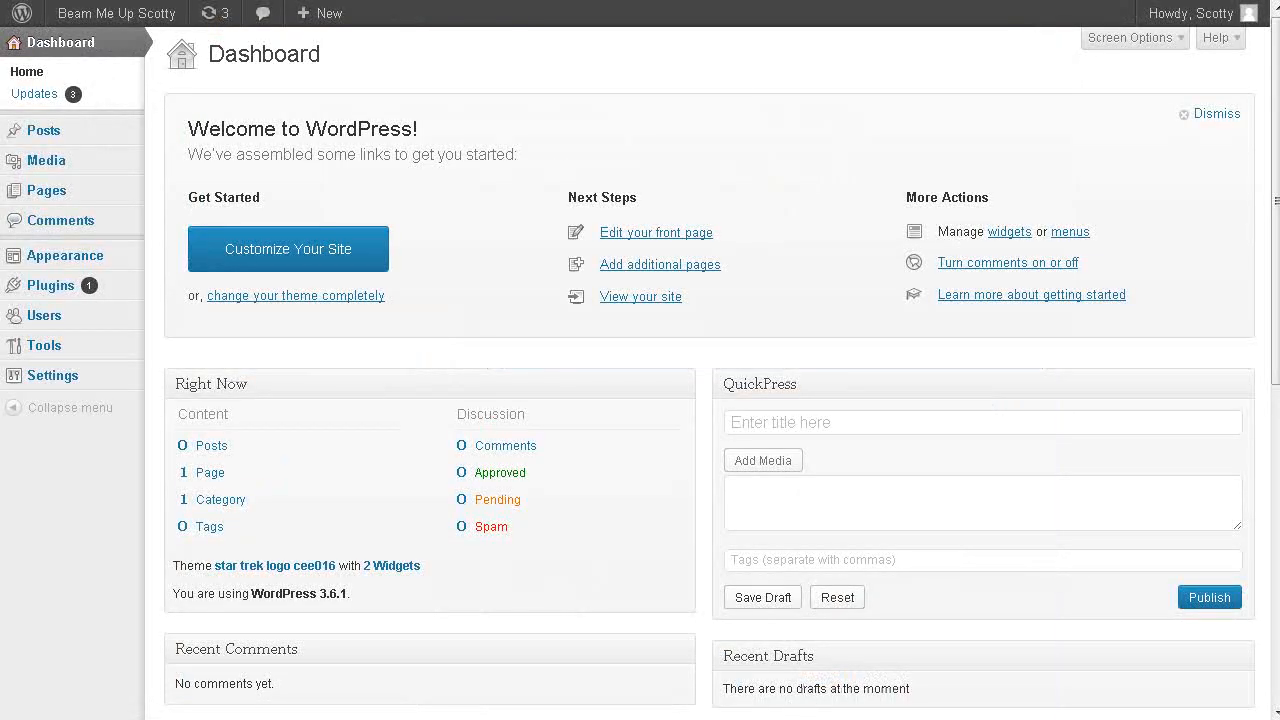
- Publish a new page 'Join Our Newsletter' with the body 'Fill in the box below to join our newsletter.'
{"action": "mouse_move", "coordinate": [52, 191]}
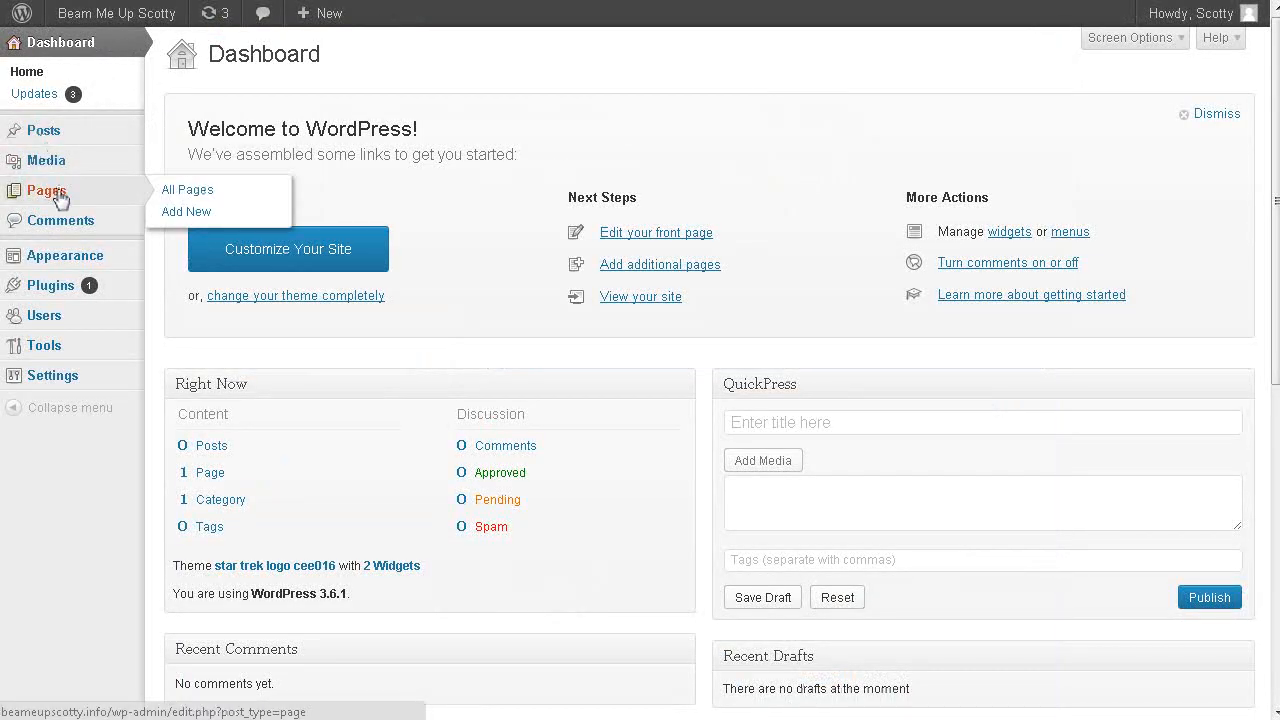
{"action": "left_click", "coordinate": [184, 211]}
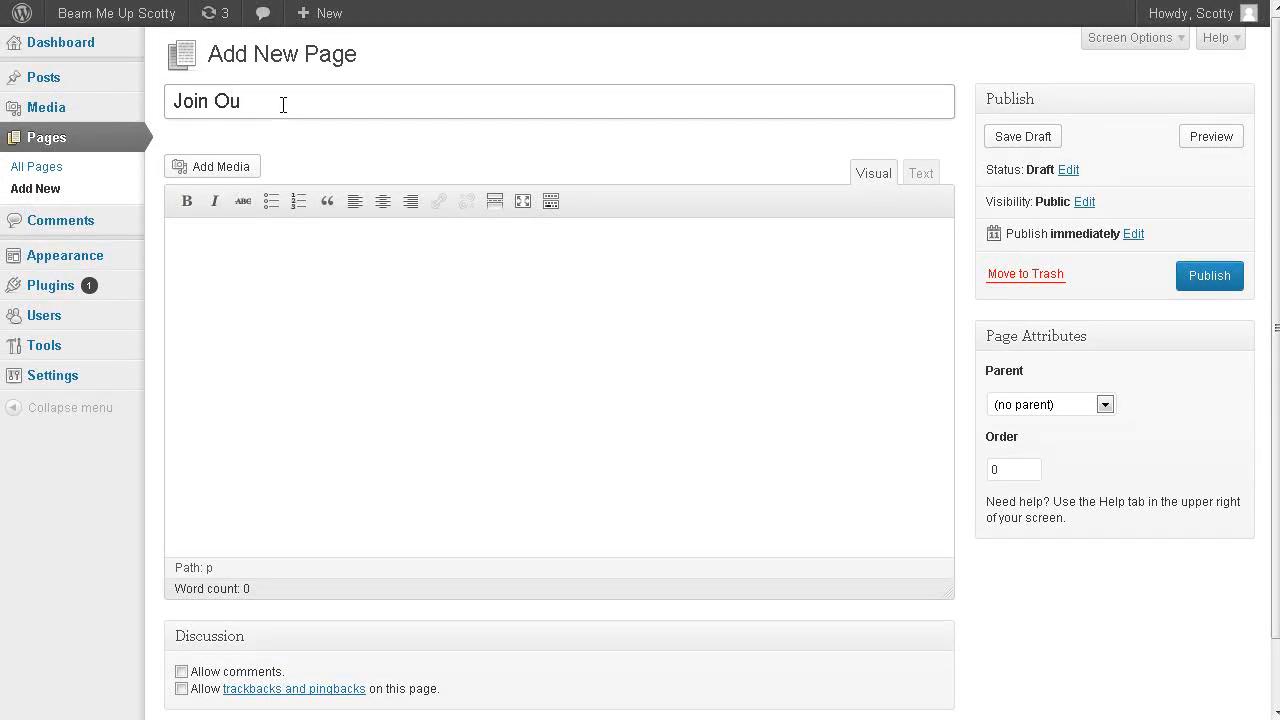
{"action": "type", "text": "Newsletter"}
{"action": "left_click", "coordinate": [261, 274]}
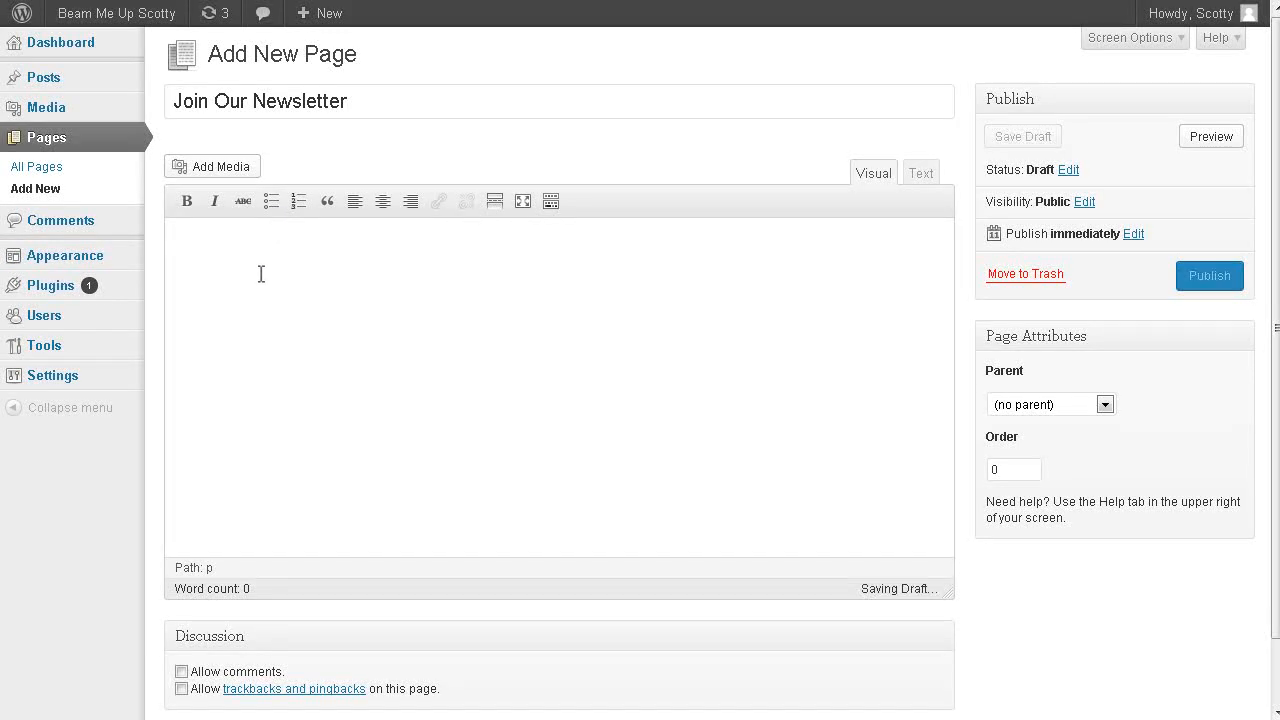
{"action": "type", "text": "Fill in the box be"}
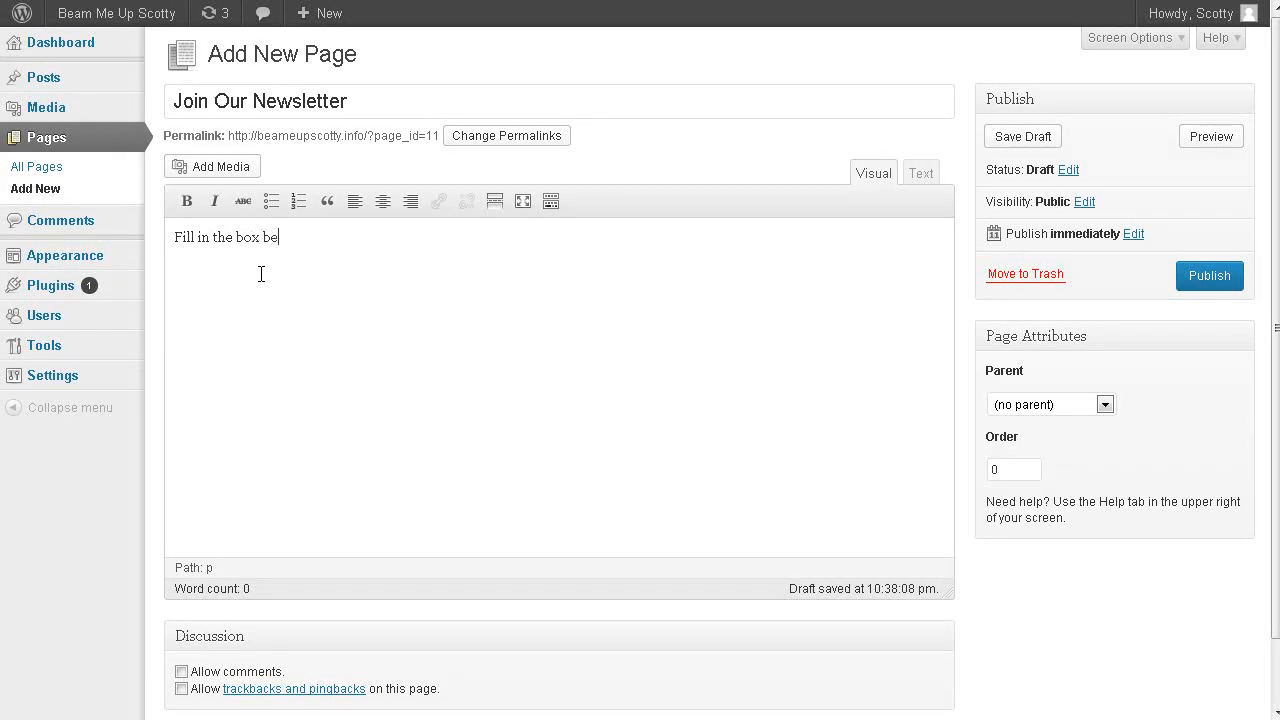
{"action": "type", "text": "low to join our newsletter:"}
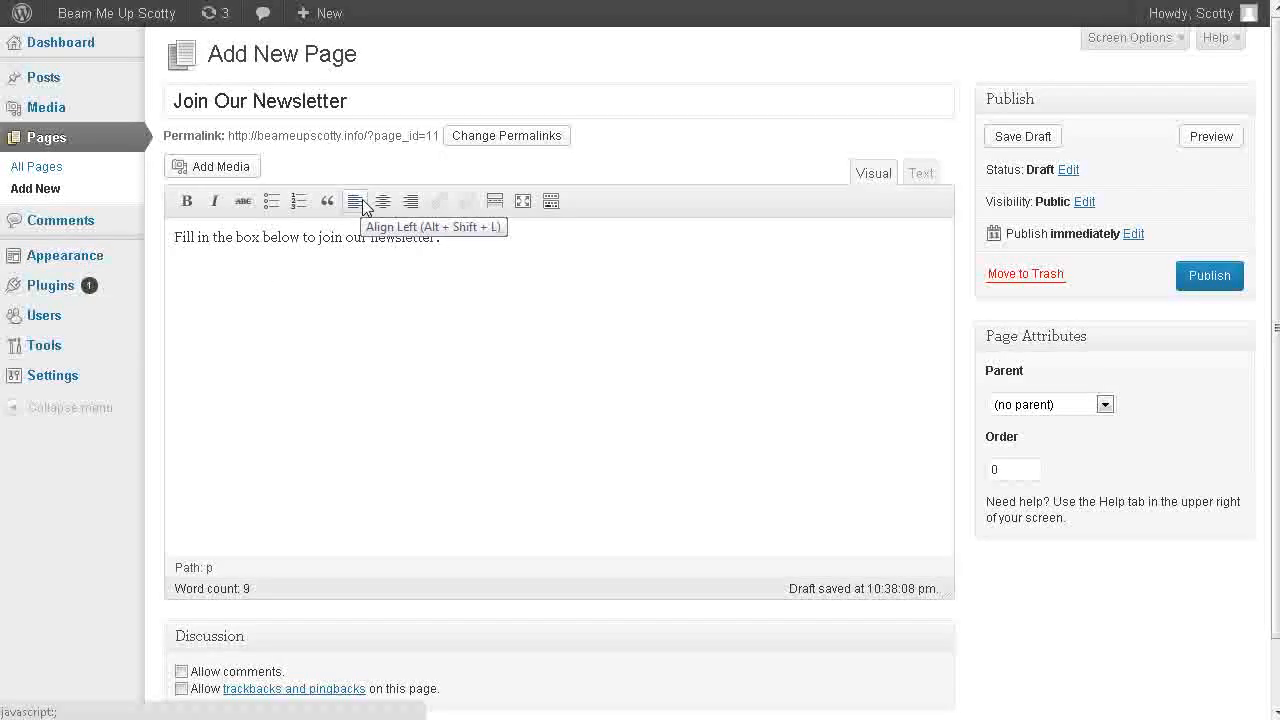
{"action": "left_click", "coordinate": [1220, 280]}
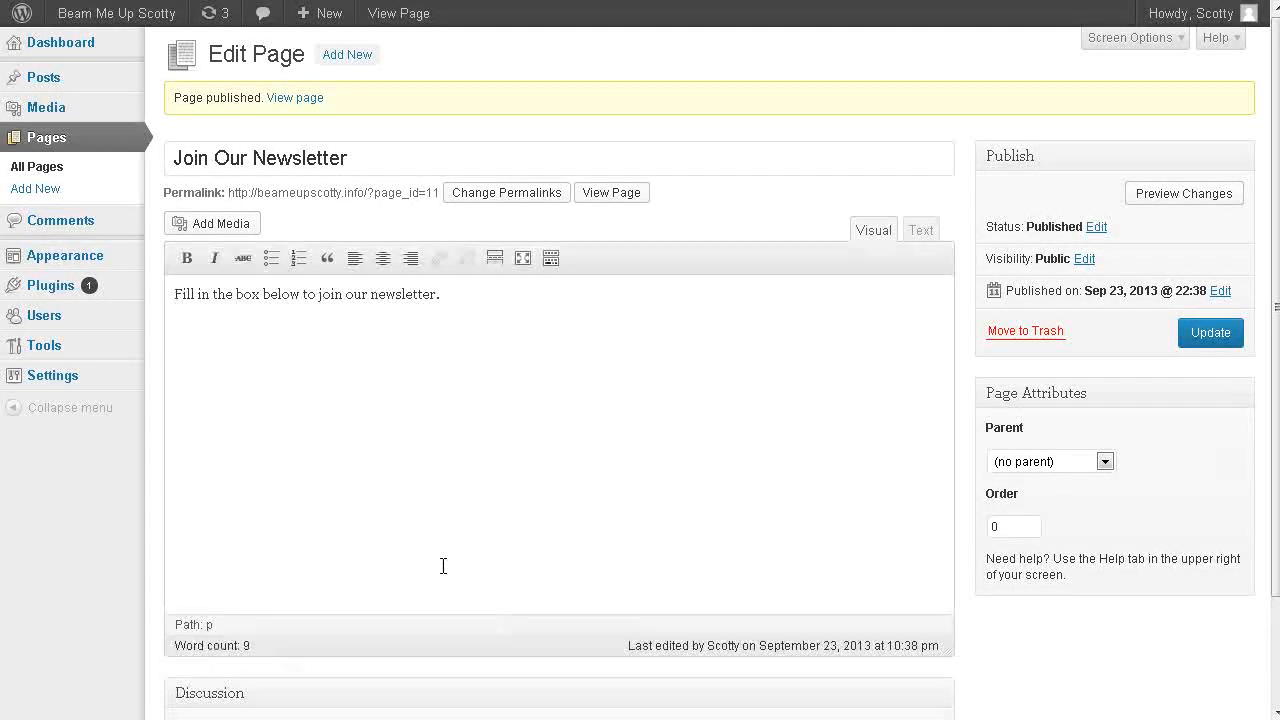
- Visit the live Beam Me Up Scotty site showing Join Our Newsletter in the menu and Navigation
{"action": "scroll", "coordinate": [440, 572], "scroll_direction": "down", "scroll_amount": 1}
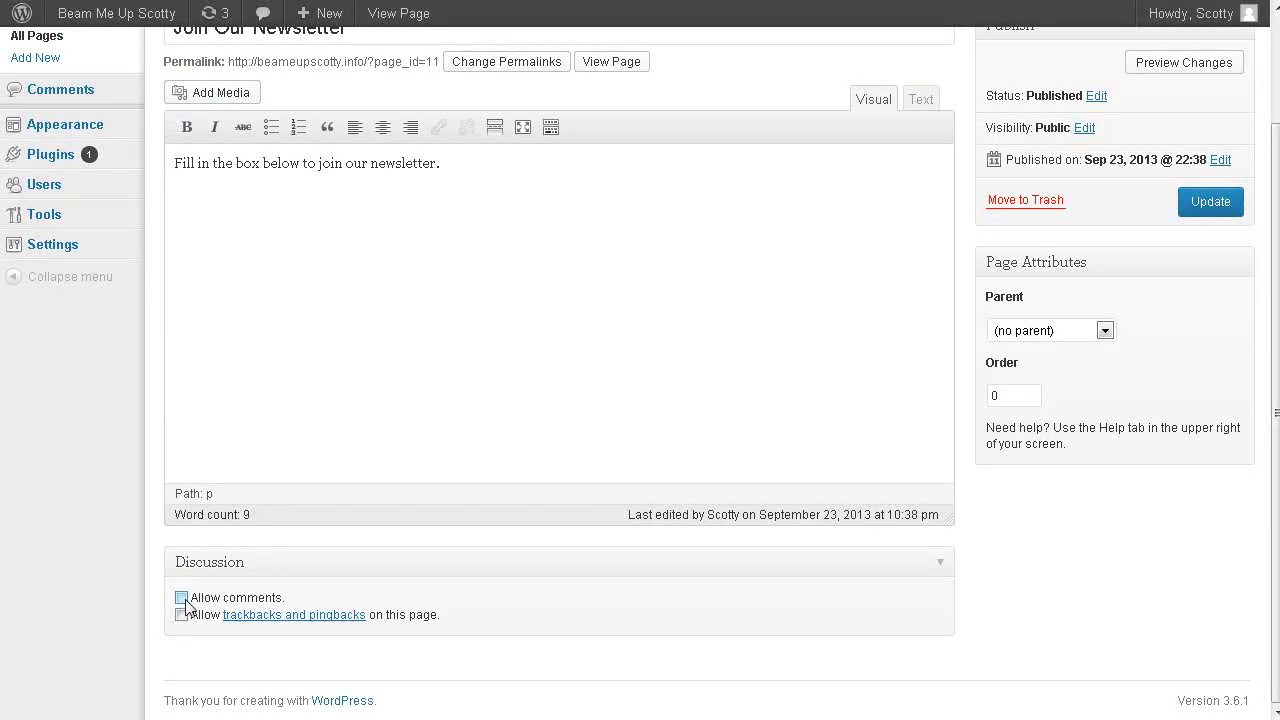
{"action": "scroll", "coordinate": [300, 530], "scroll_direction": "up", "scroll_amount": 2}
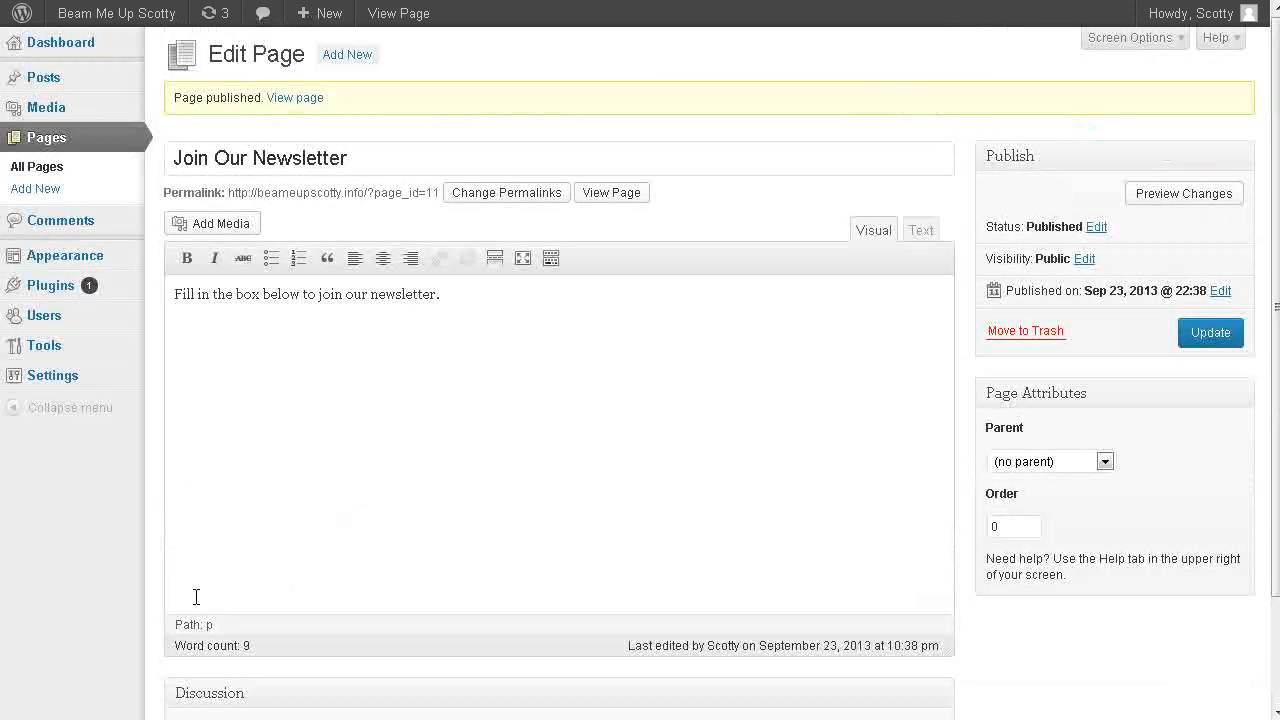
{"action": "left_click", "coordinate": [84, 46]}
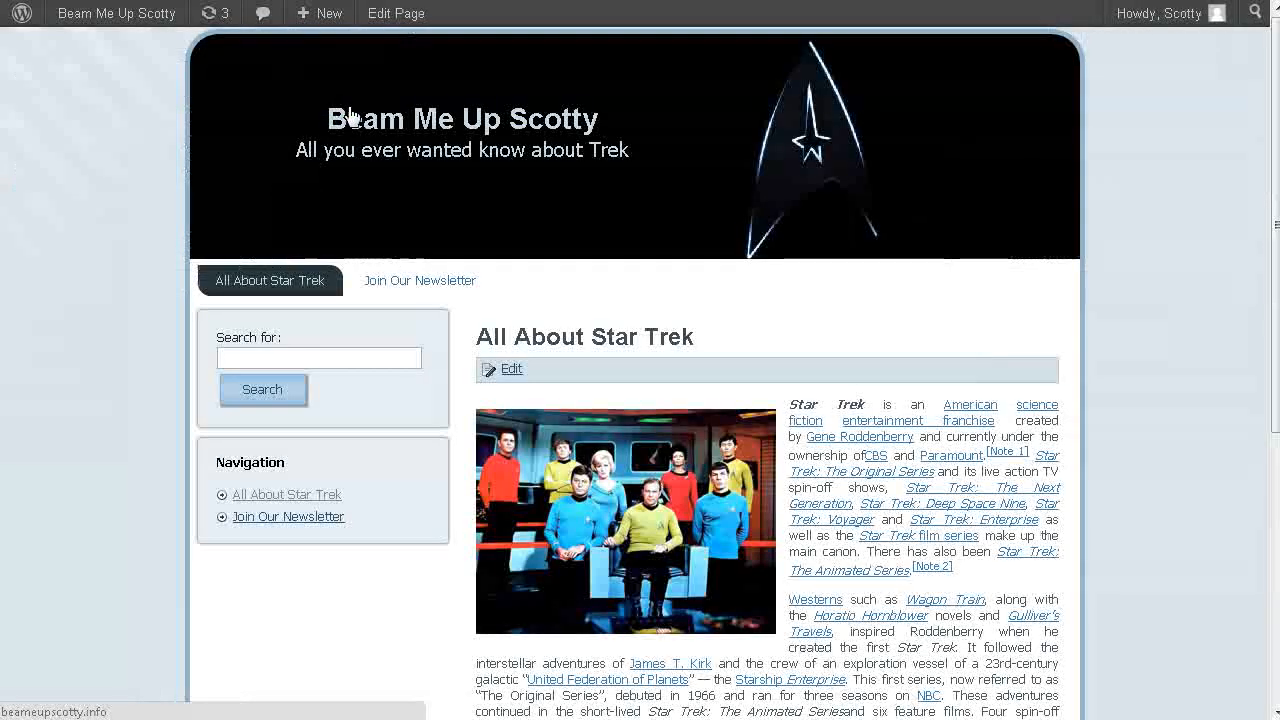
{"action": "left_click", "coordinate": [280, 515]}
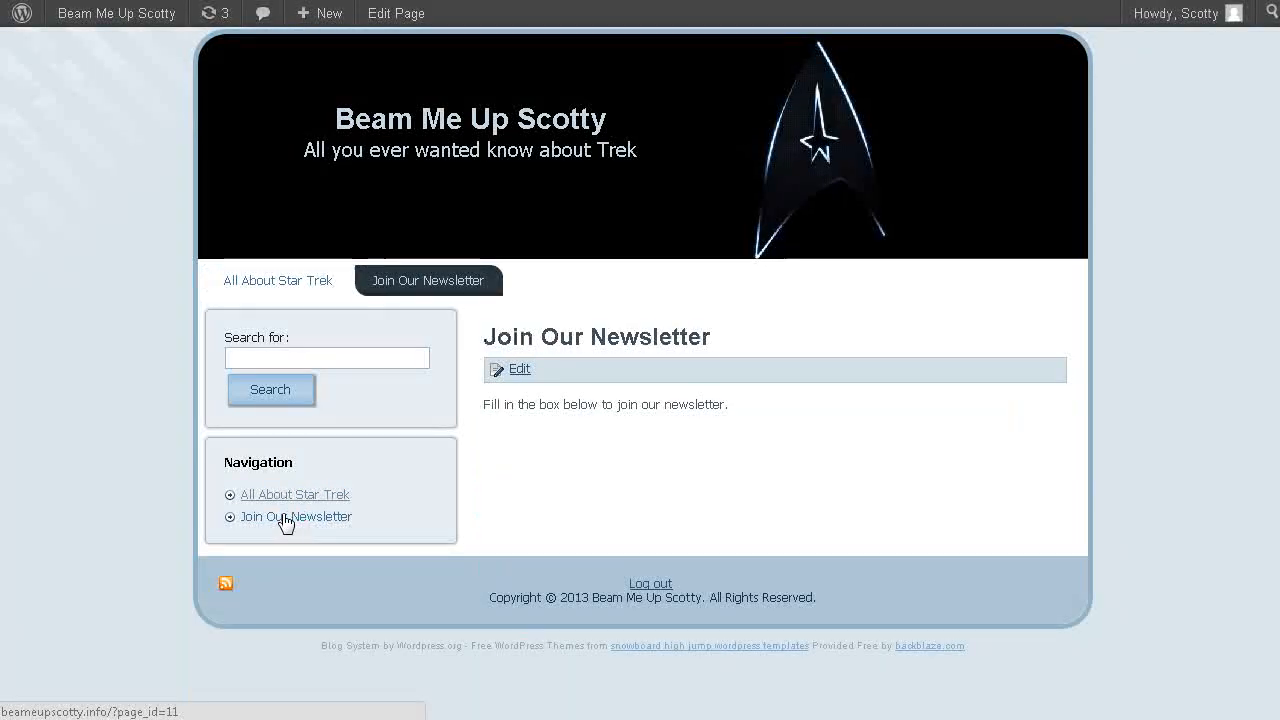
{"action": "left_click", "coordinate": [286, 496]}
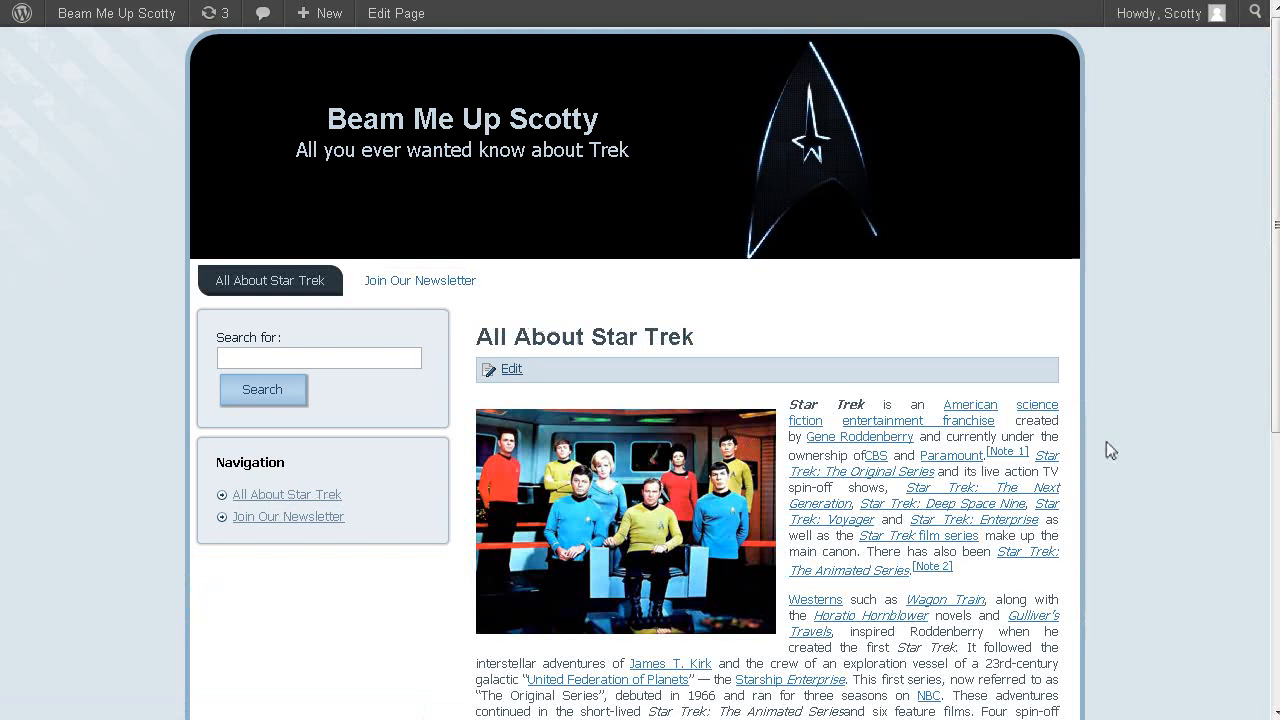
{"action": "scroll", "coordinate": [1150, 350], "scroll_direction": "down", "scroll_amount": 2}
{"action": "scroll", "coordinate": [1148, 345], "scroll_direction": "down", "scroll_amount": 3}
{"action": "scroll", "coordinate": [1150, 380], "scroll_direction": "up", "scroll_amount": 5}
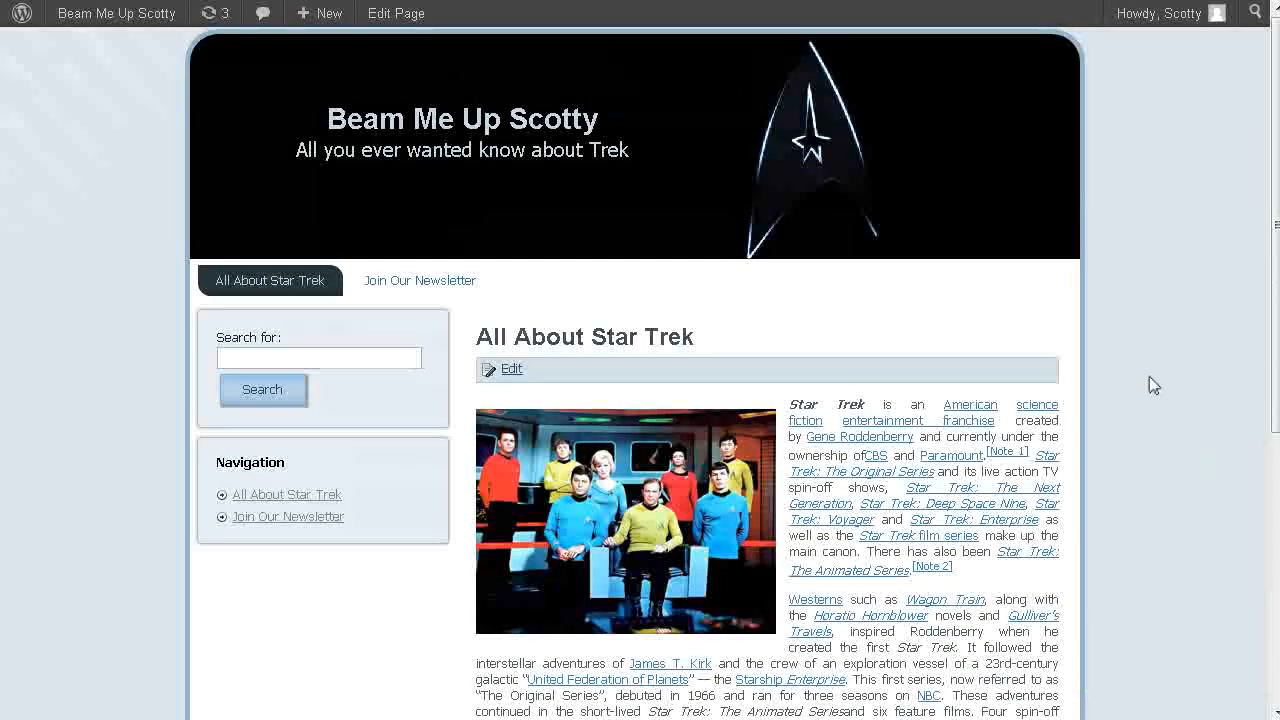